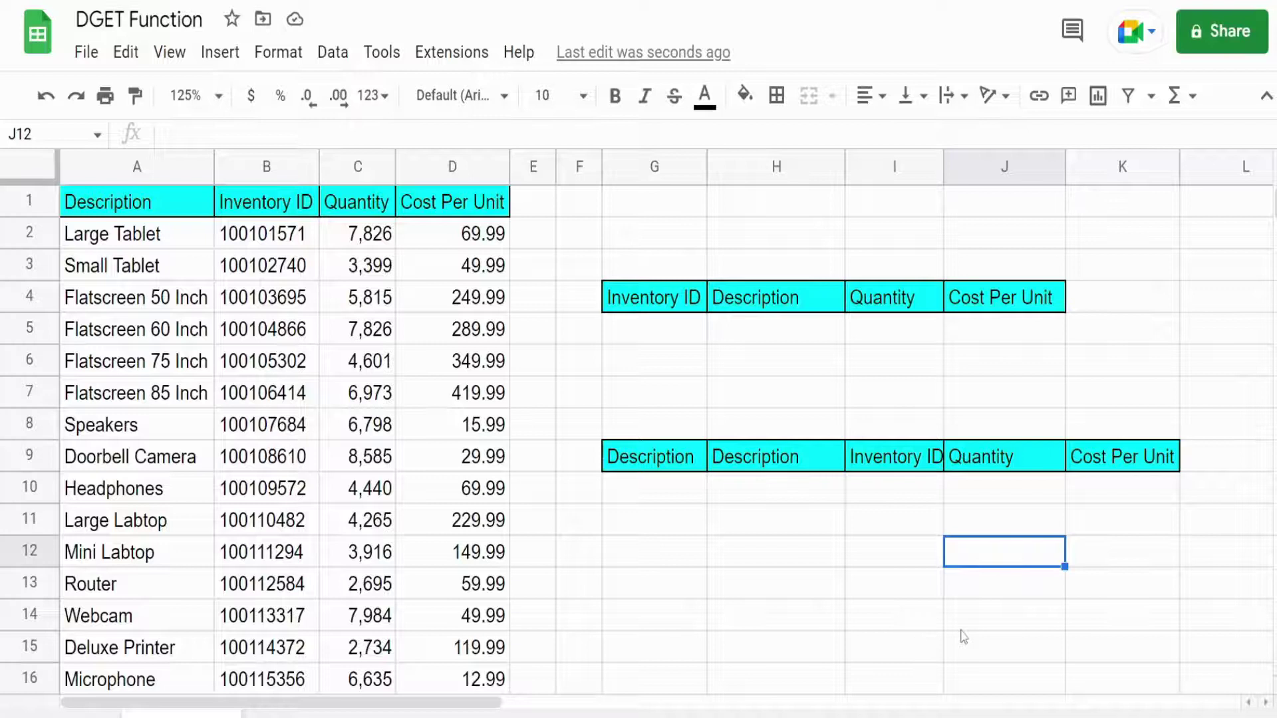
Copy the Headphones inventory ID 100109572 from column B into G5.
click(122, 206)
drag(165, 187, 462, 678)
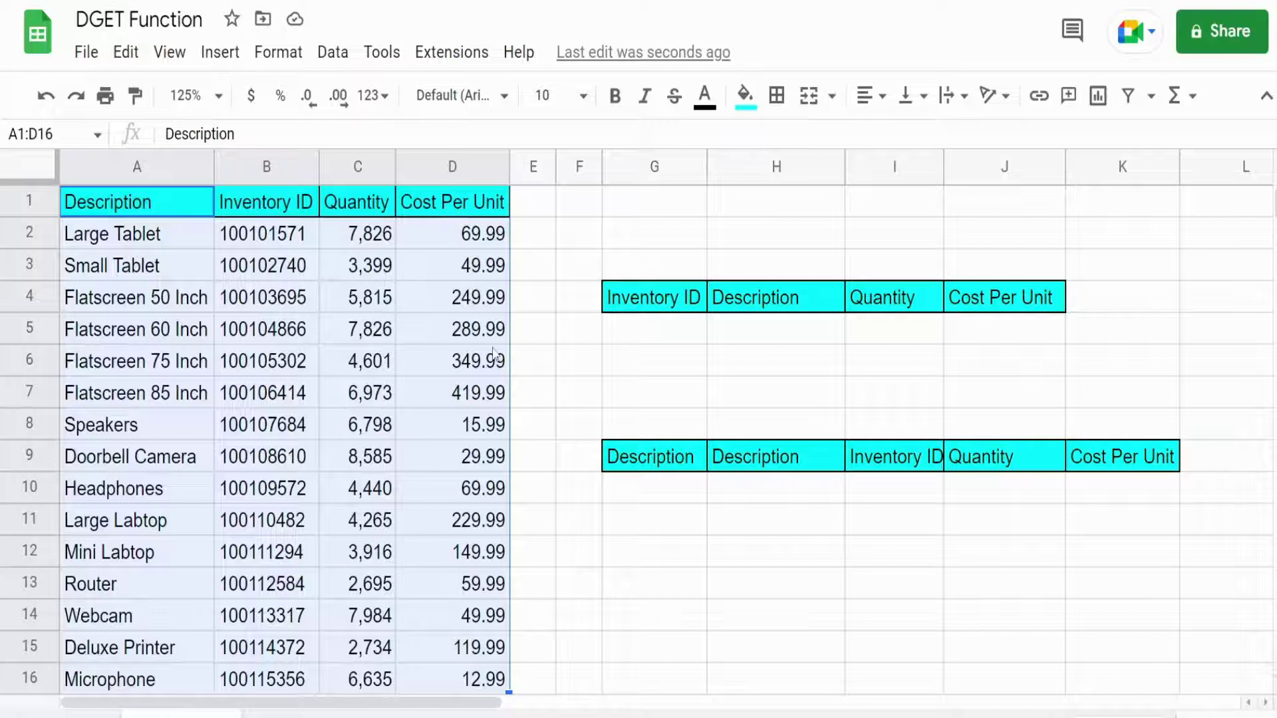
click(660, 345)
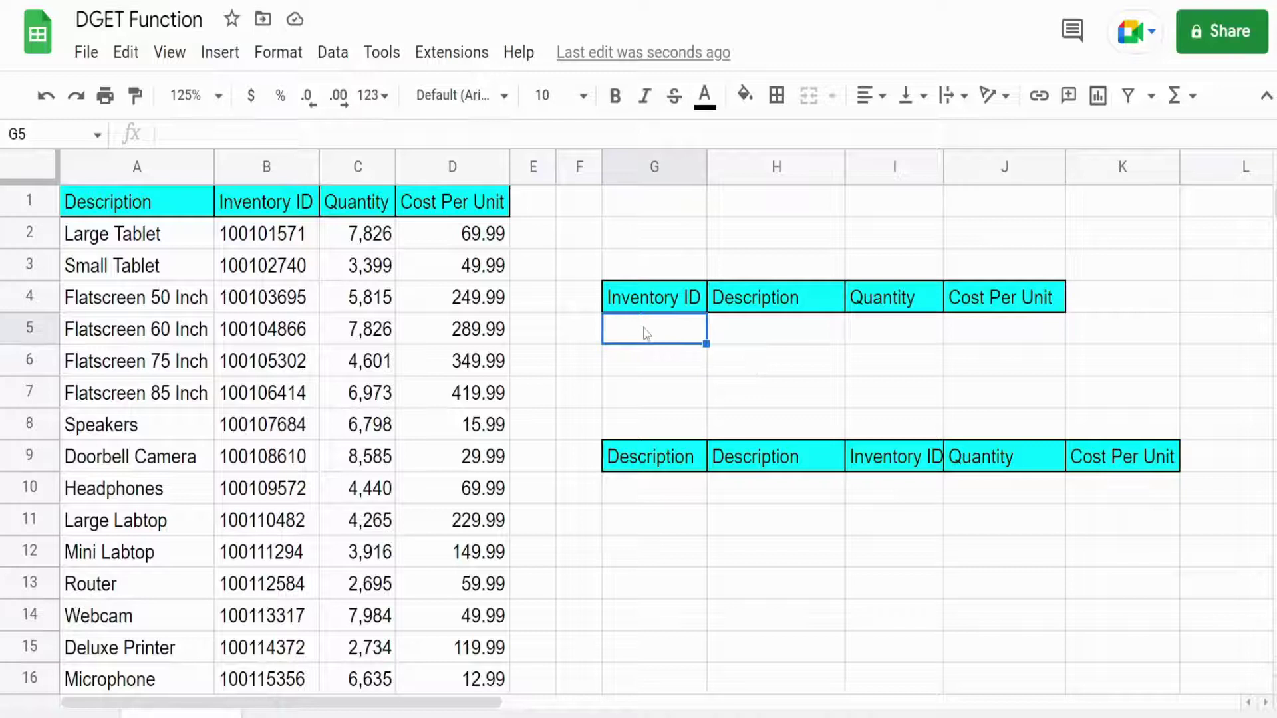
click(274, 521)
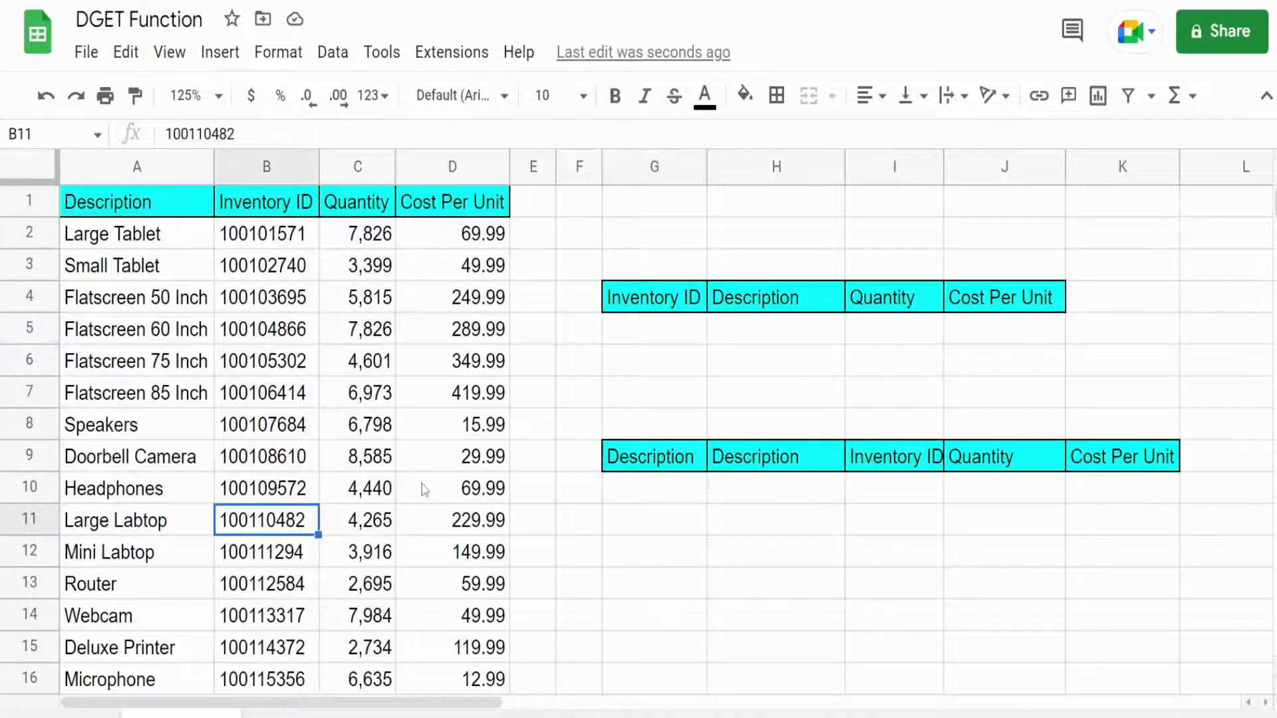
key(Up)
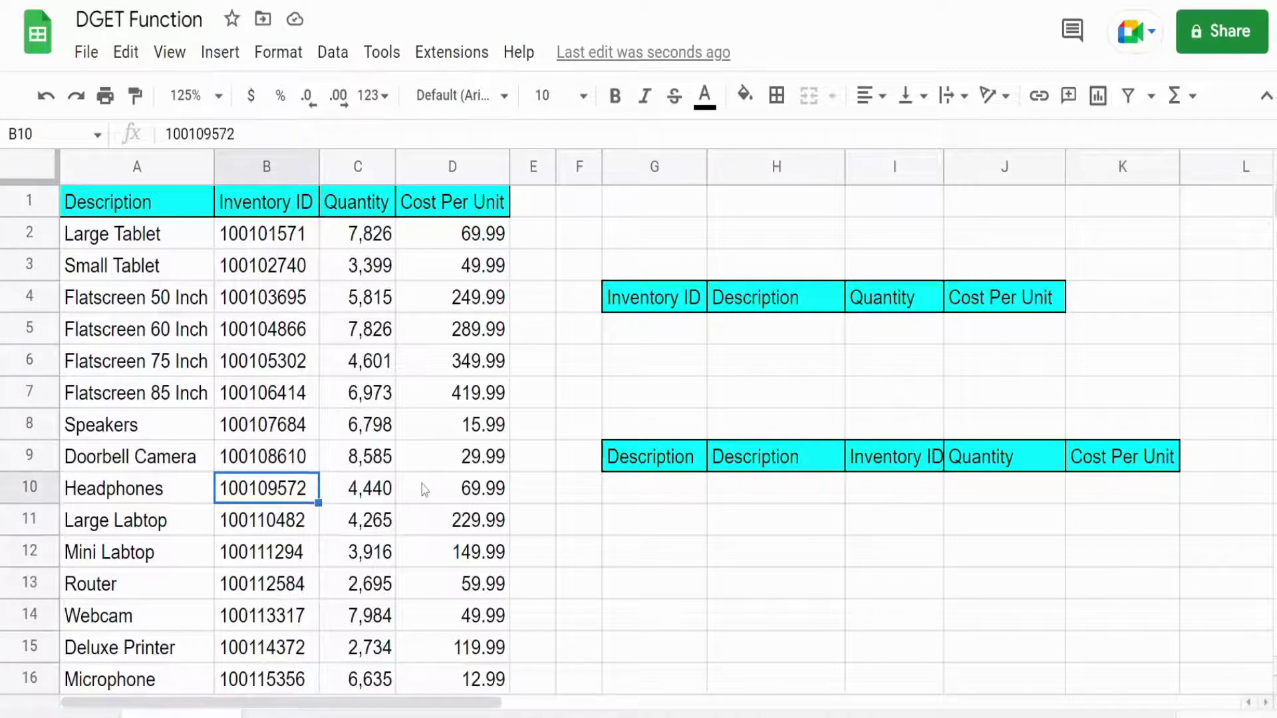
key(ctrl+c)
click(646, 339)
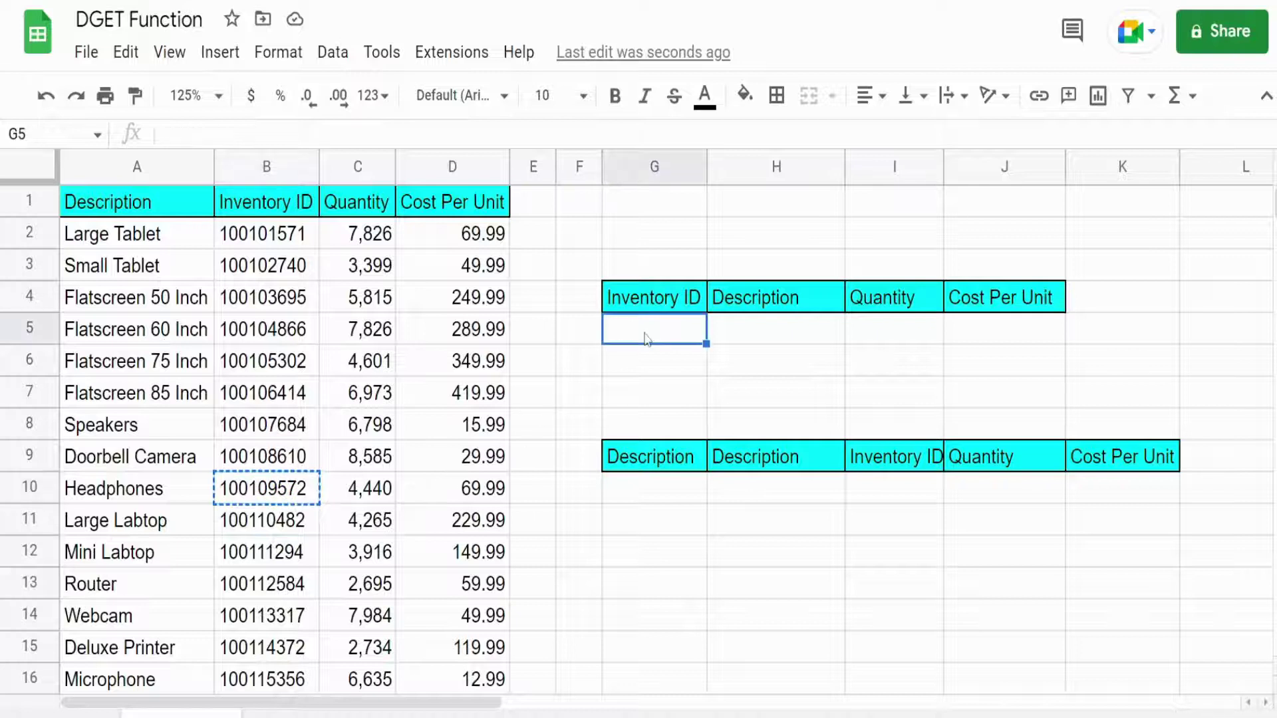
key(ctrl+v)
click(756, 340)
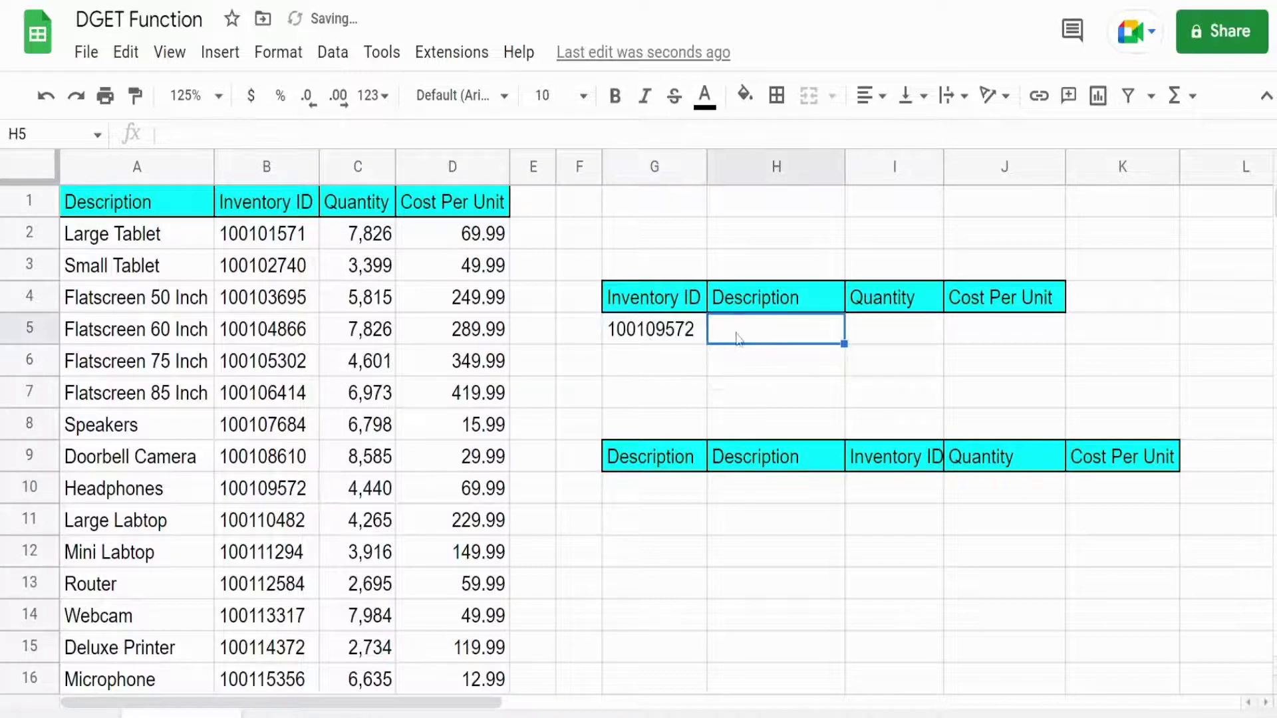
click(673, 343)
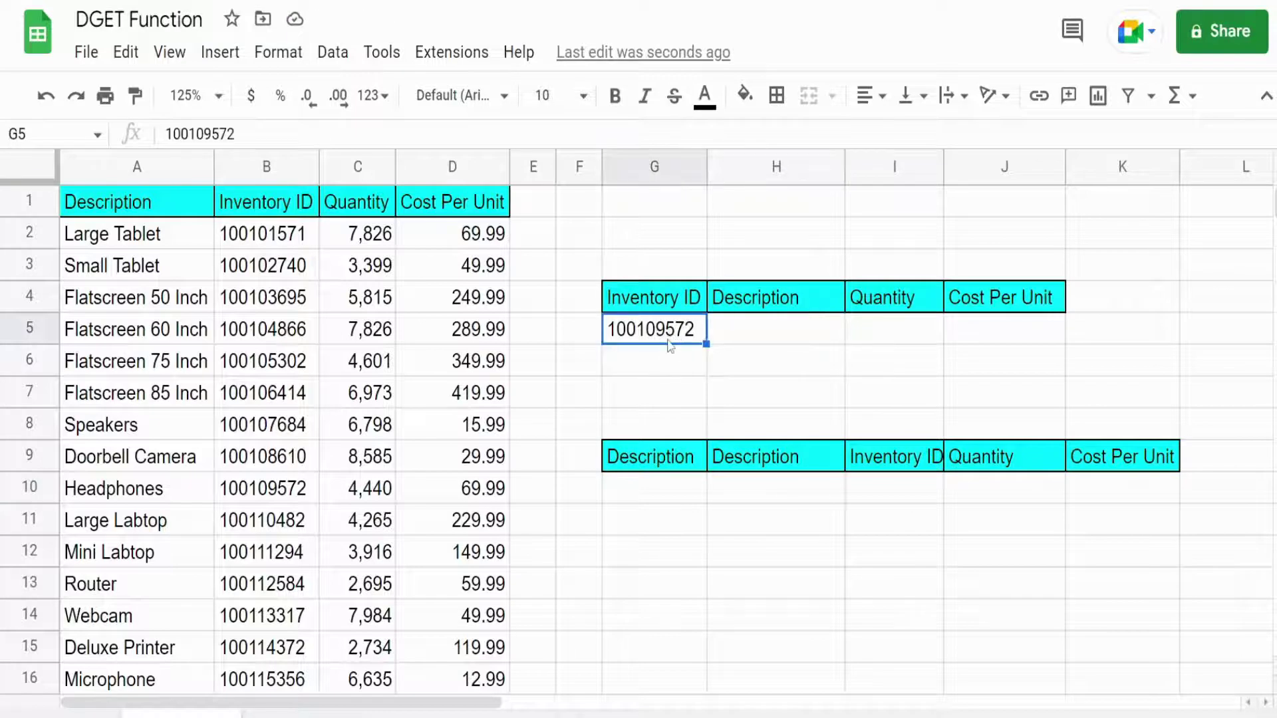
In H5, begin =DGET( with the open-ended absolute database range $A$1:$D.
click(760, 338)
text(=)
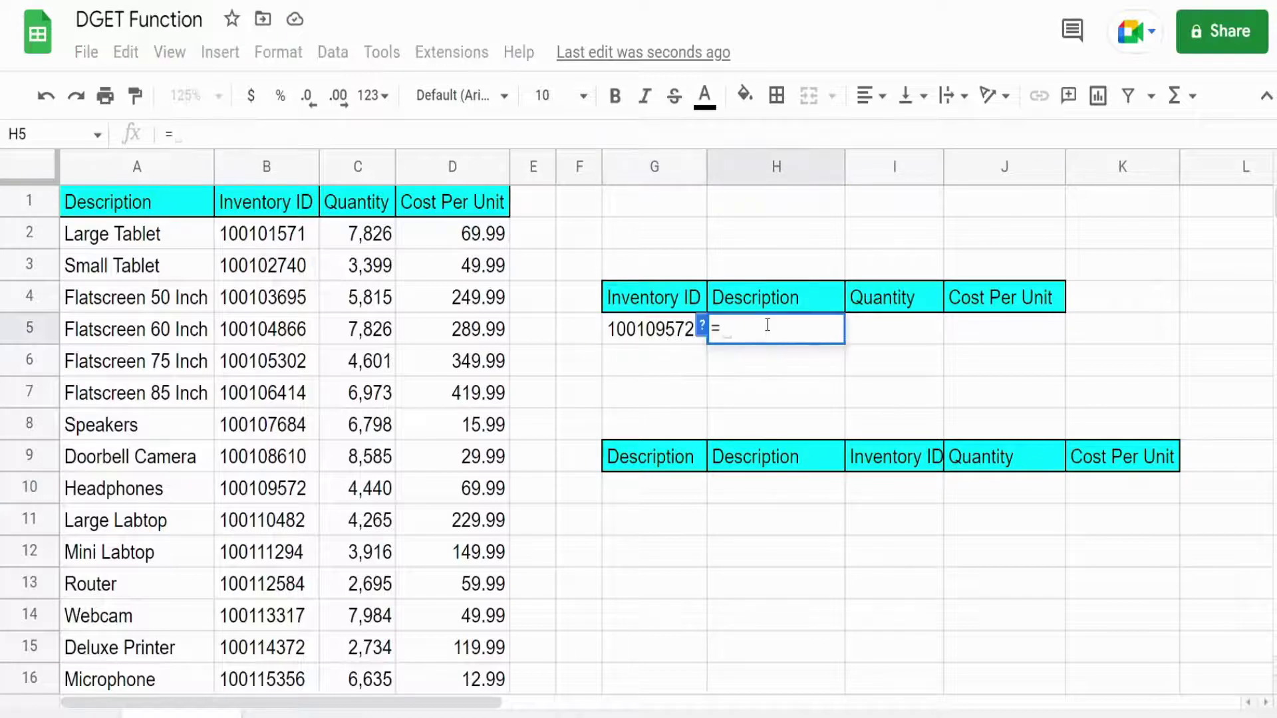
text(Dge)
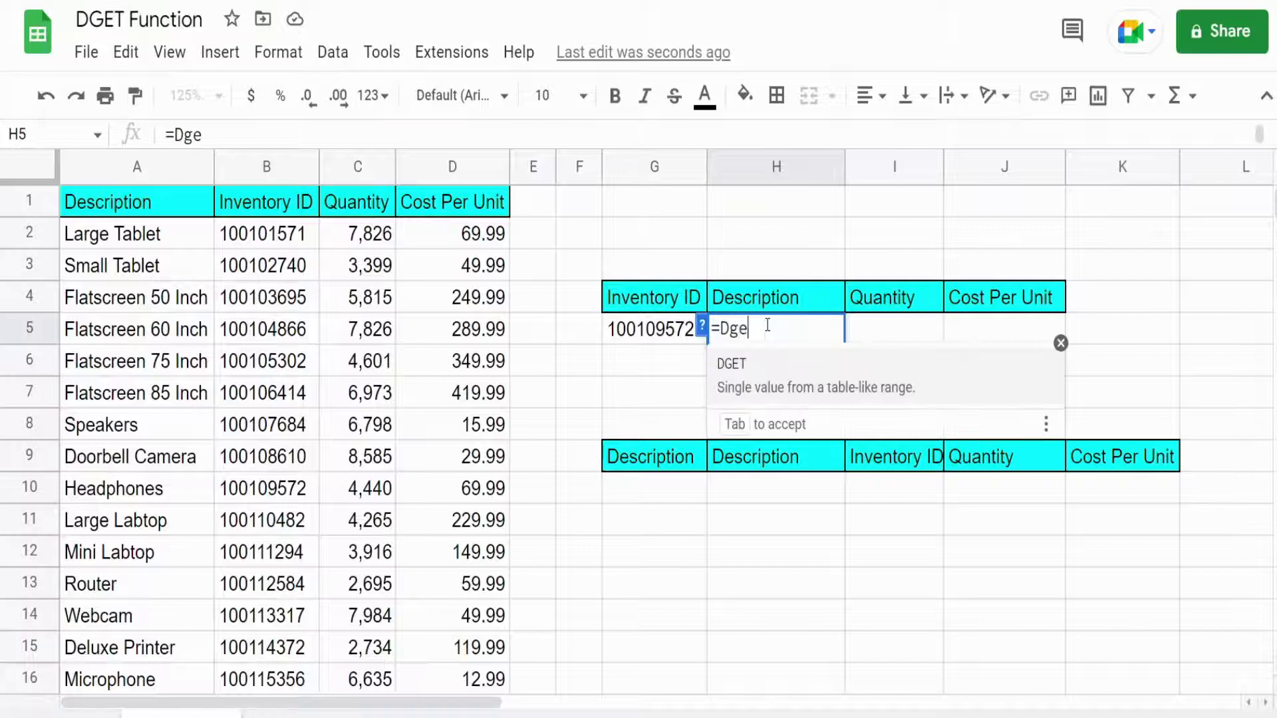
key(Tab)
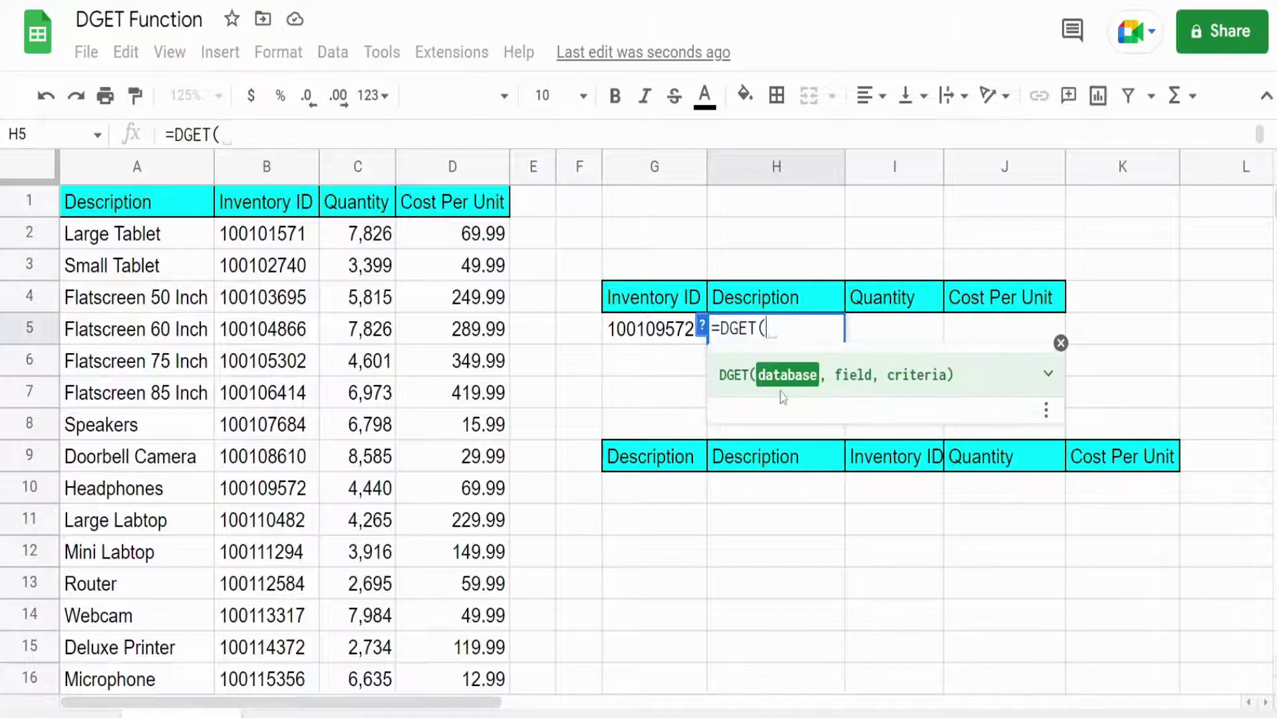
click(132, 207)
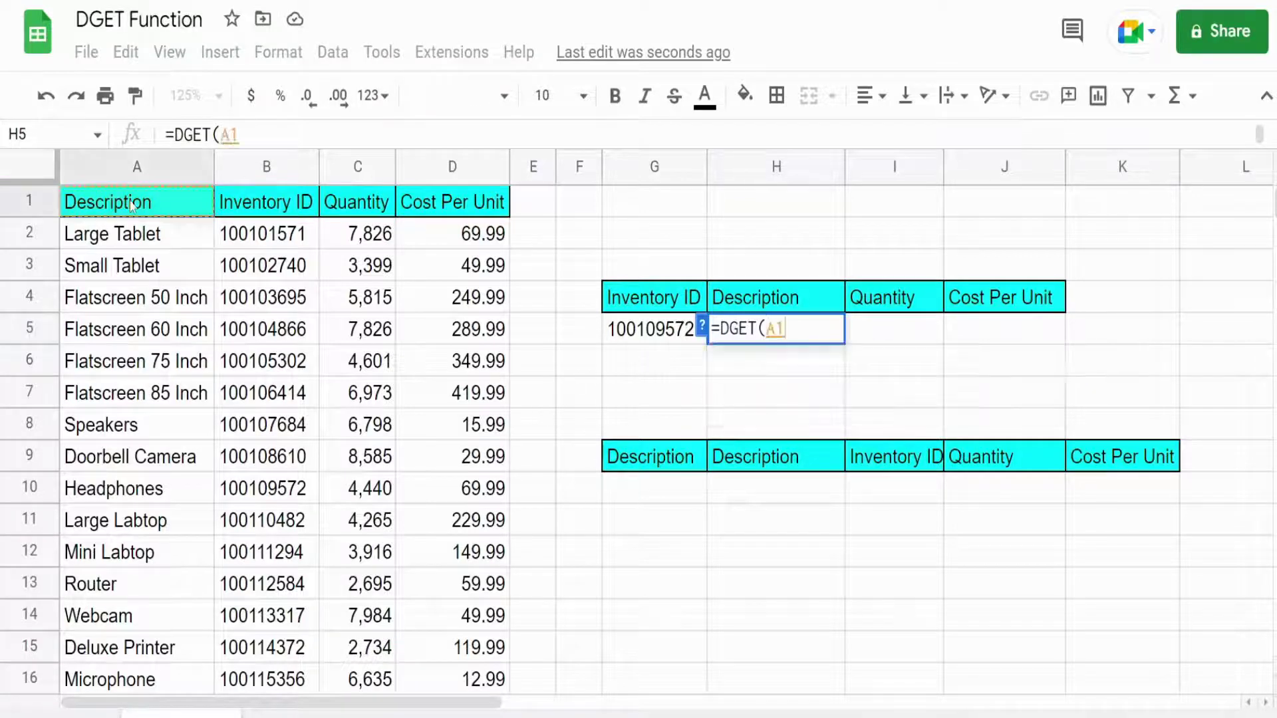
key(shift+Right)
key(shift+Right)
key(shift+Right)
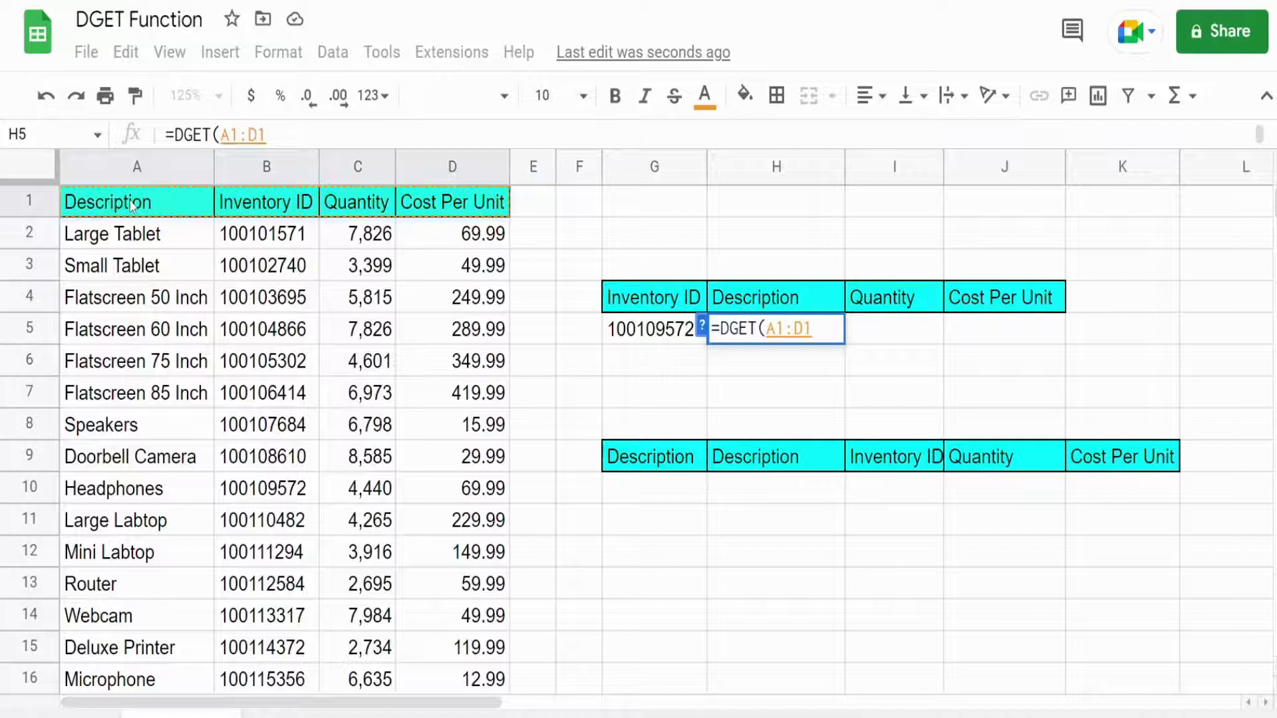
key(ctrl+shift+Down)
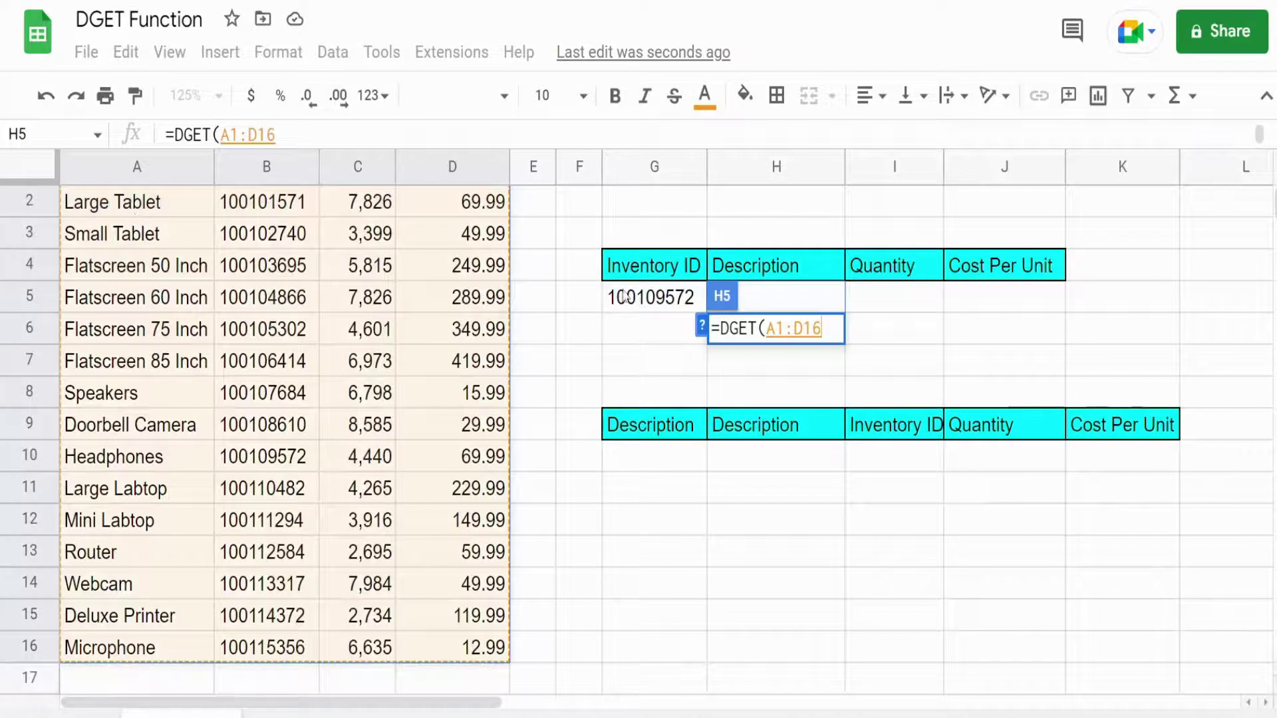
drag(824, 329, 803, 328)
key(BackSpace)
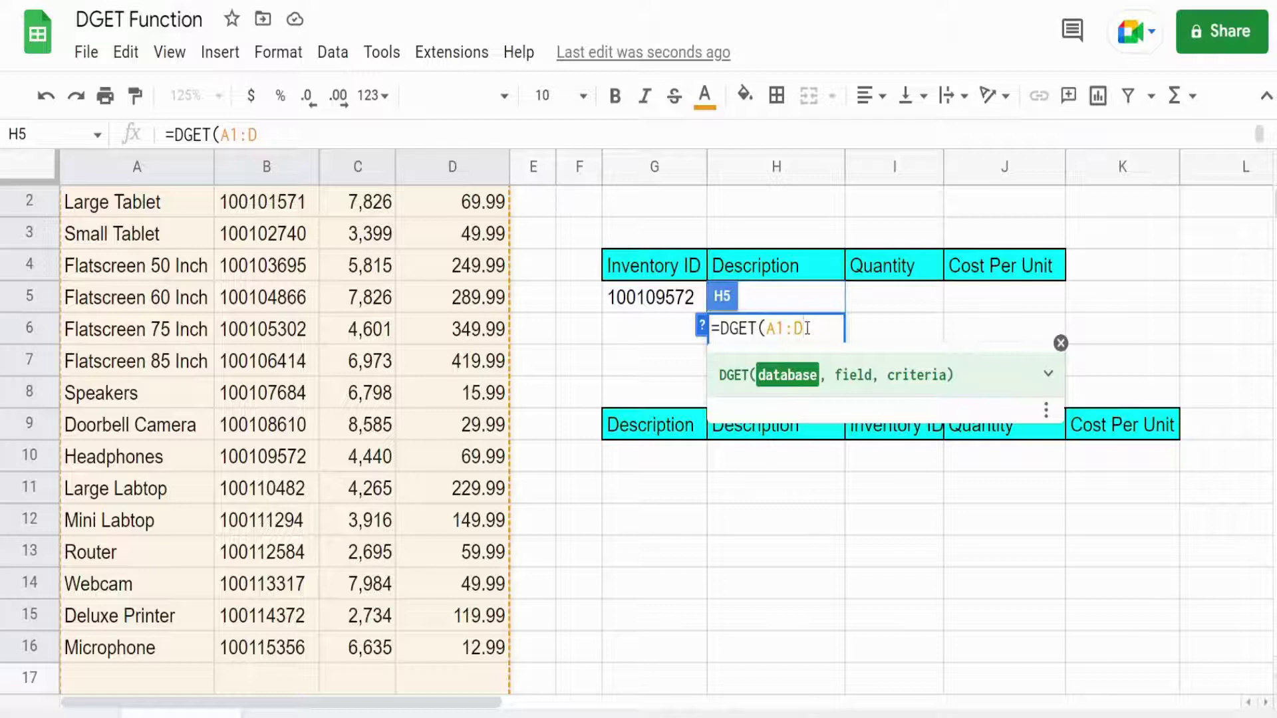
scroll(303, 629, down, 1)
scroll(310, 598, up, 2)
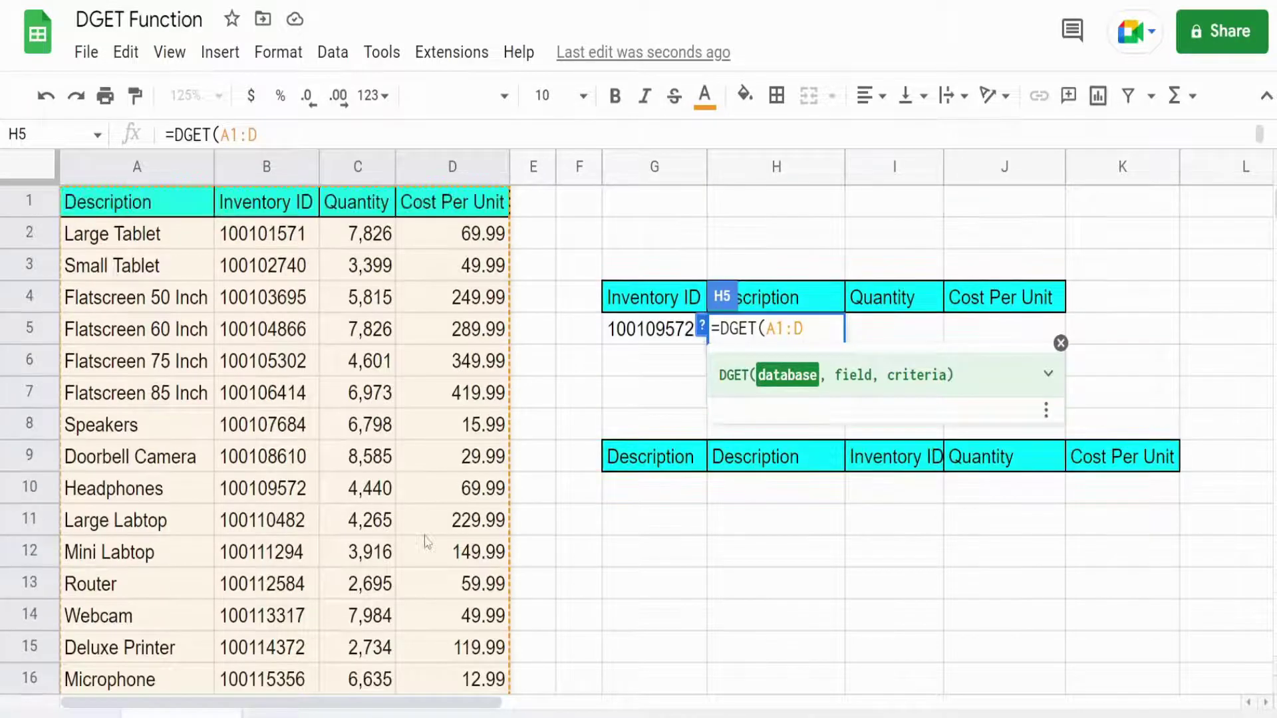
key(F4)
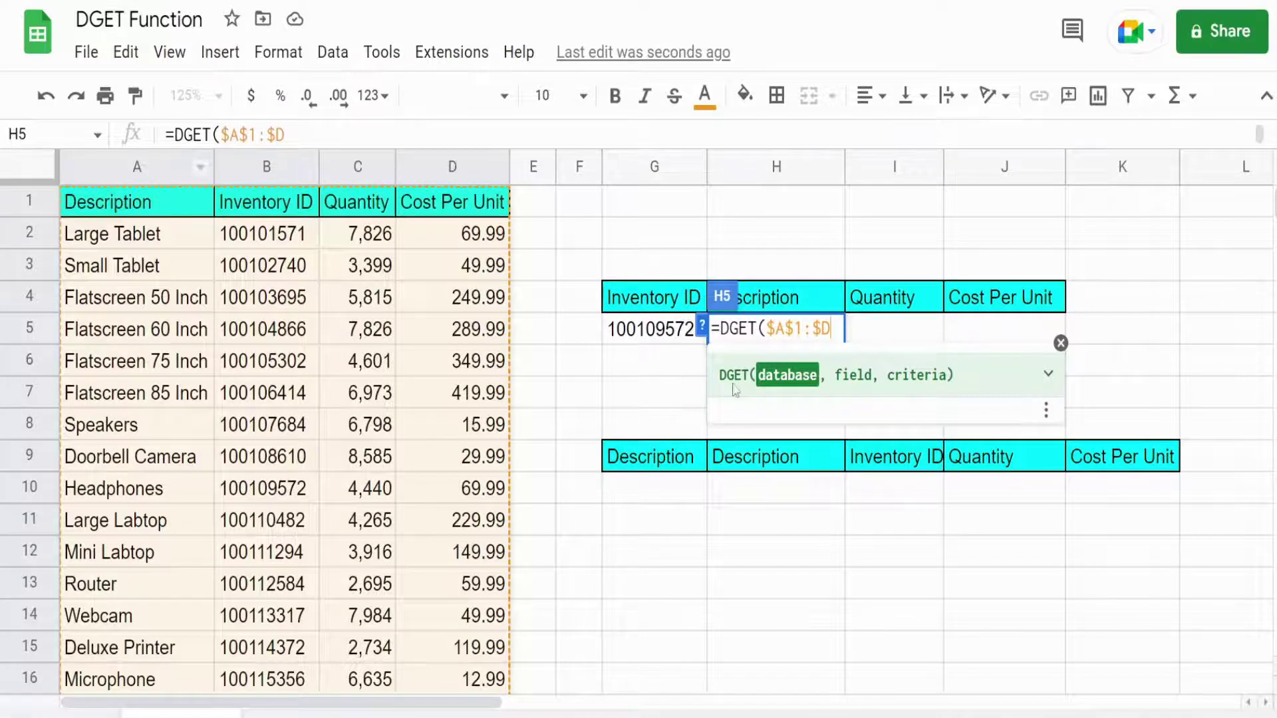
text(,)
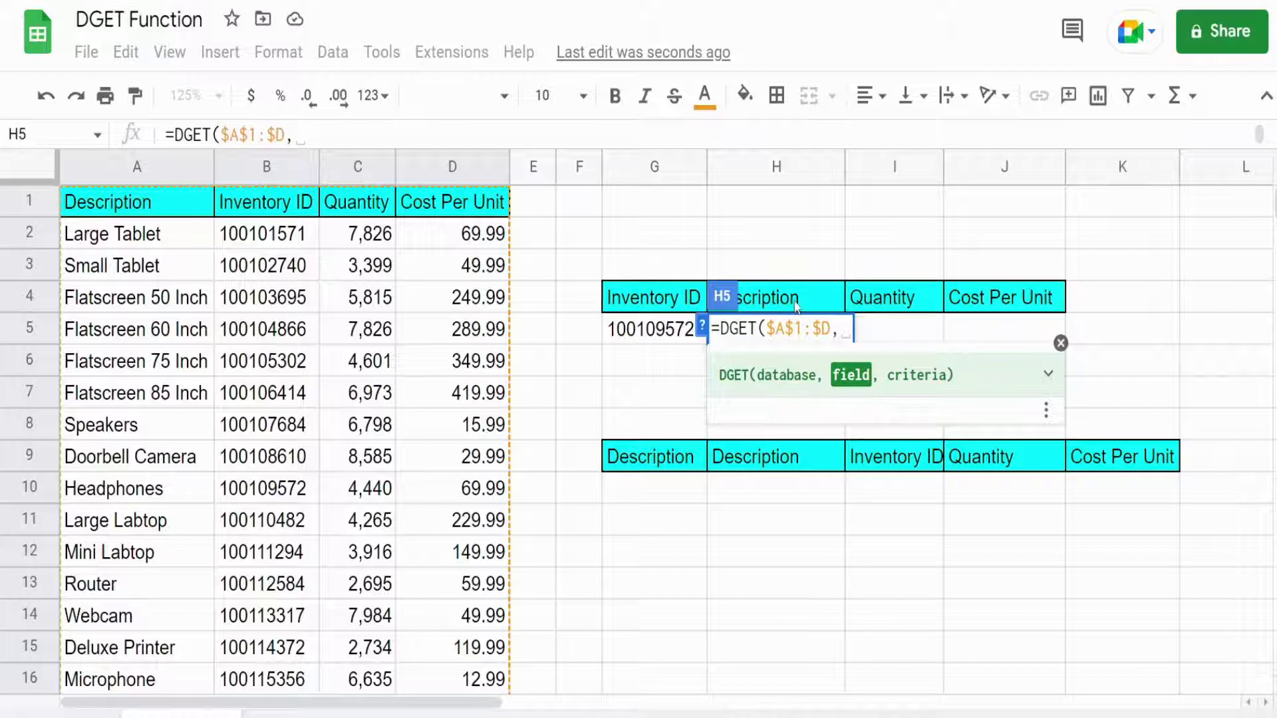
Finish H5 as =DGET($A$1:$D,H$4,$G$4:$G$5) so it returns Headphones.
click(796, 308)
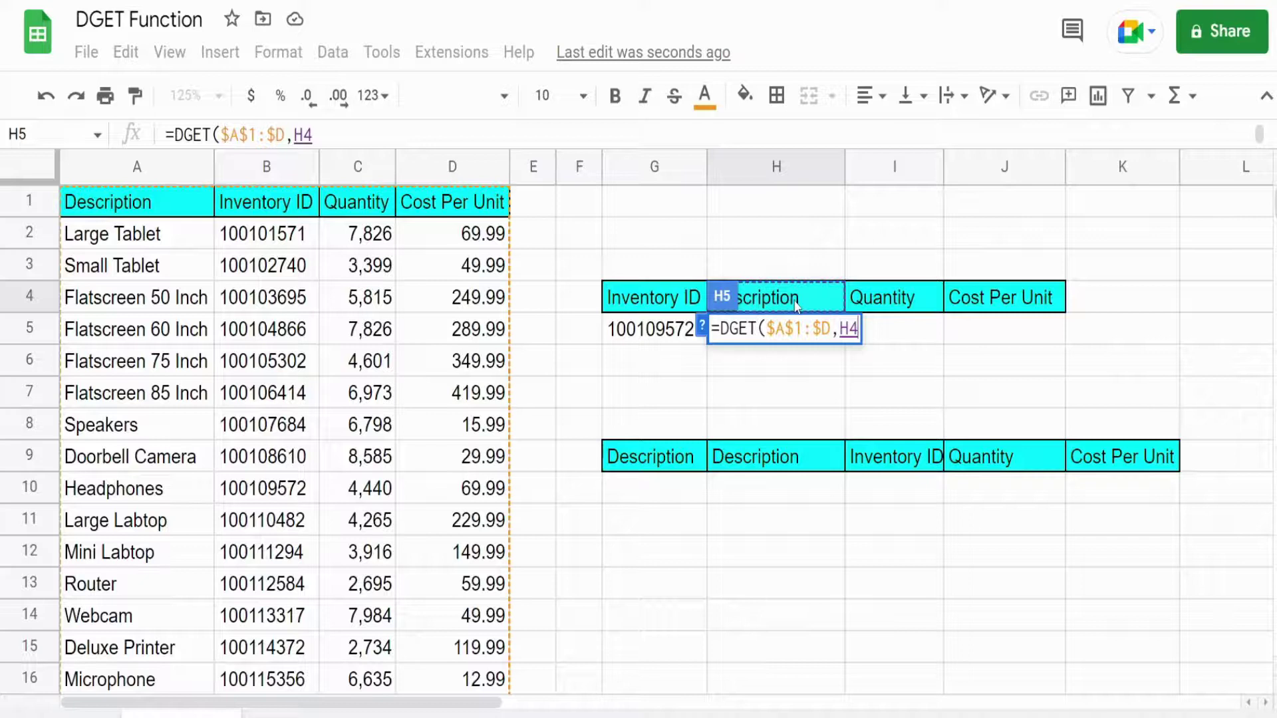
key(F4)
key(F4)
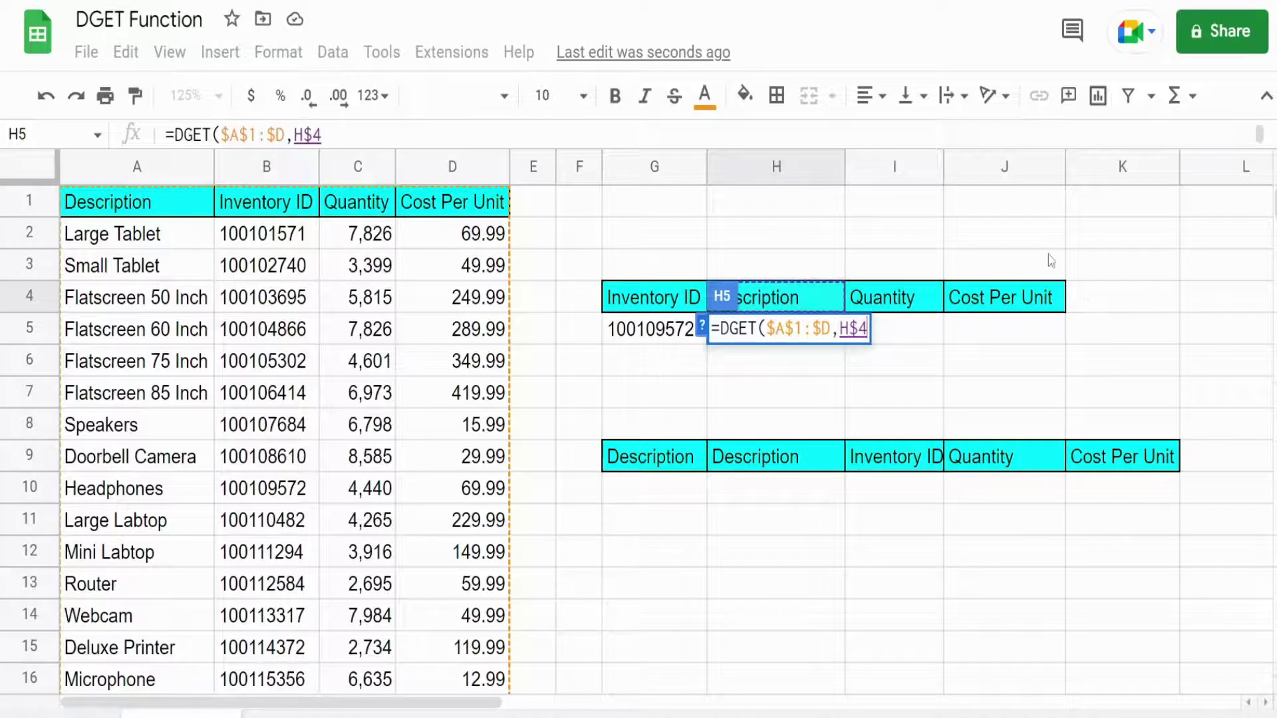
text(,)
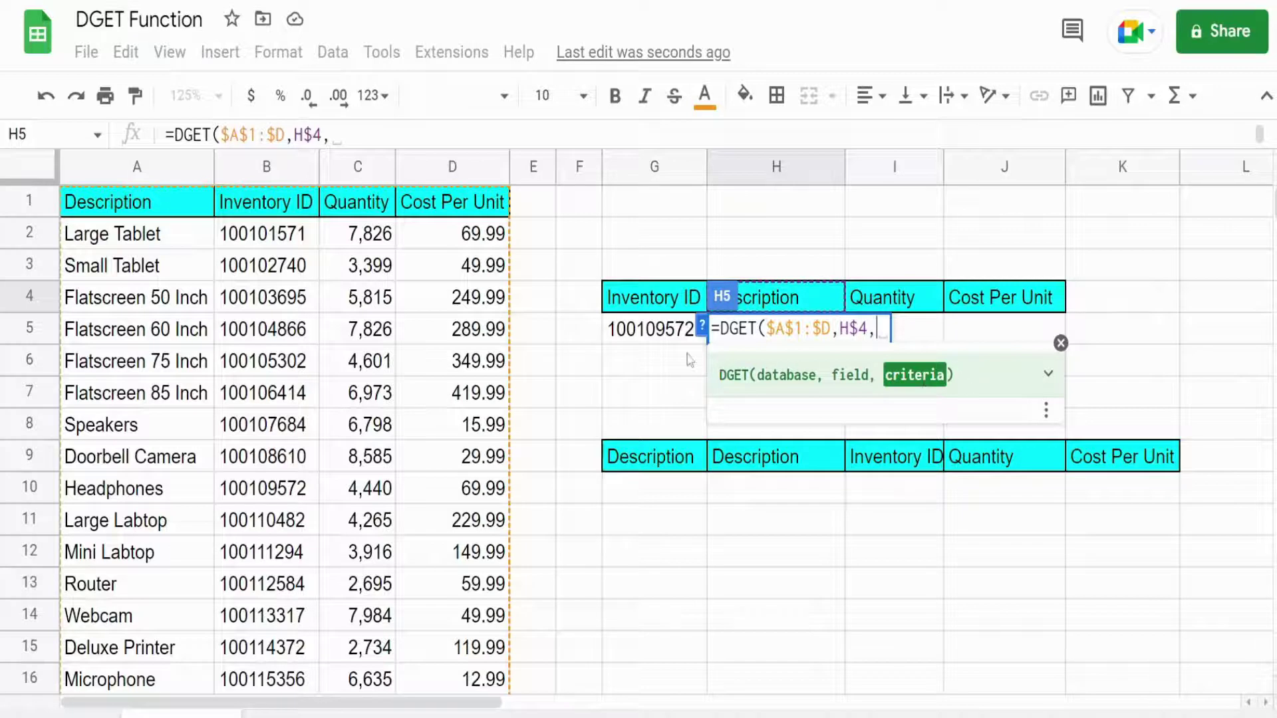
drag(665, 298, 671, 334)
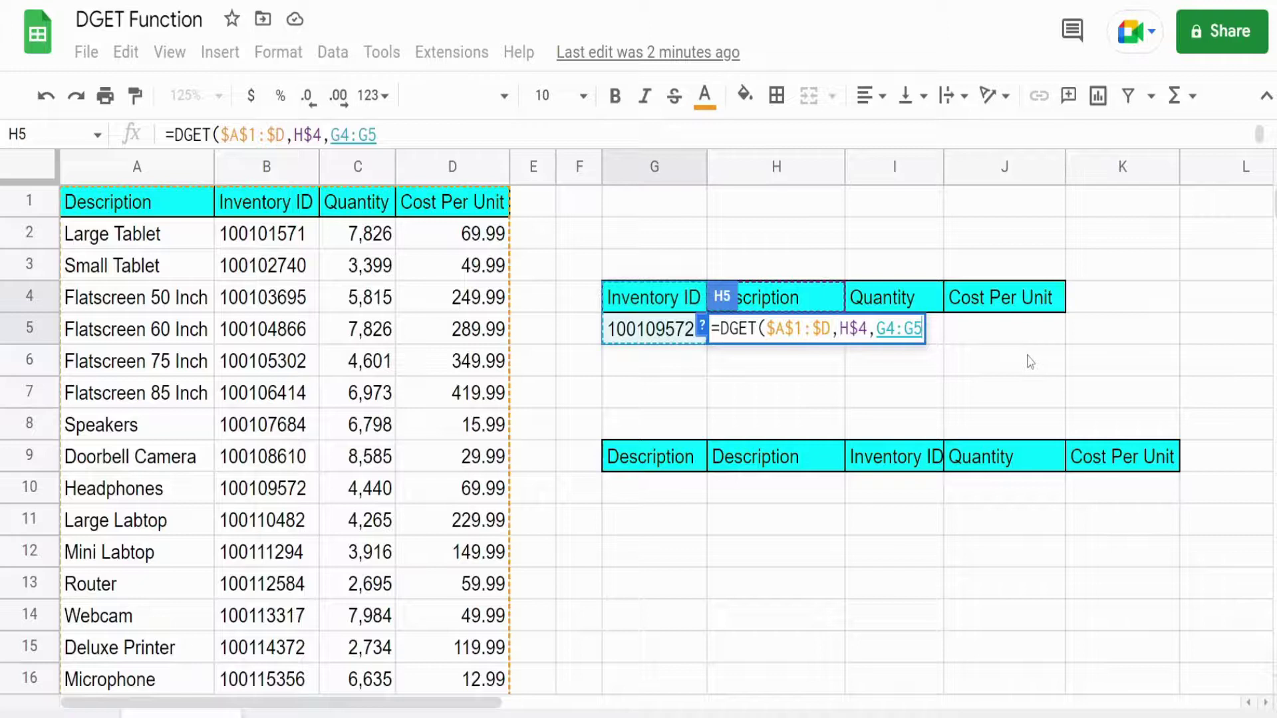
key(F4)
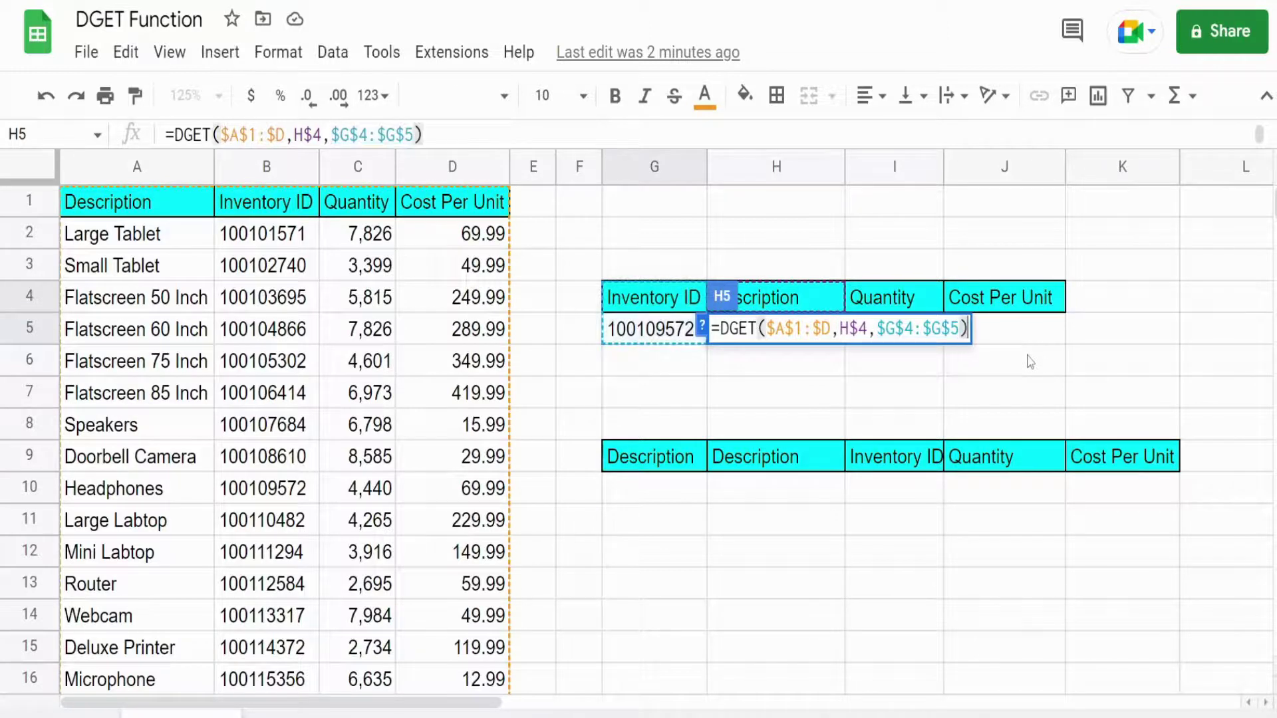
key(Return)
Fill H5's formula across to J5 and verify 4440 and 69.99 against the Headphones record.
click(842, 337)
drag(845, 341, 1050, 337)
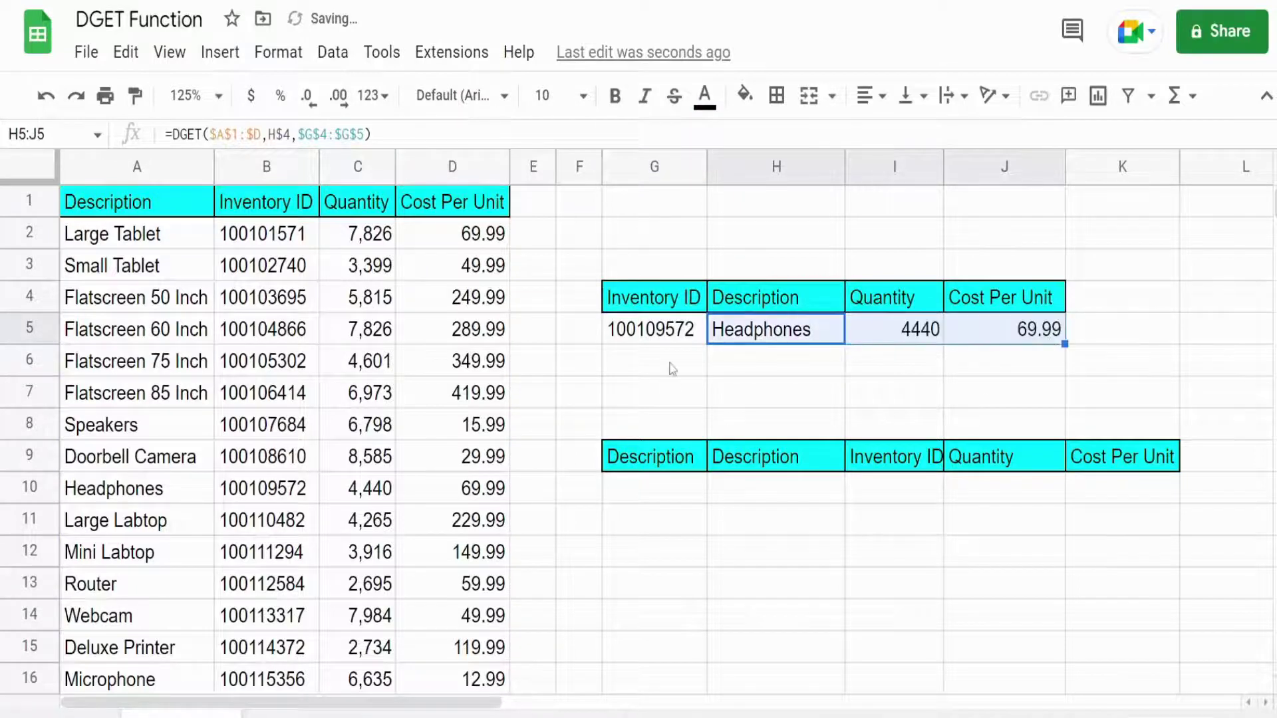
click(677, 332)
drag(178, 493, 422, 489)
click(203, 493)
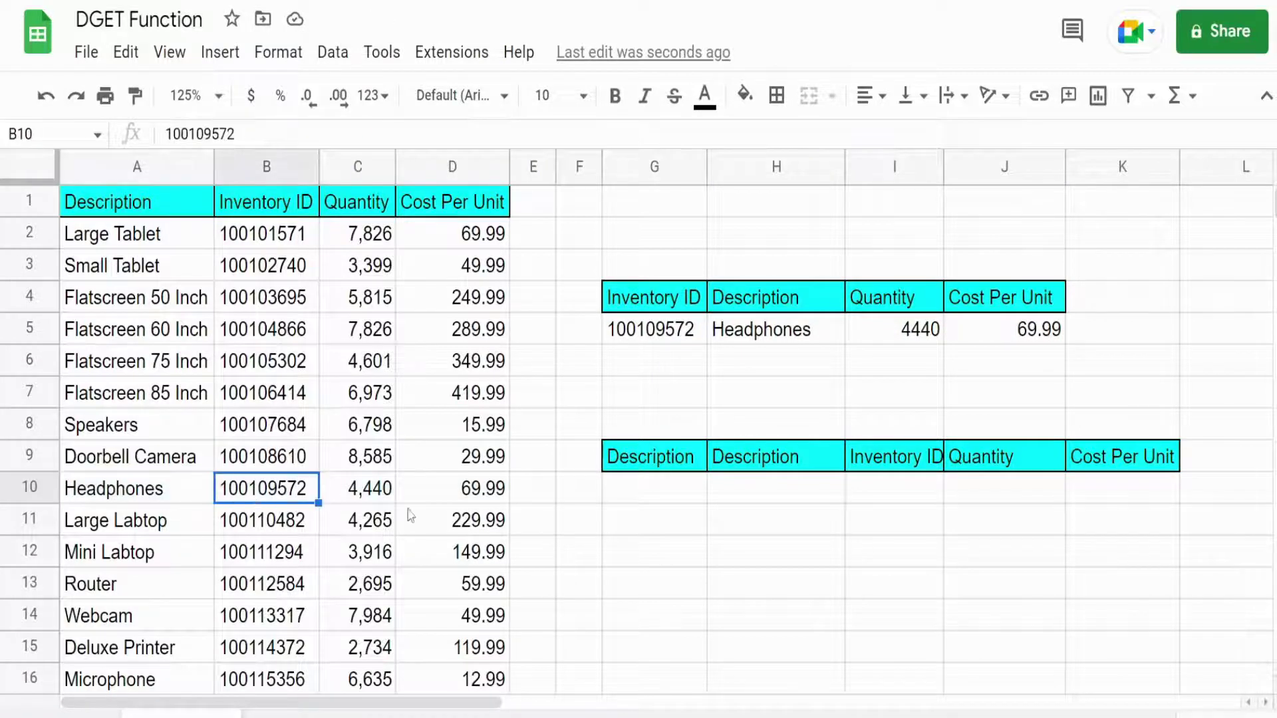
drag(351, 493, 493, 496)
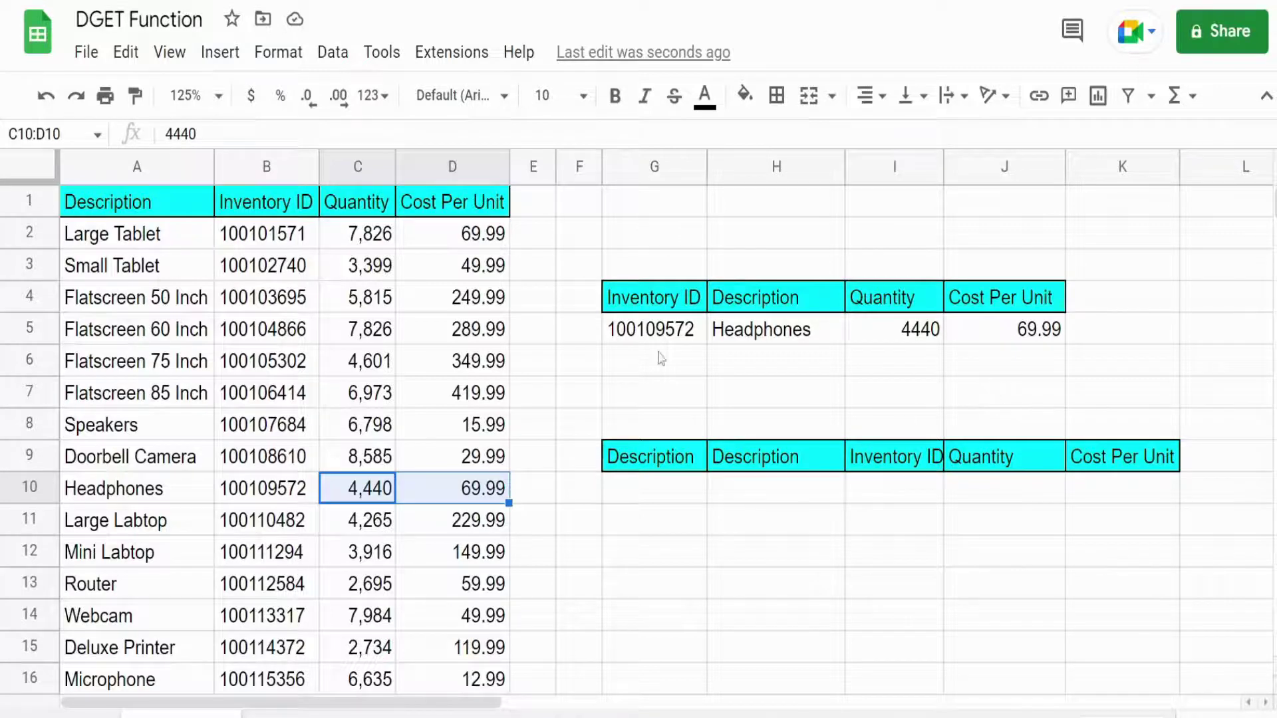
double_click(741, 326)
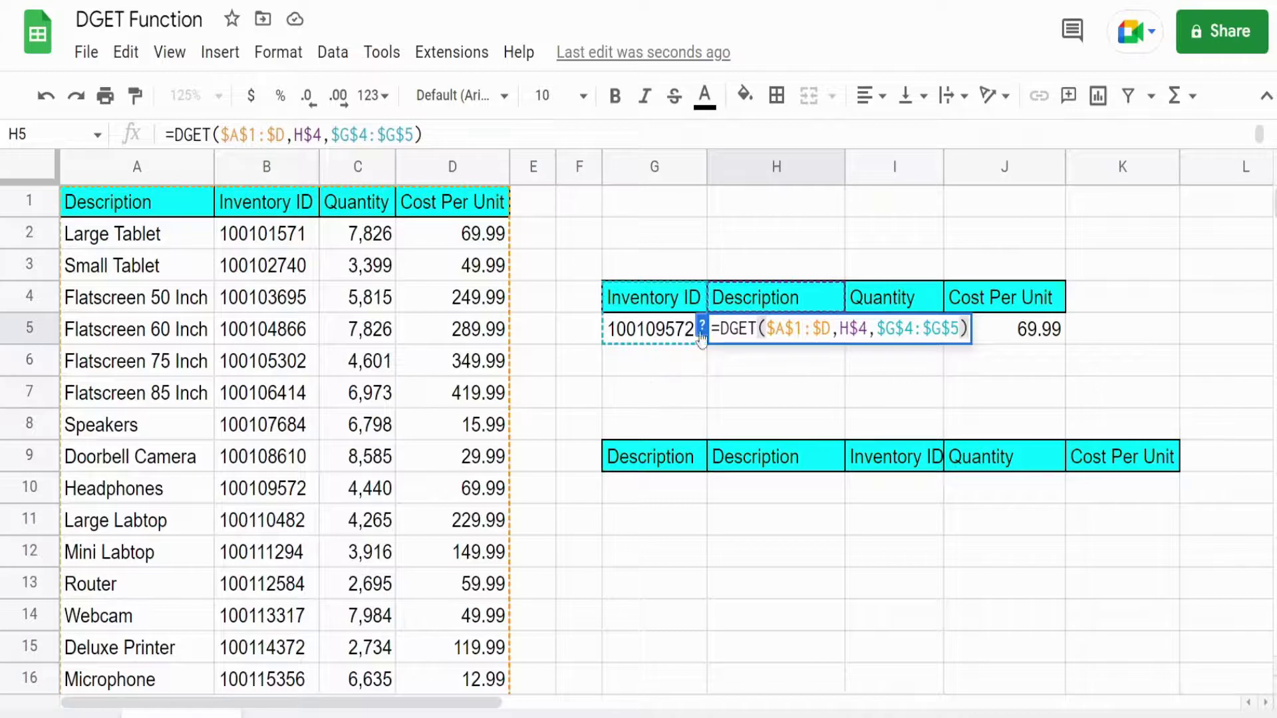
key(Escape)
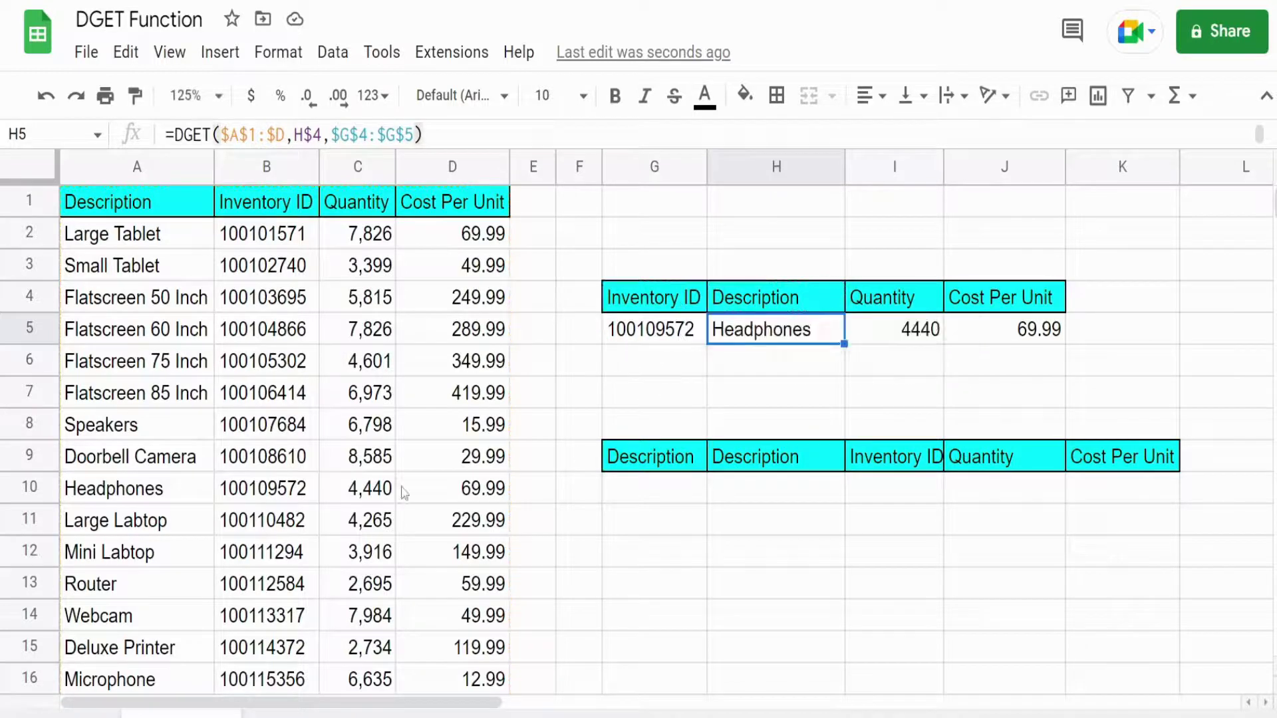
Copy inventory IDs 100112584 and 100113317 from B13:B14 into G6:G7.
click(280, 595)
click(282, 602)
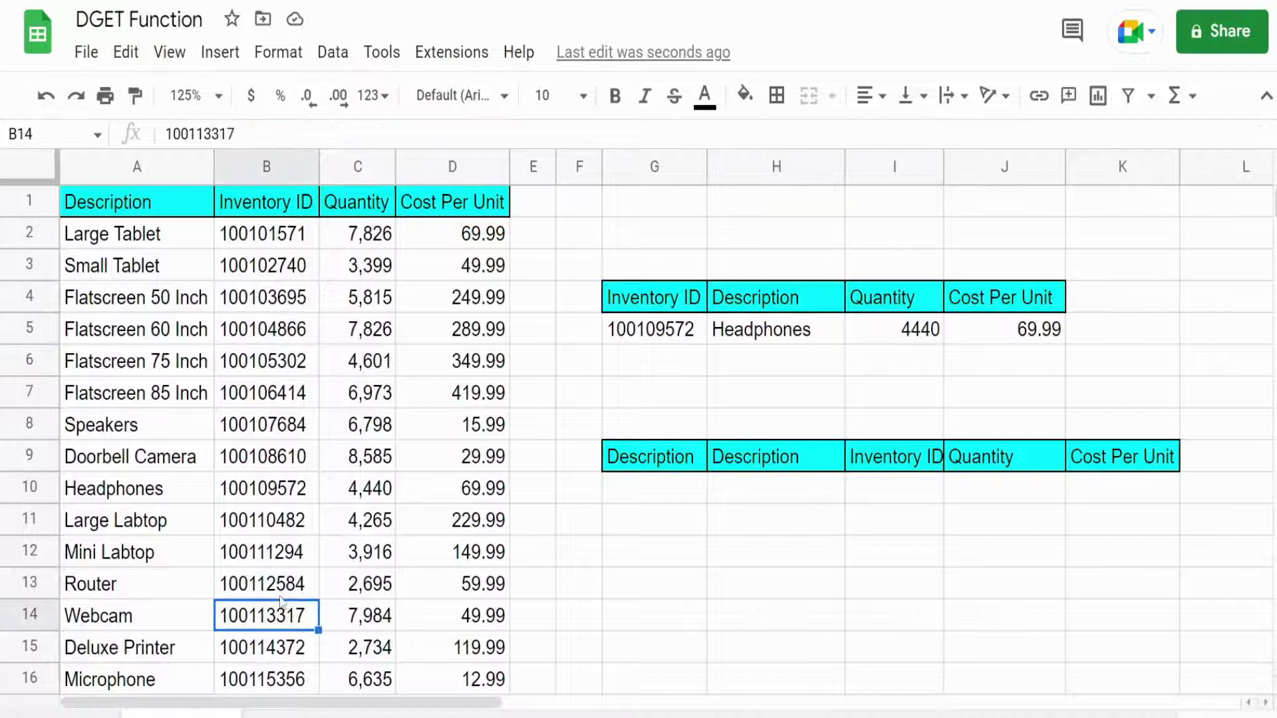
drag(281, 597, 291, 605)
key(ctrl+c)
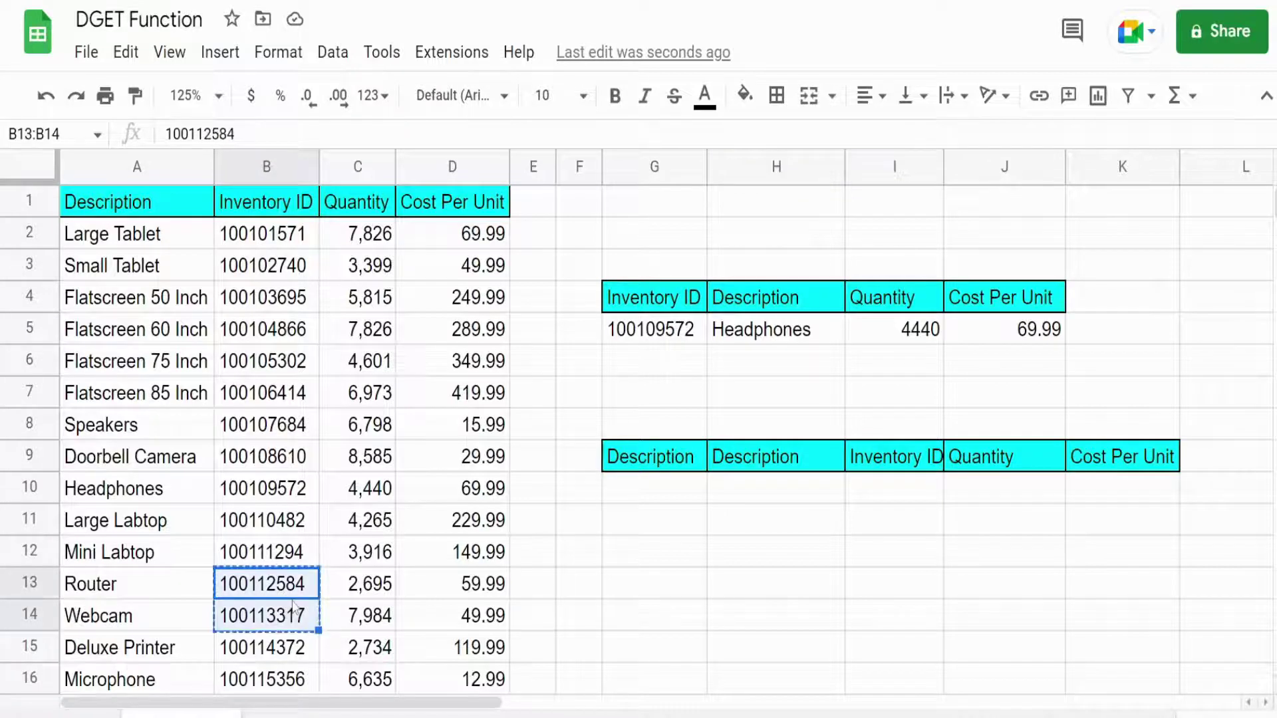
click(695, 358)
key(ctrl+v)
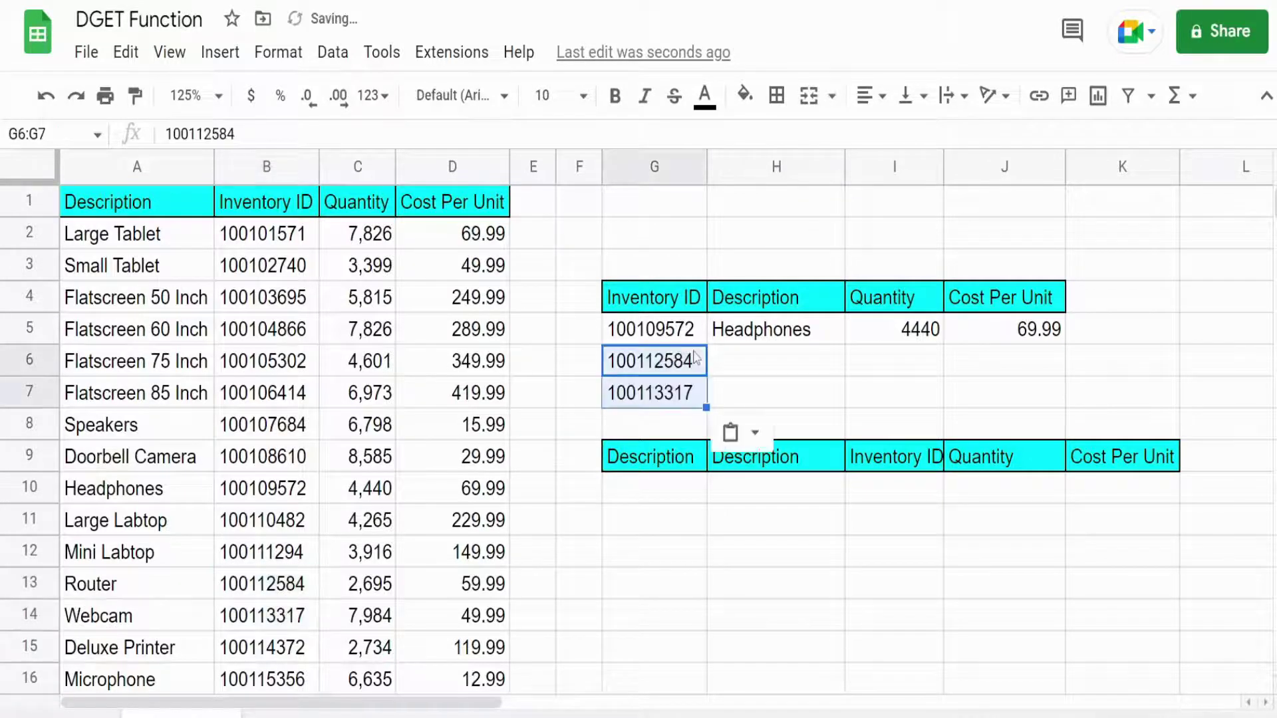
Copy the H5 DGET formula down into H6 and open it for editing.
click(763, 361)
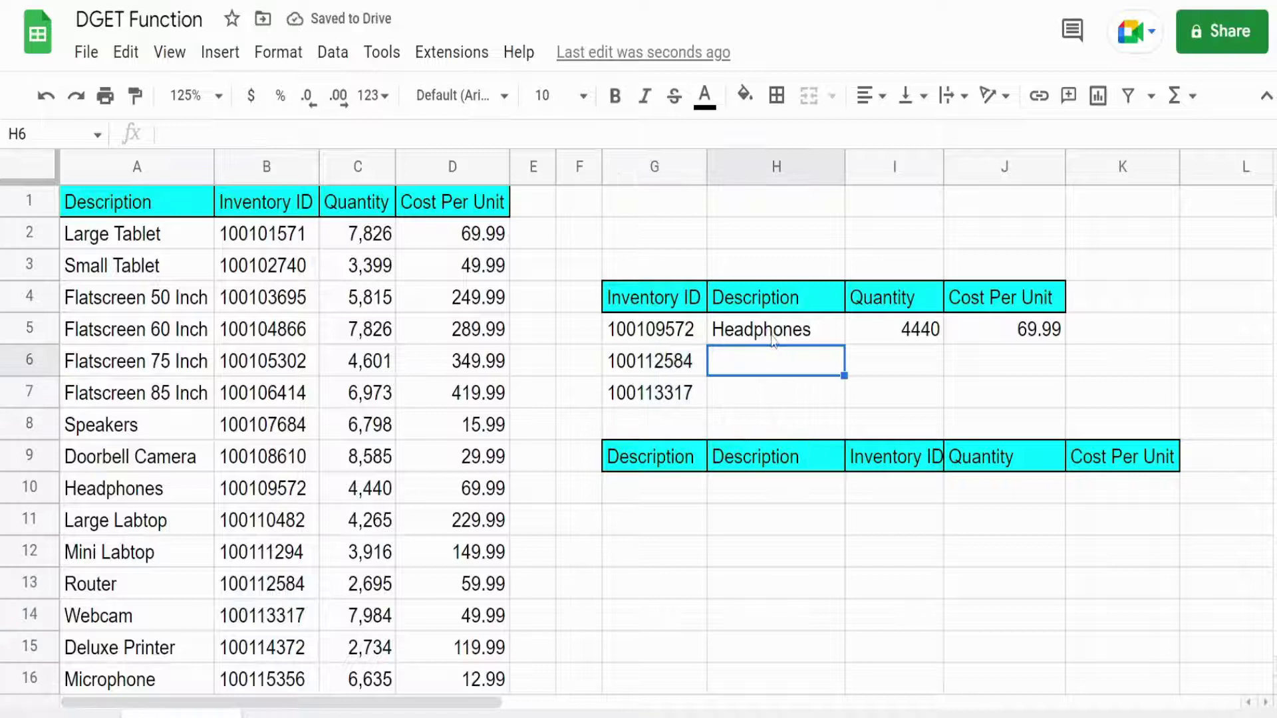
click(774, 340)
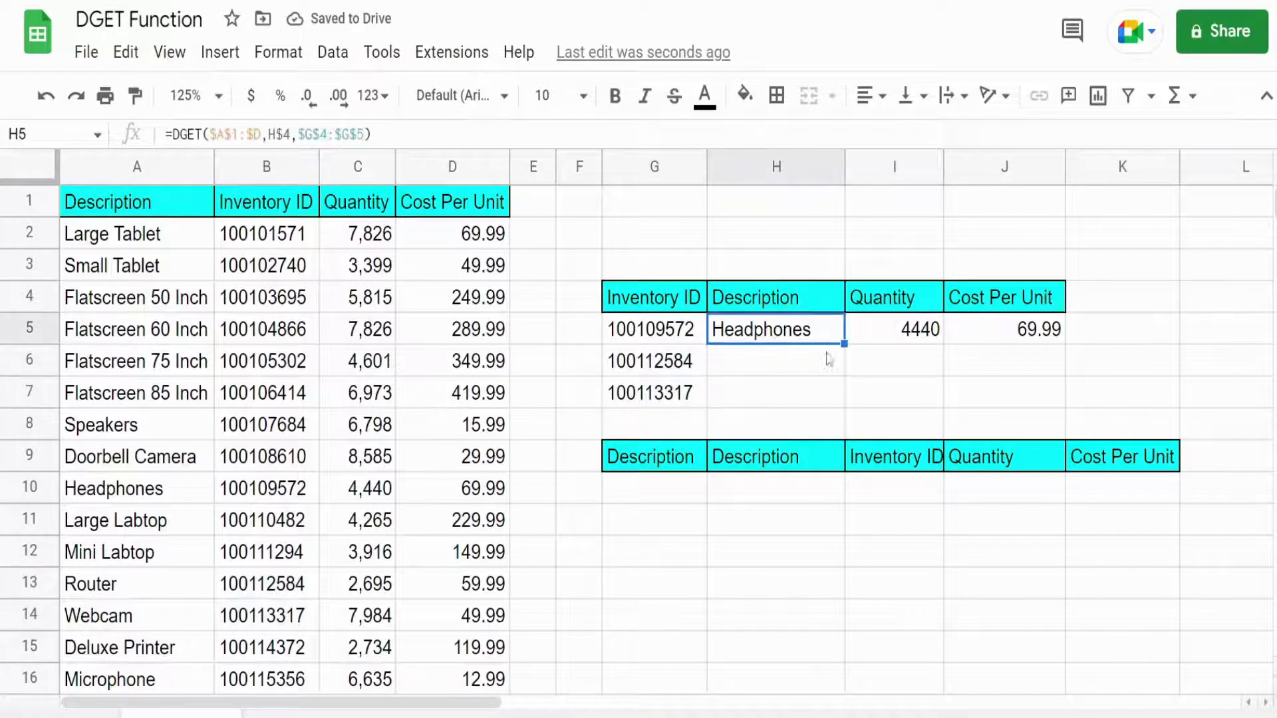
drag(843, 344, 841, 371)
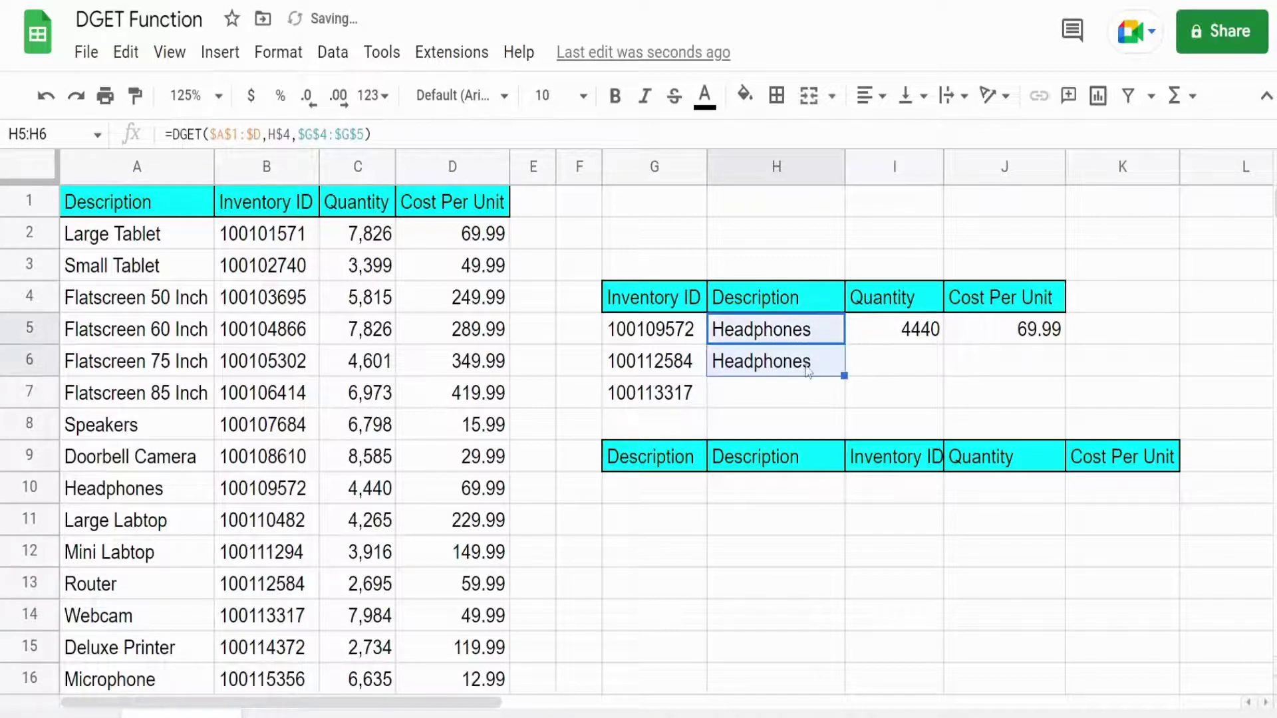
click(771, 361)
double_click(771, 360)
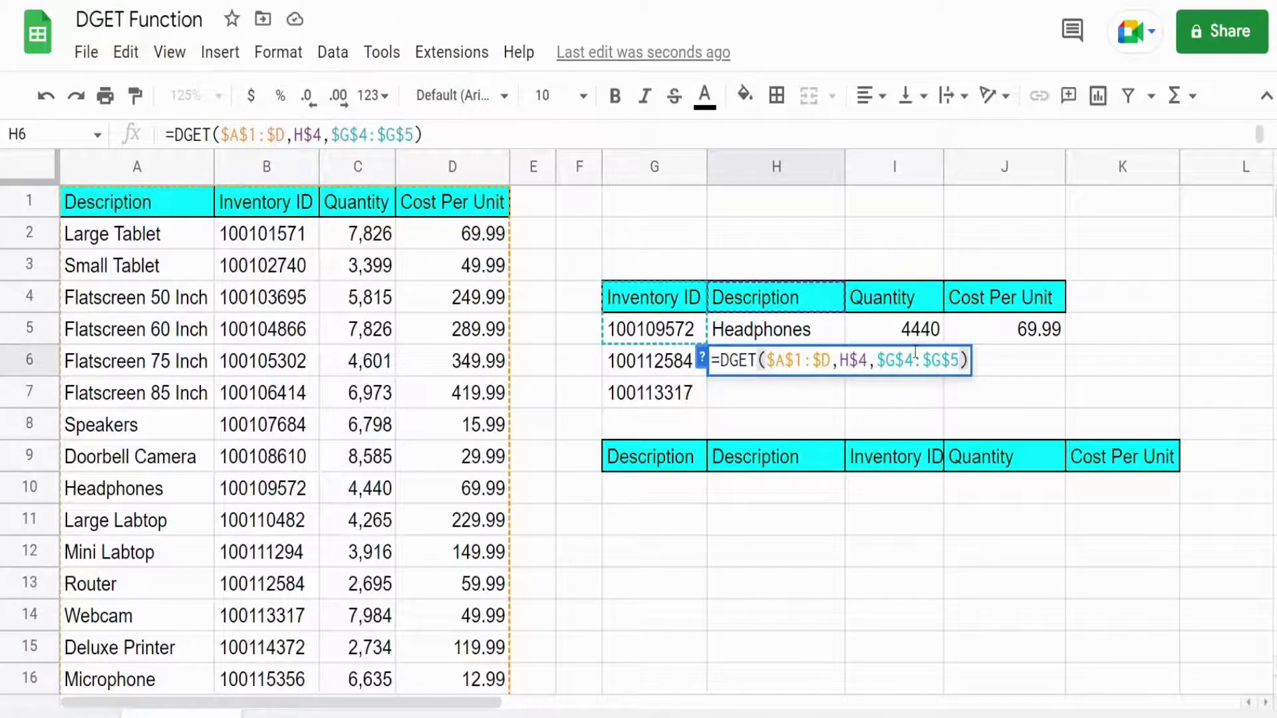
Change H6's criteria to {"Inventory ID";$G6}, then fill it down to row 7 and across to column J.
drag(962, 360, 877, 360)
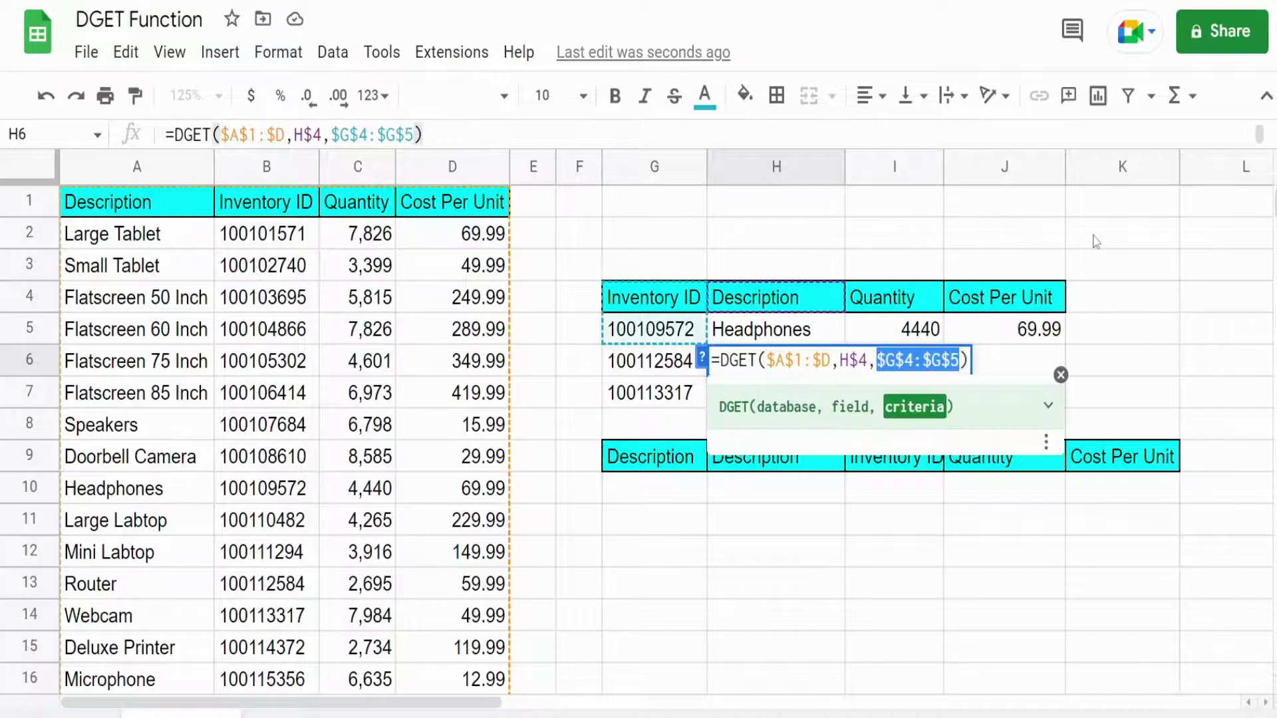
text({)
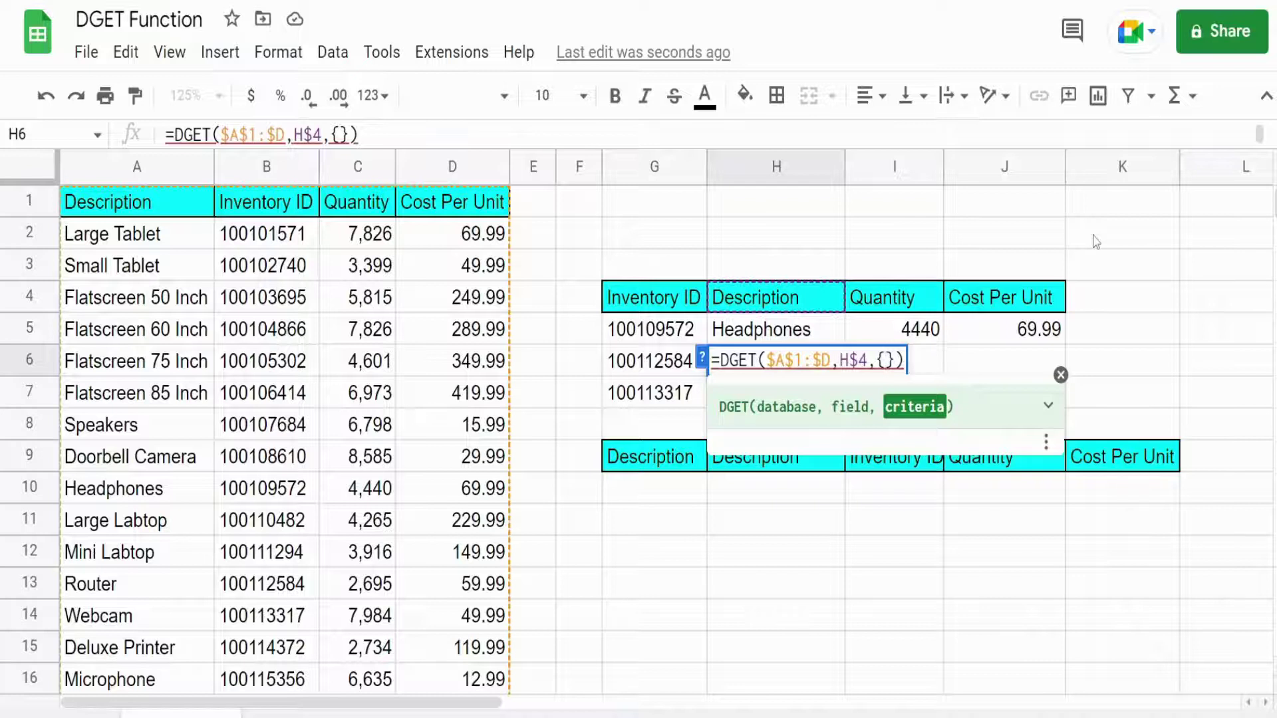
text(")
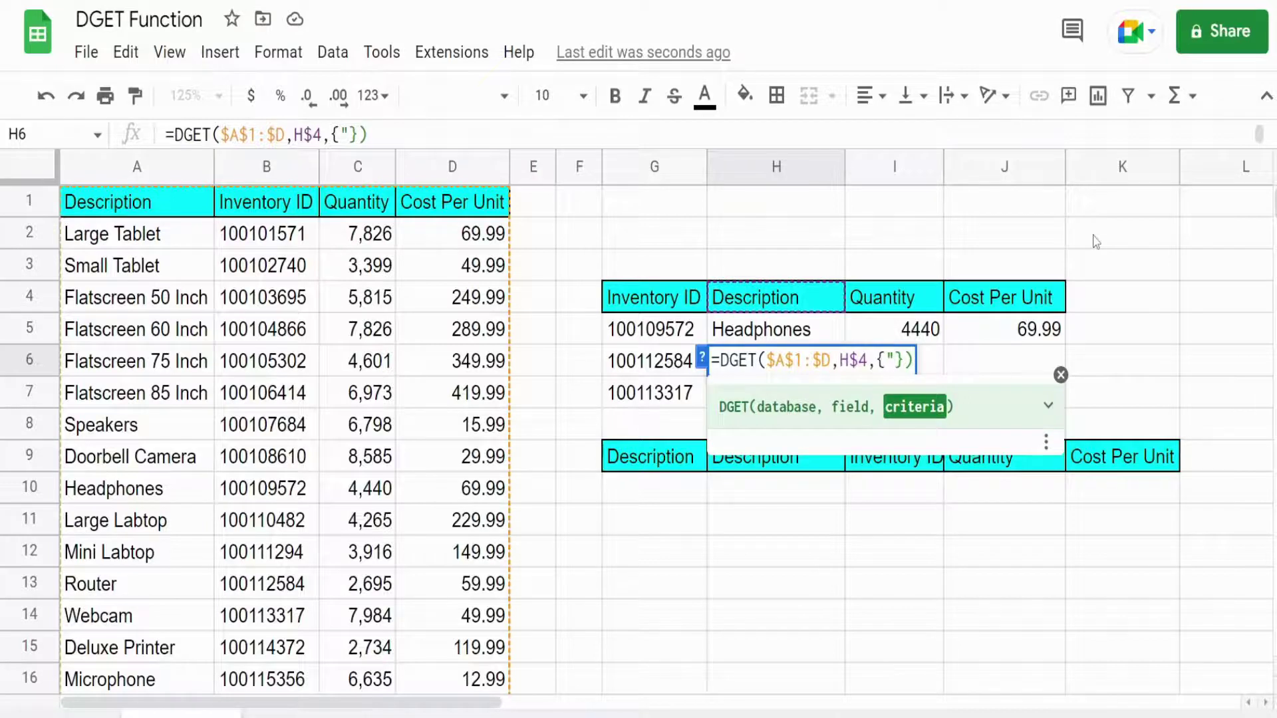
text(Invento)
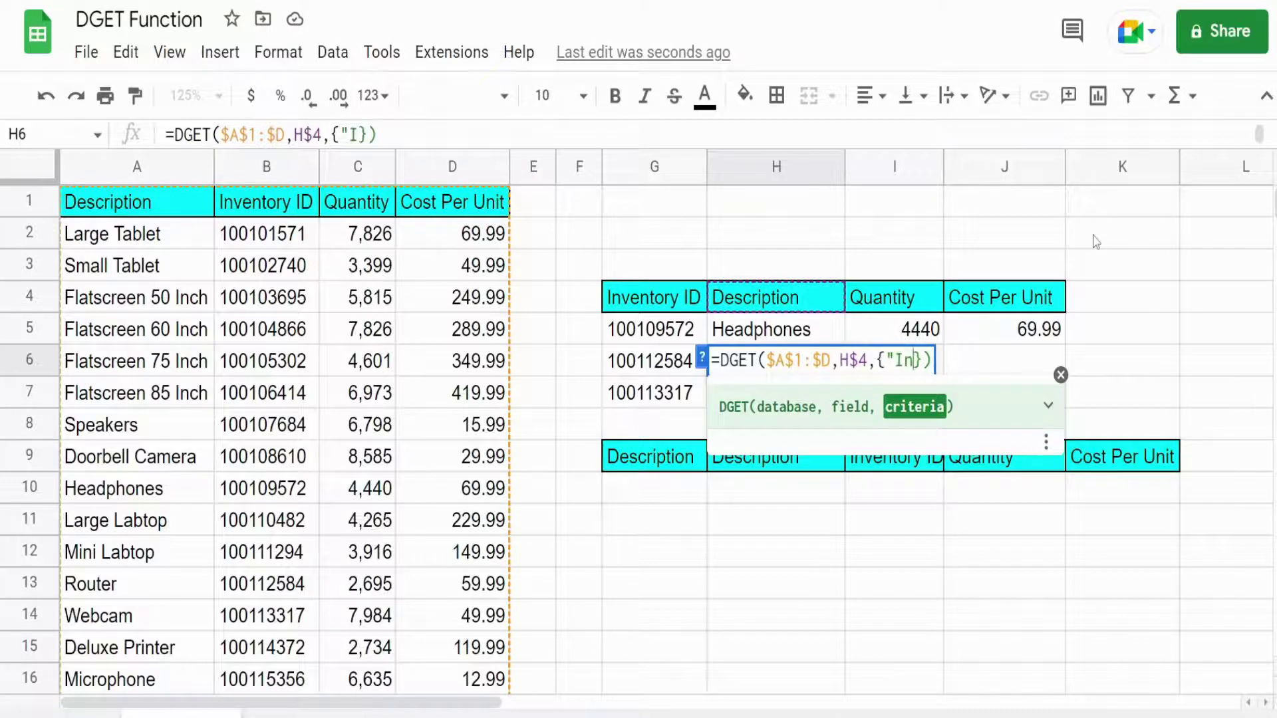
text(ry)
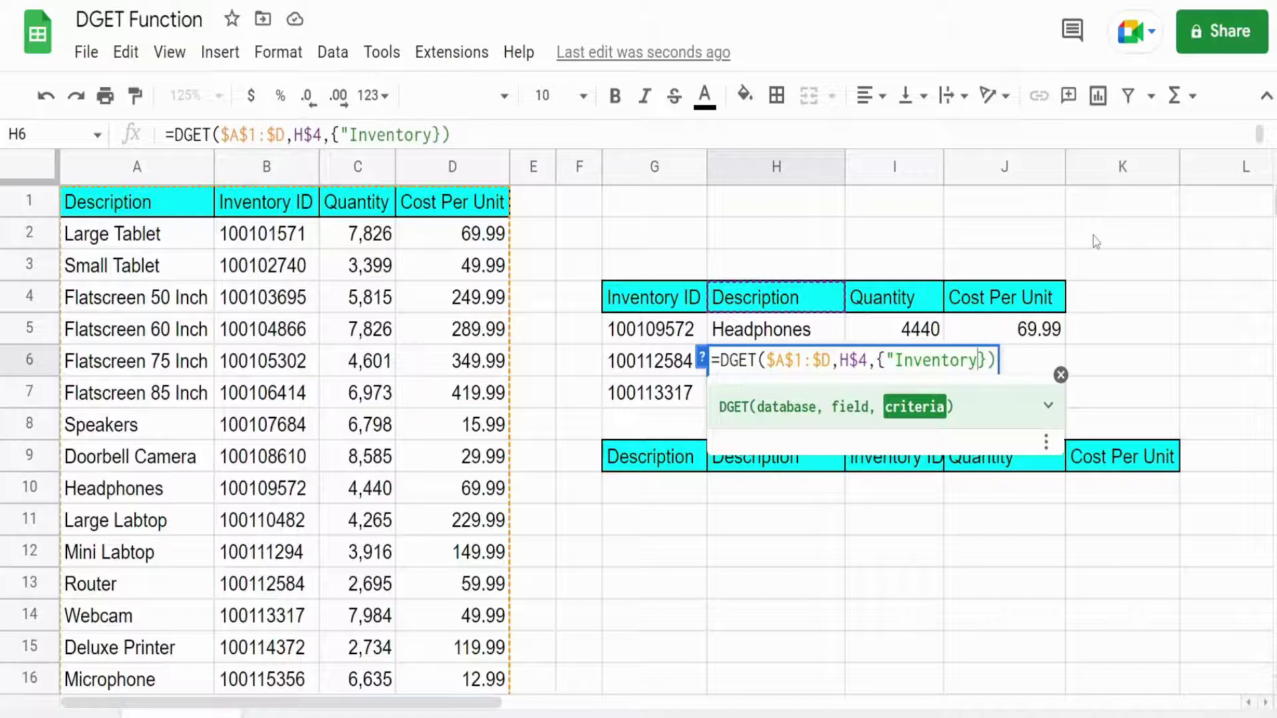
text( ID)
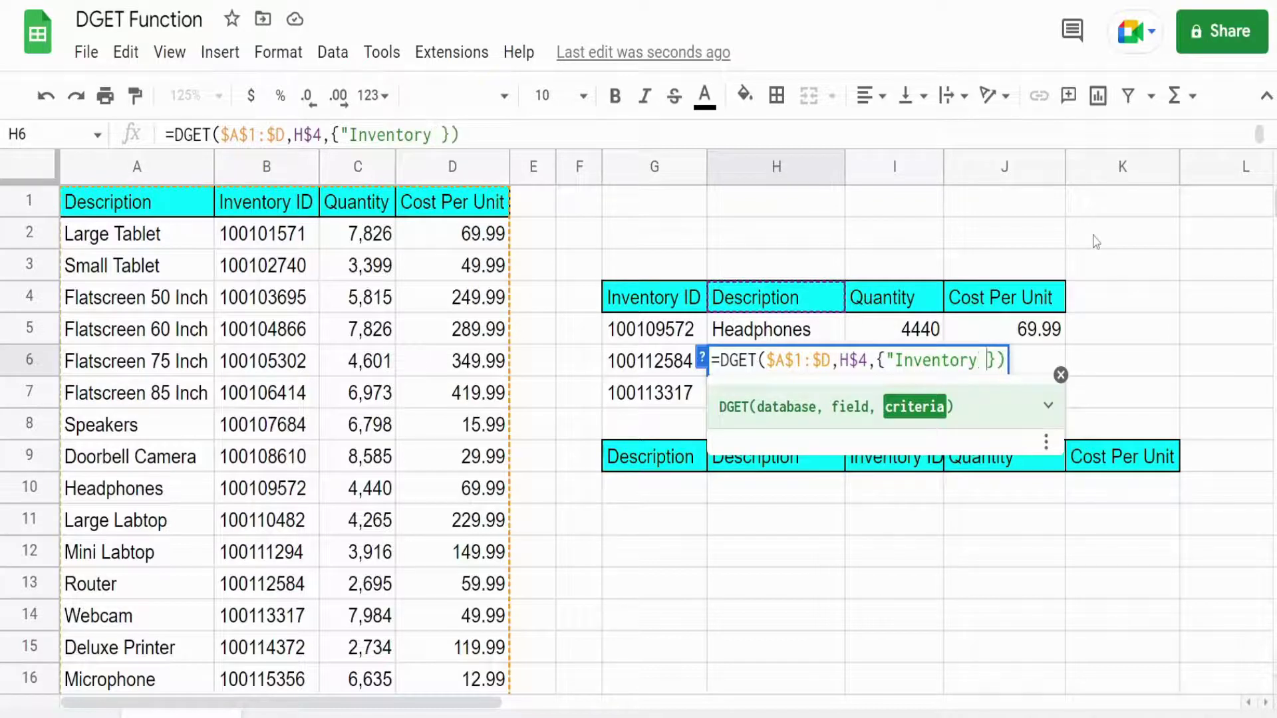
text(")
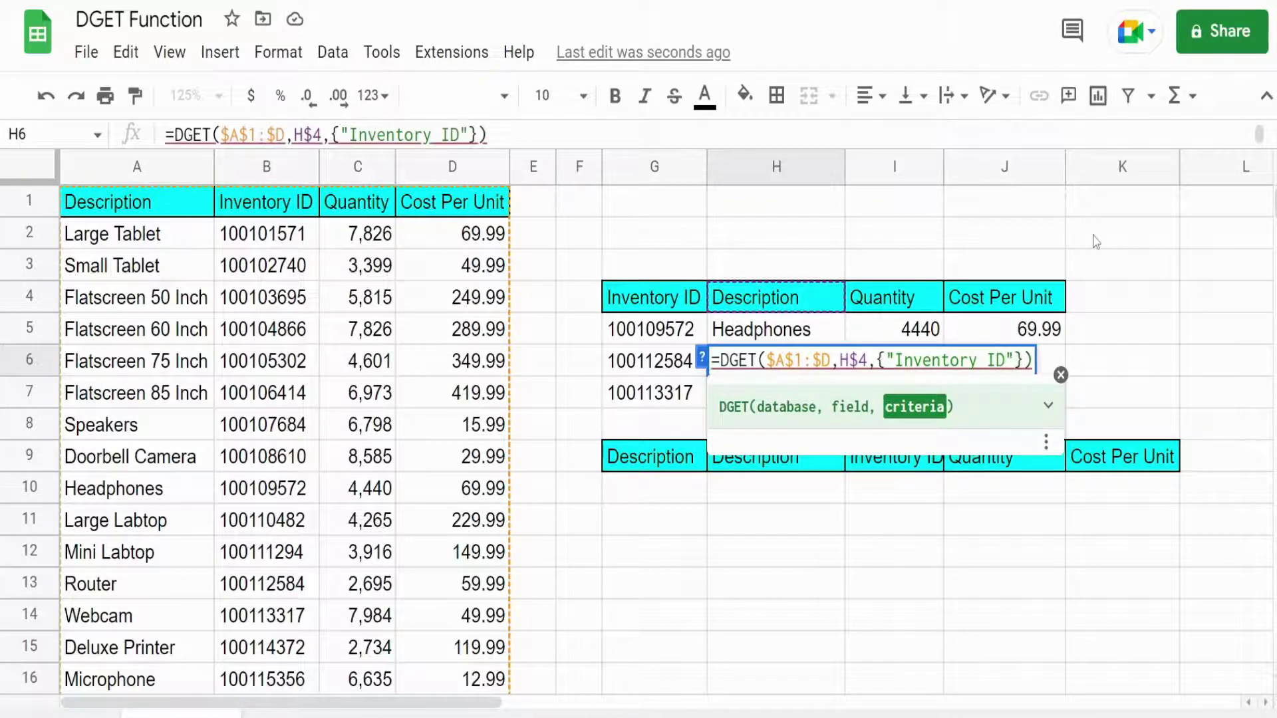
text(;)
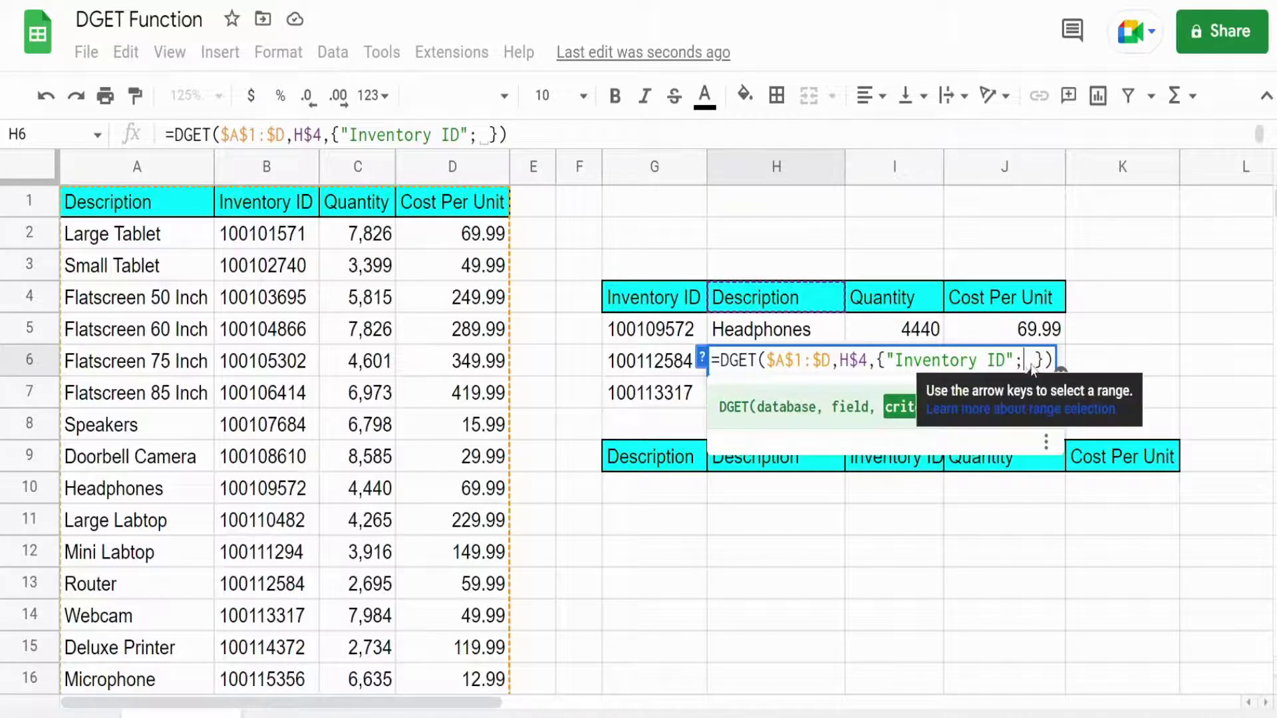
click(652, 367)
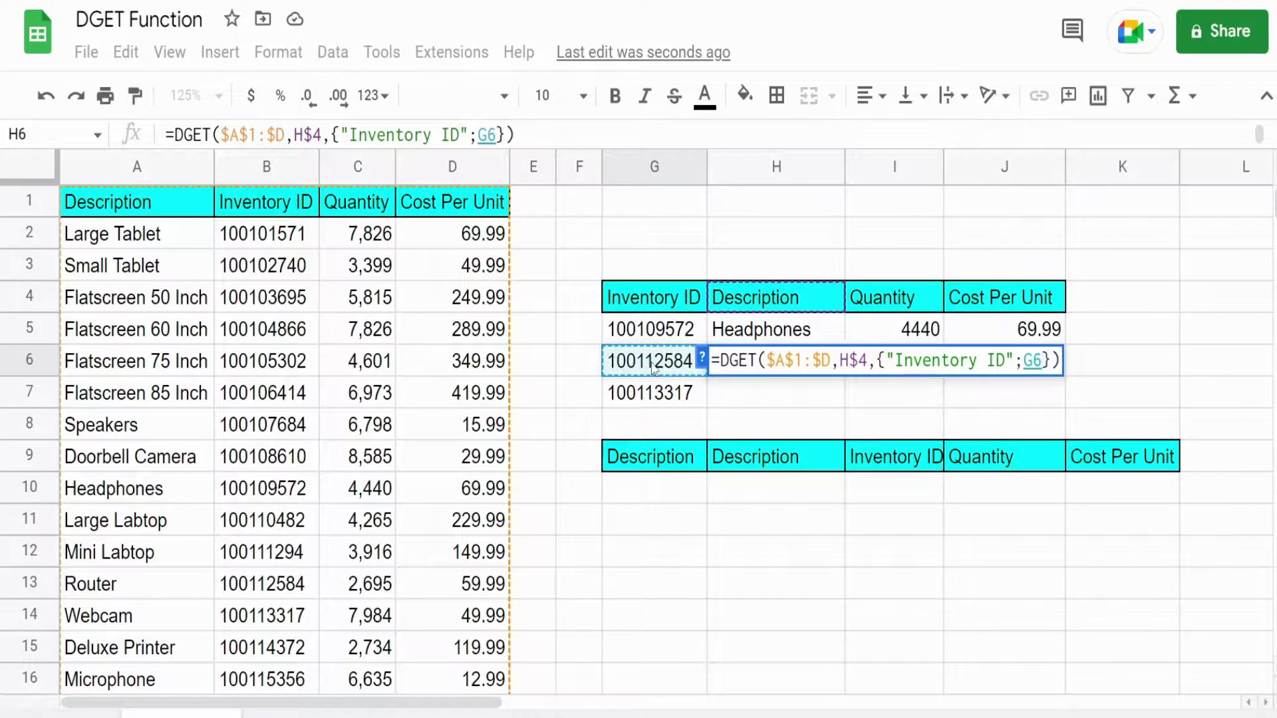
key(F4)
key(F4)
key(F4)
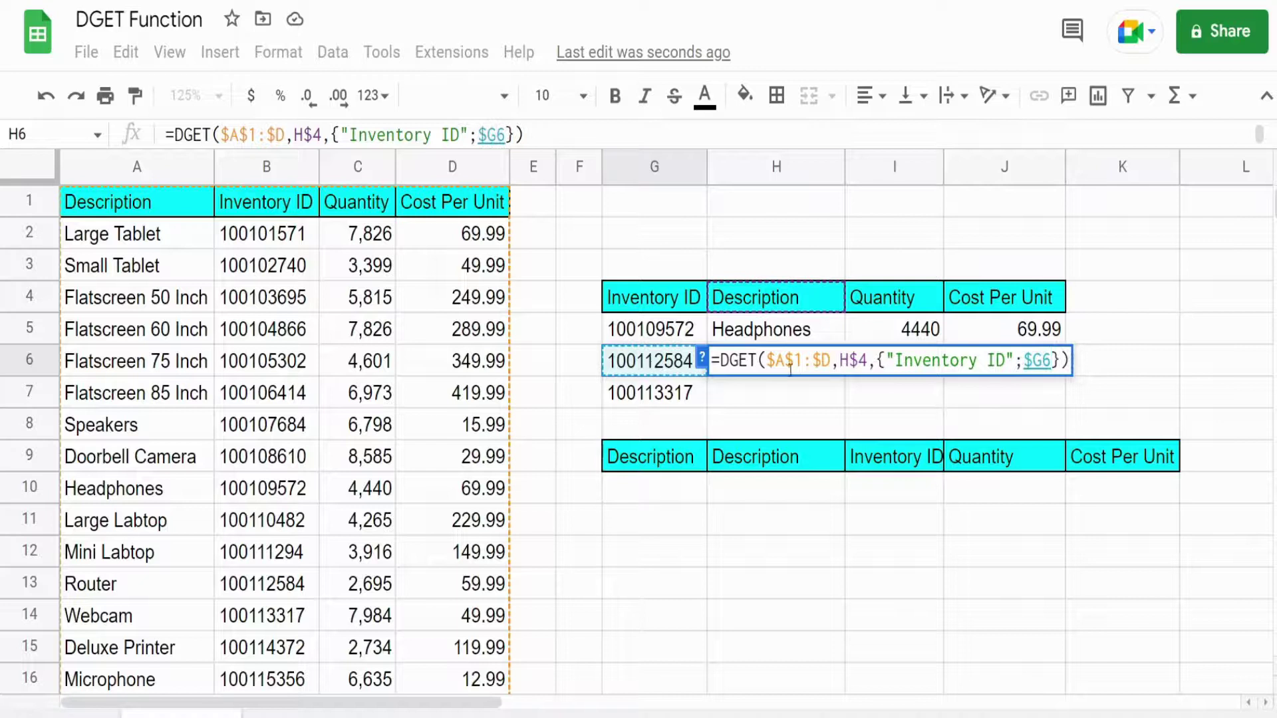
key(Return)
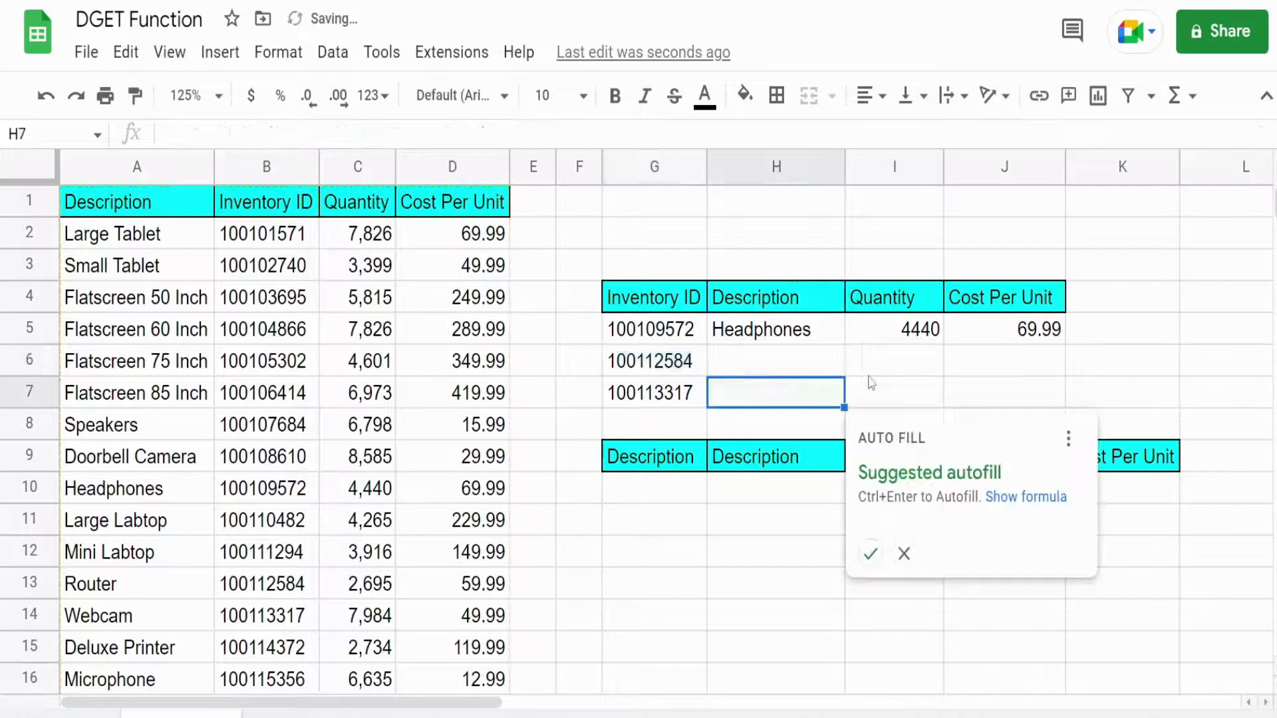
click(872, 556)
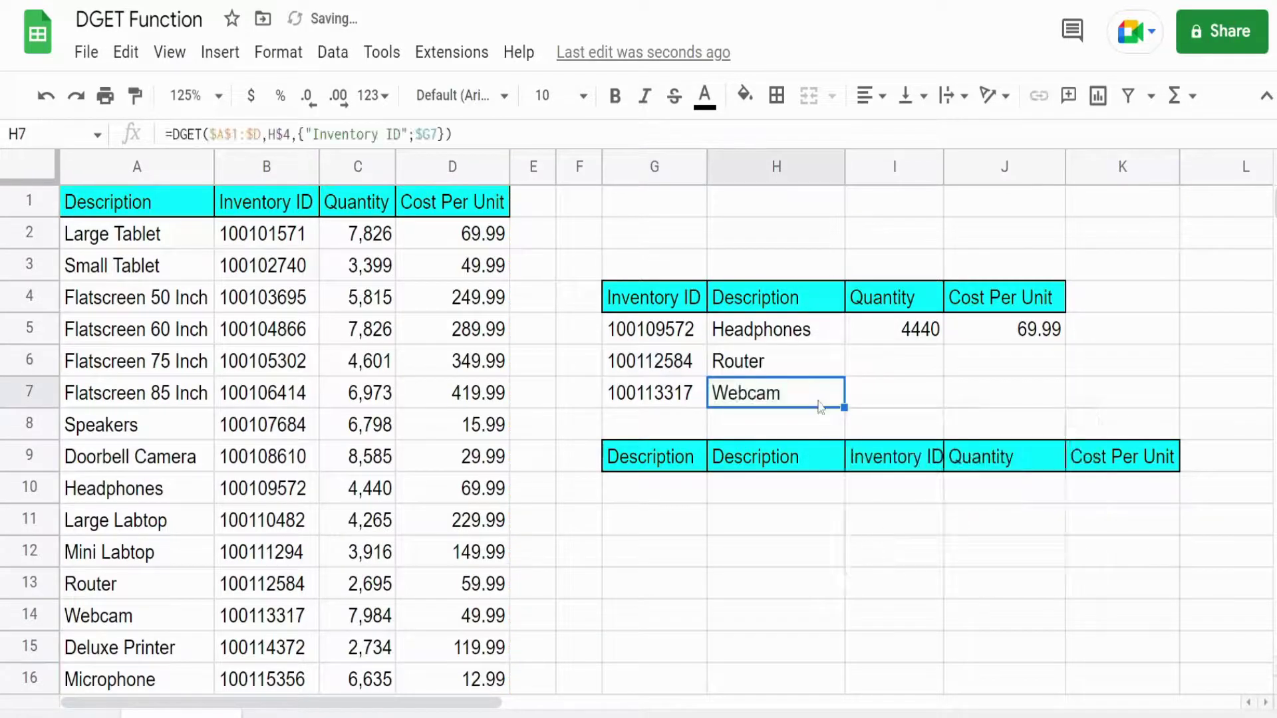
drag(806, 363, 993, 406)
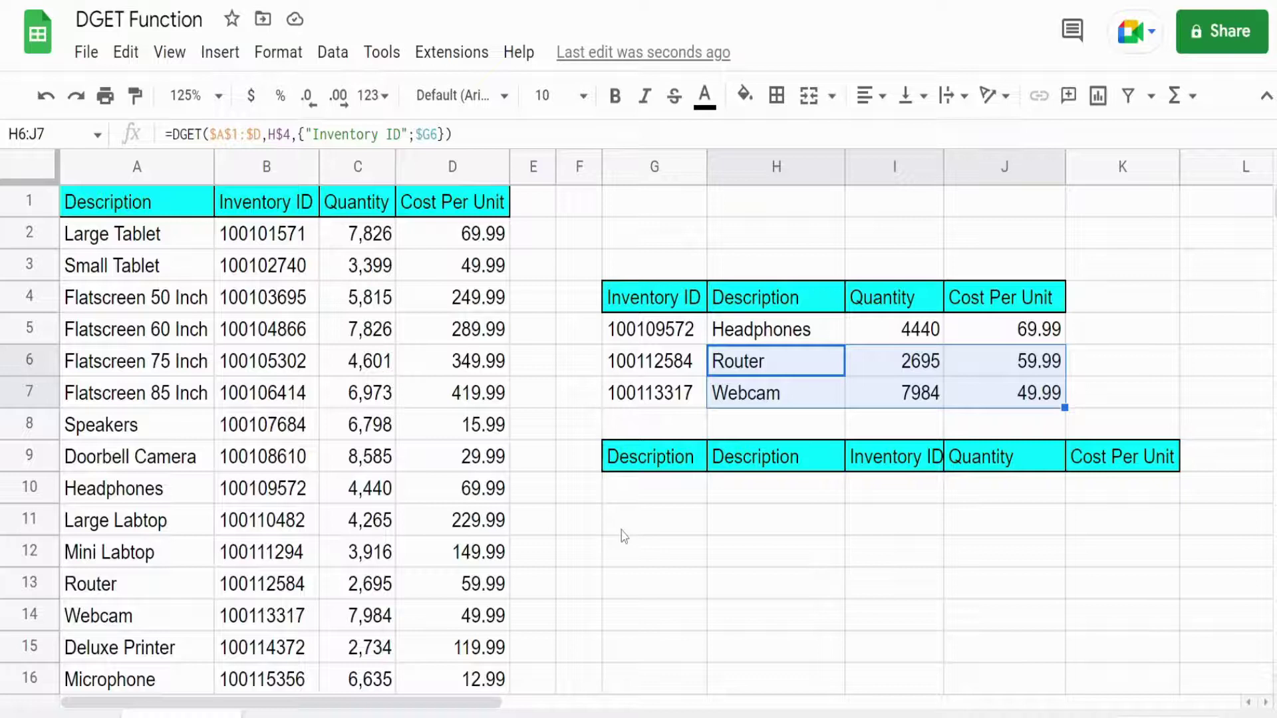
Enter the wildcard criterion *Camera in G10 to match Doorbell Camera, then start a formula in H10.
click(675, 496)
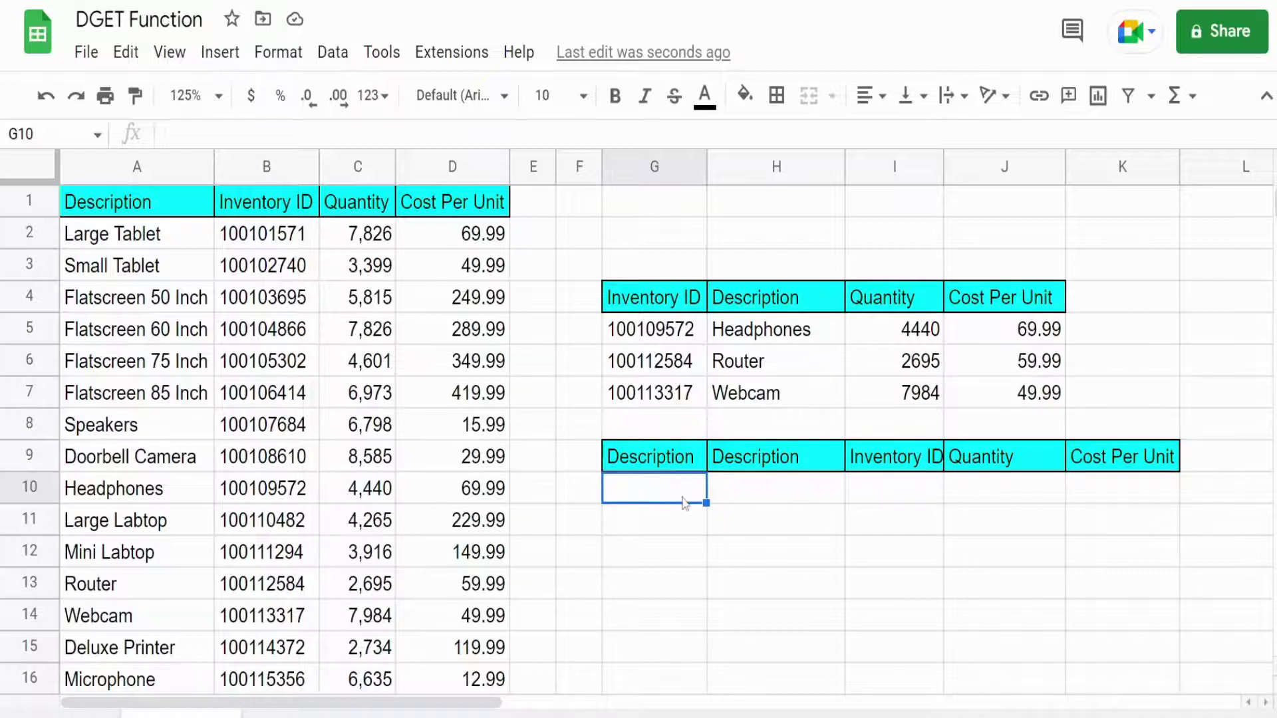
click(141, 465)
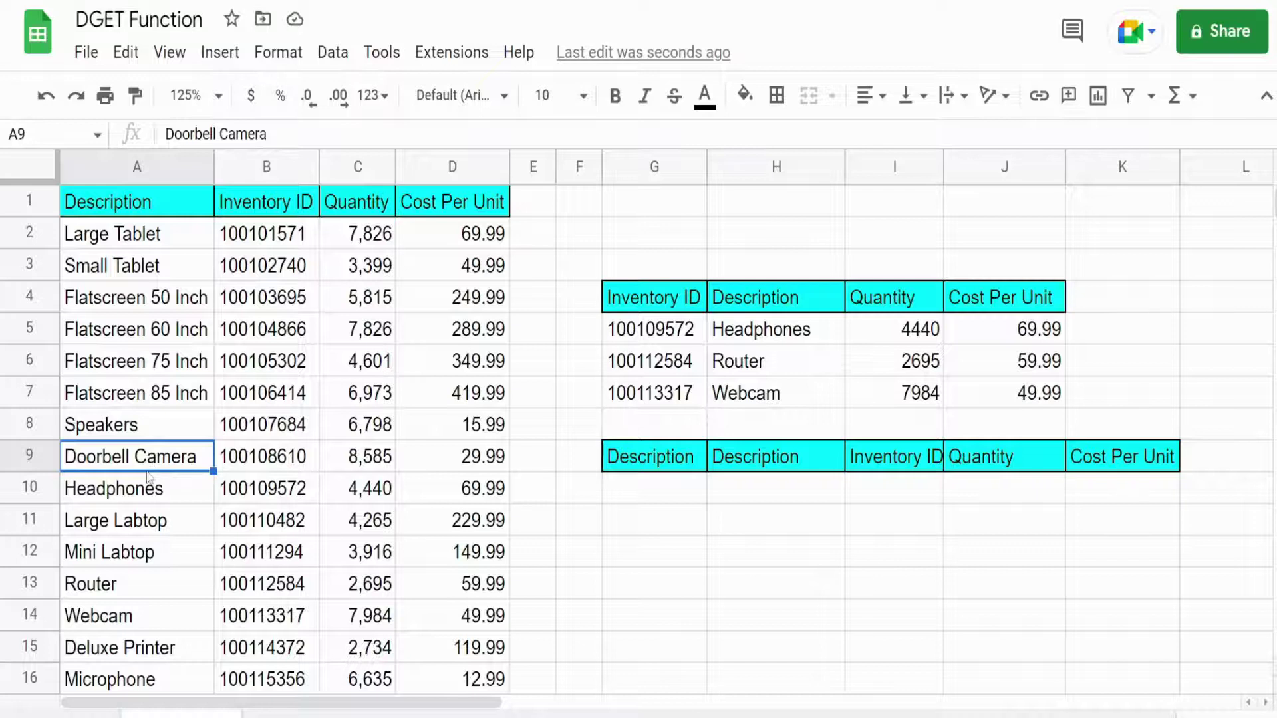
double_click(622, 498)
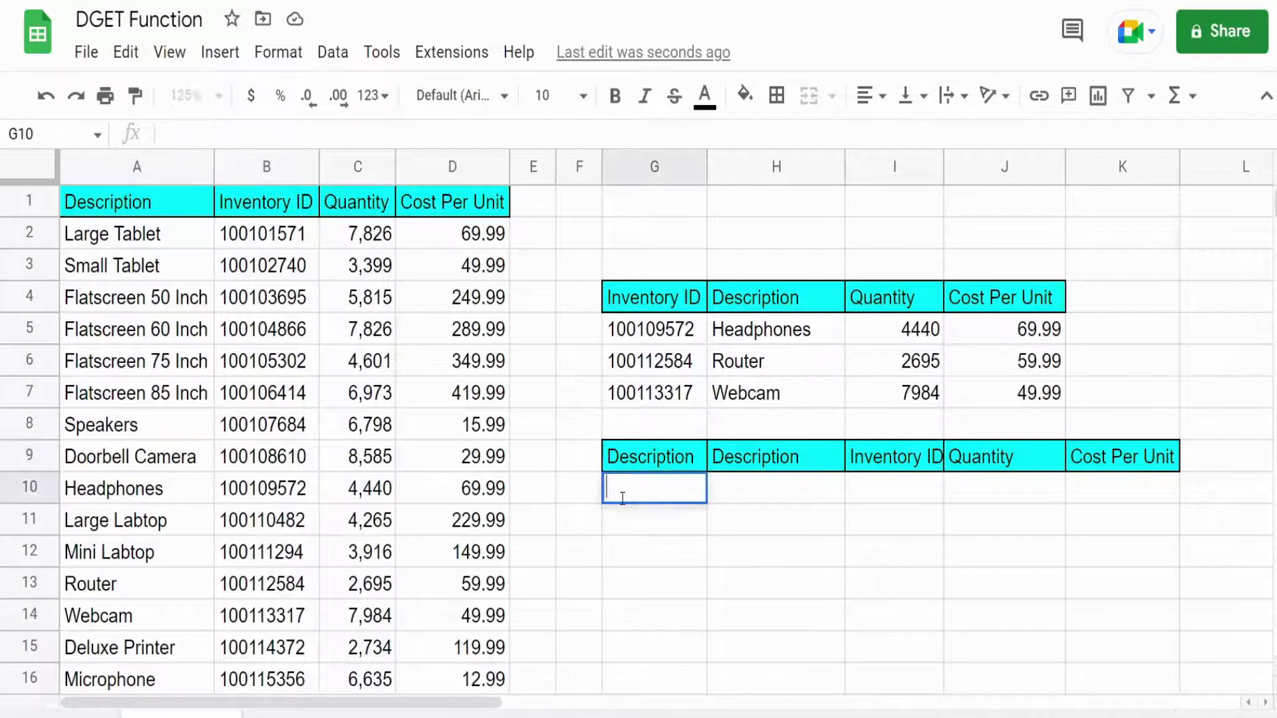
text(*Camera)
key(Tab)
text(=)
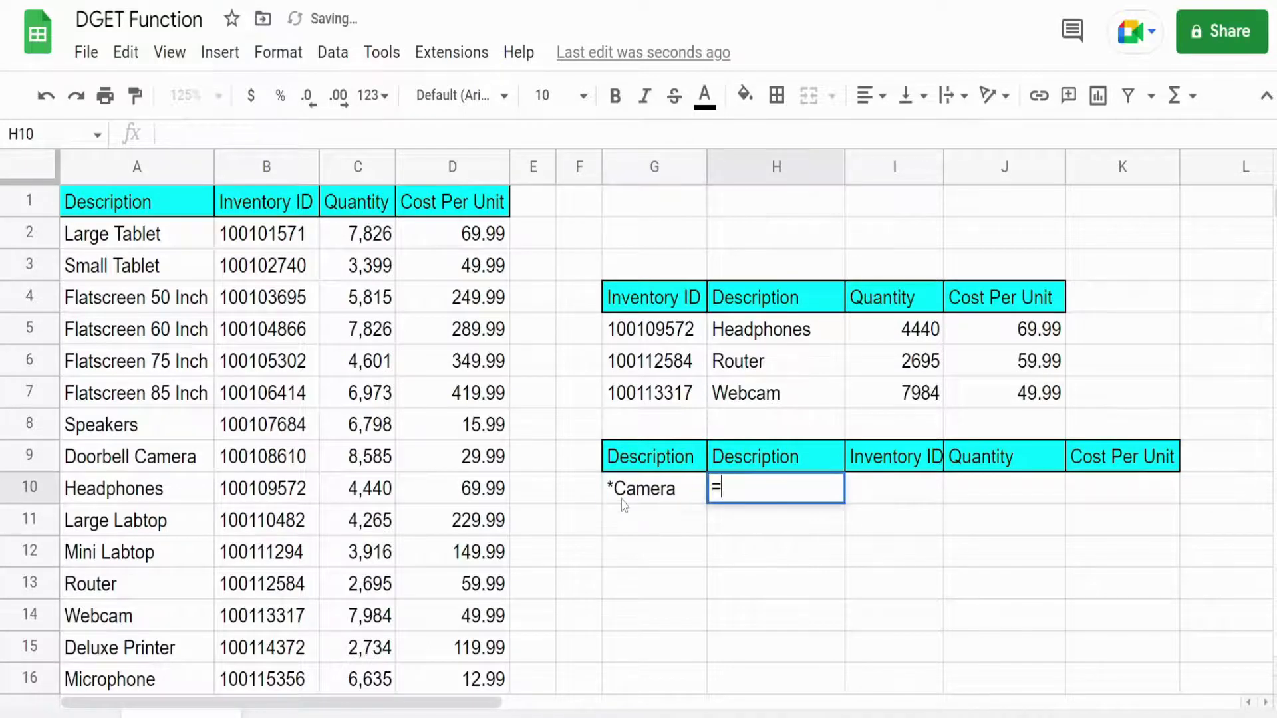
text(De)
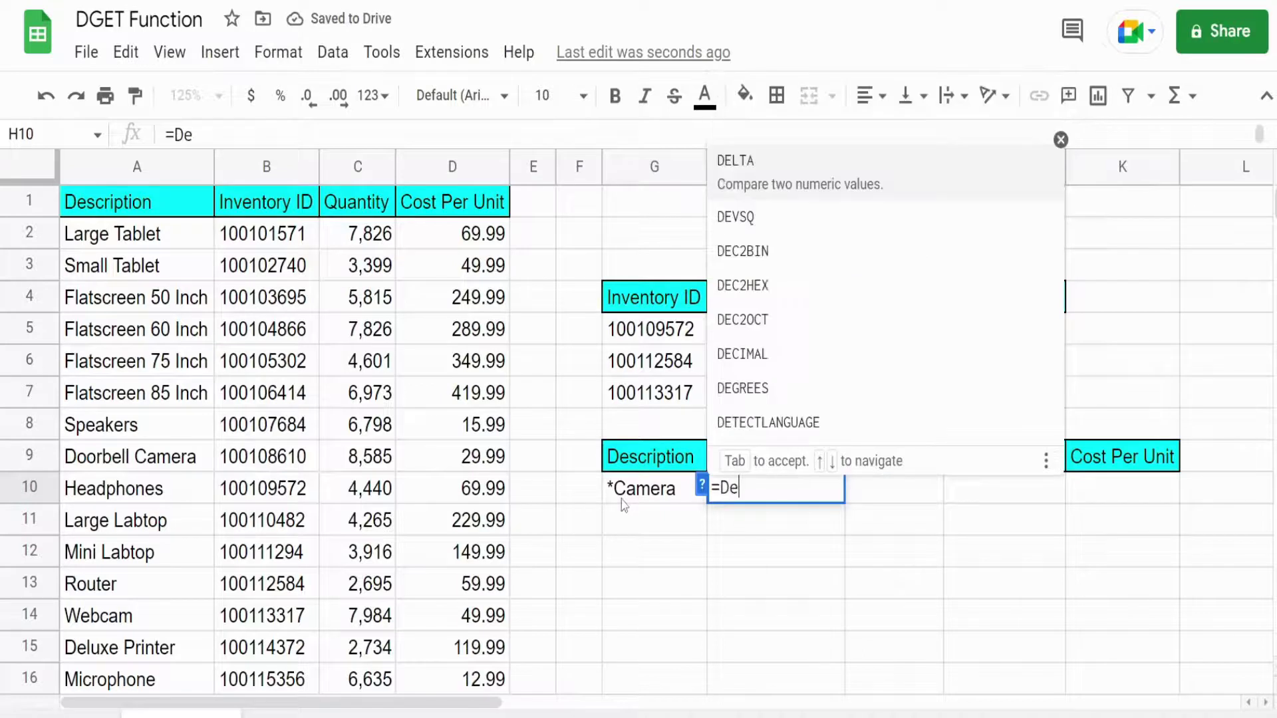
Start H10's DGET with the absolute database range $A$1:$D$16.
key(BackSpace)
text(g)
key(Tab)
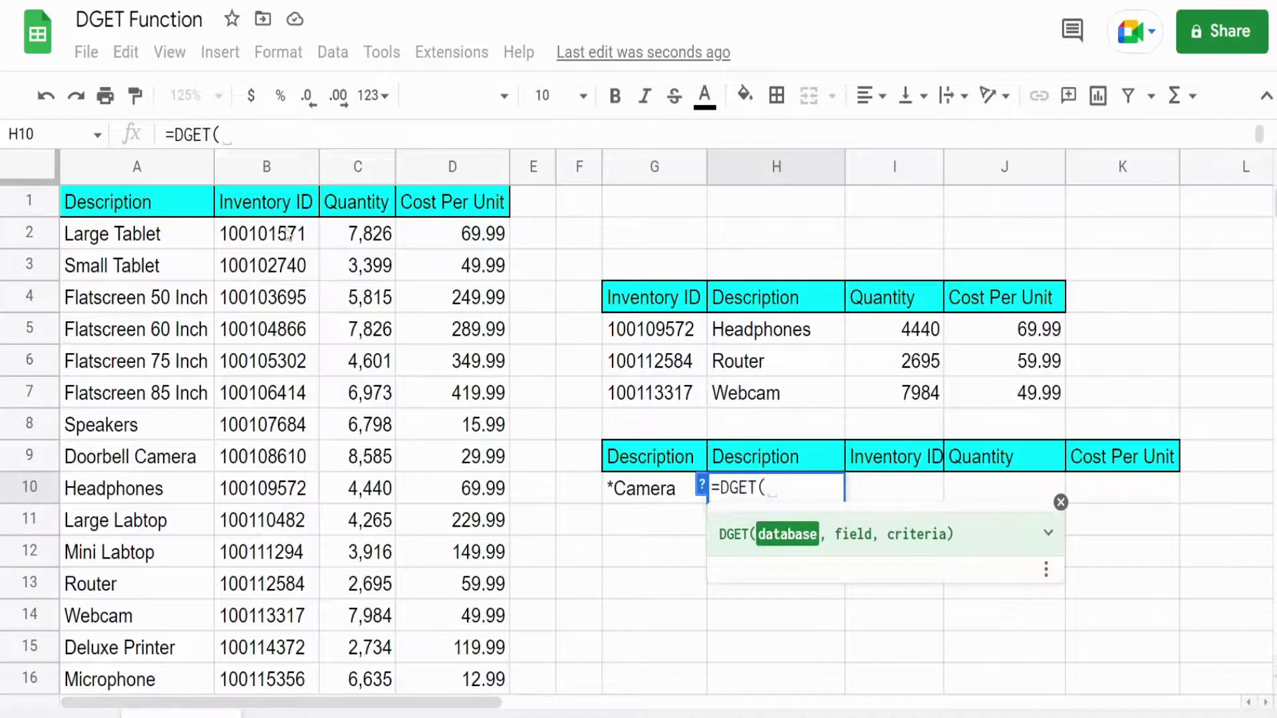
click(145, 202)
key(ctrl+shift+Right)
key(ctrl+shift+Down)
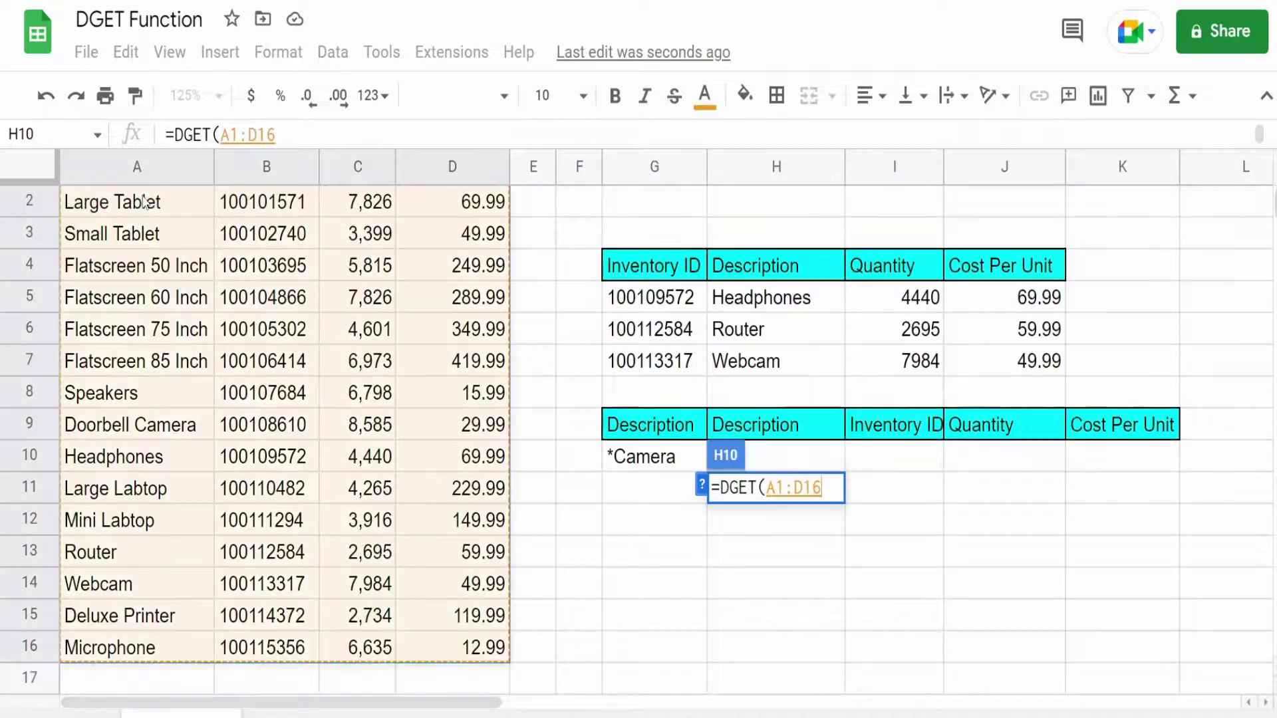
key(F4)
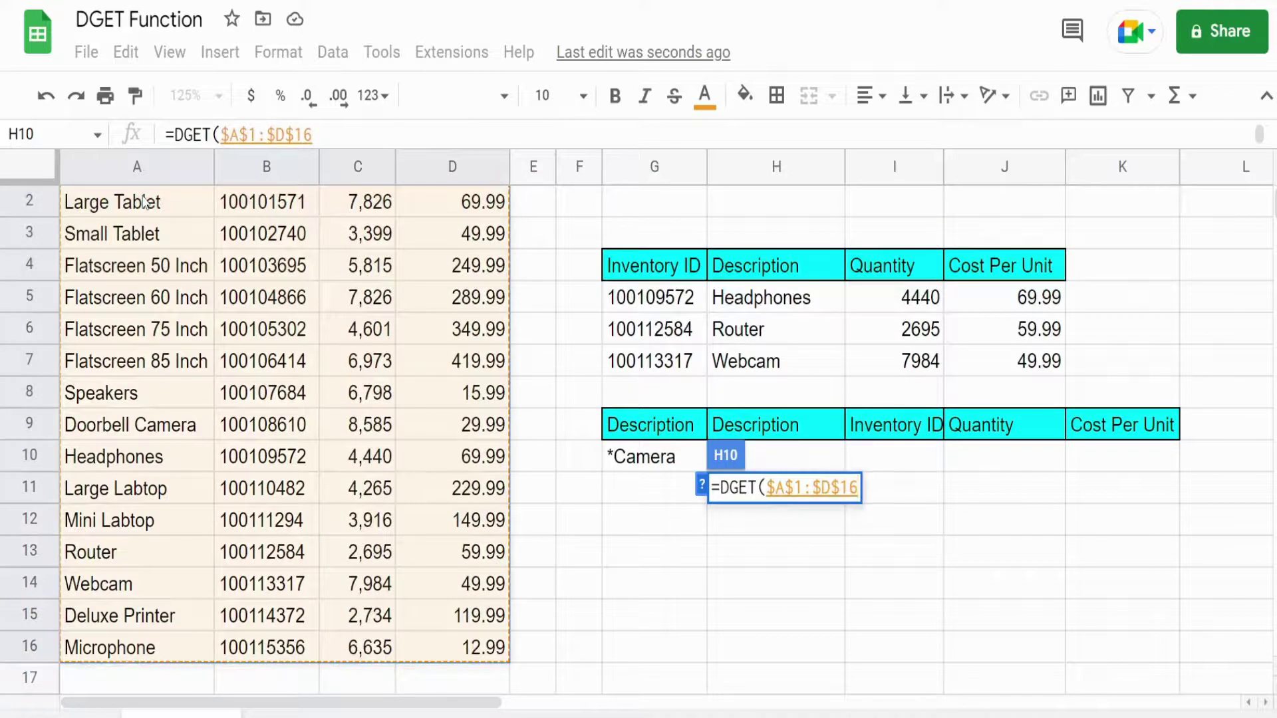
text(,)
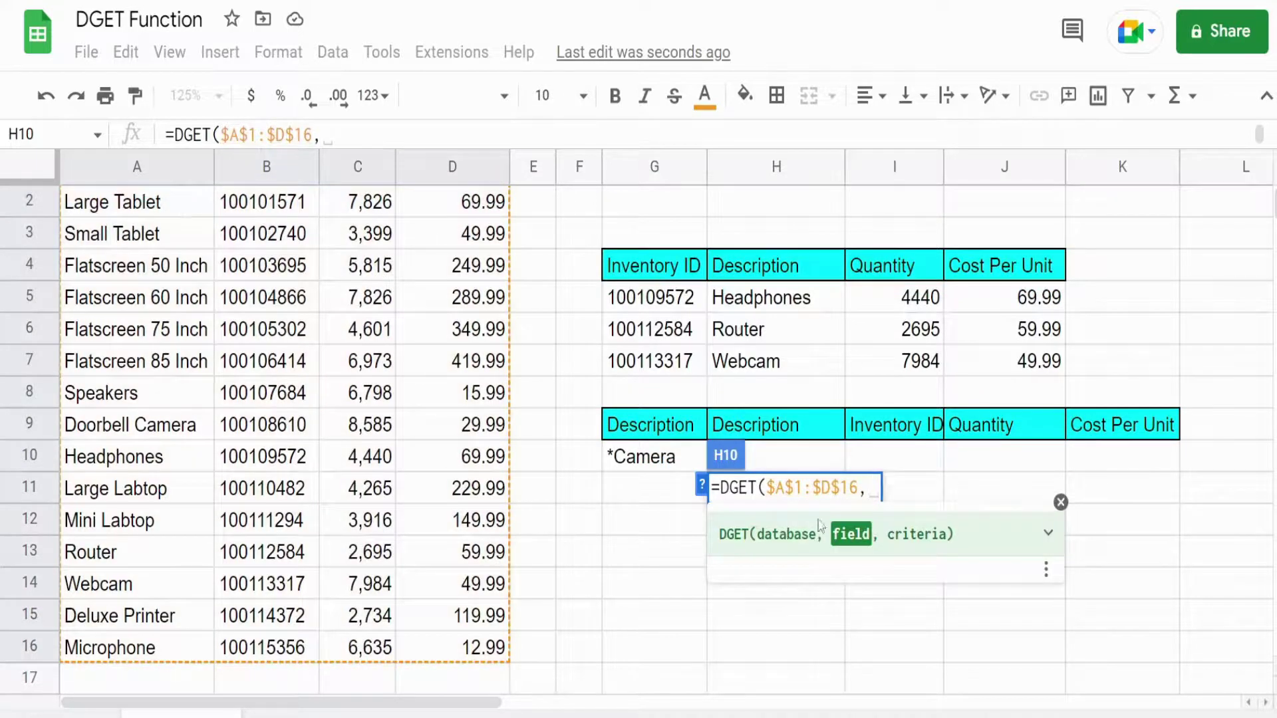
Finish it with field H$9 and criteria $G$9:$G$10 so it returns Doorbell Camera.
click(774, 429)
key(F4)
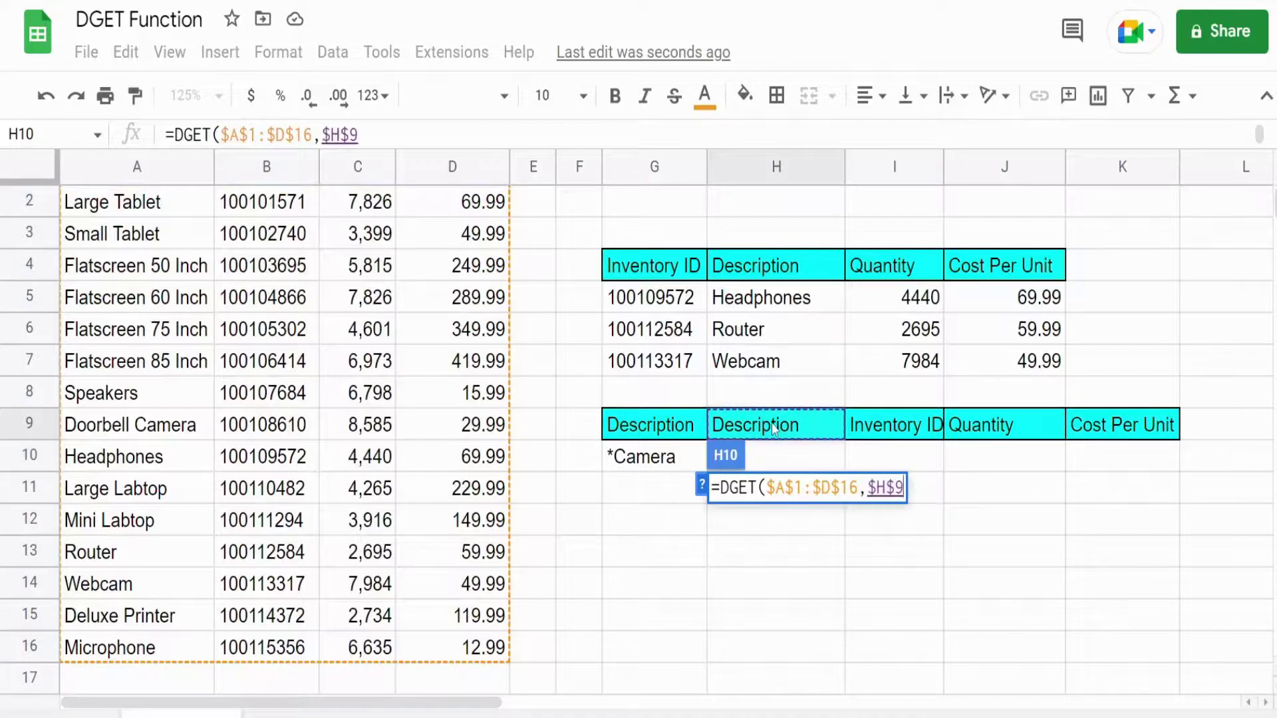
key(F4)
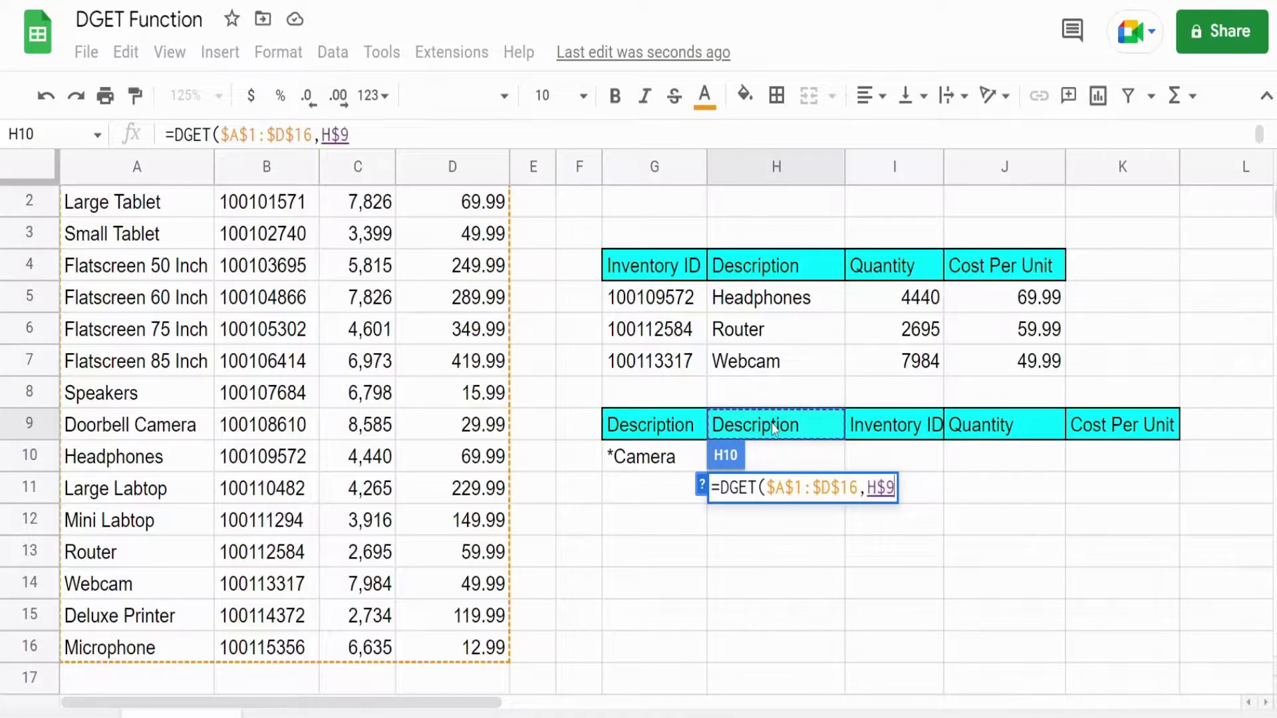
text(,)
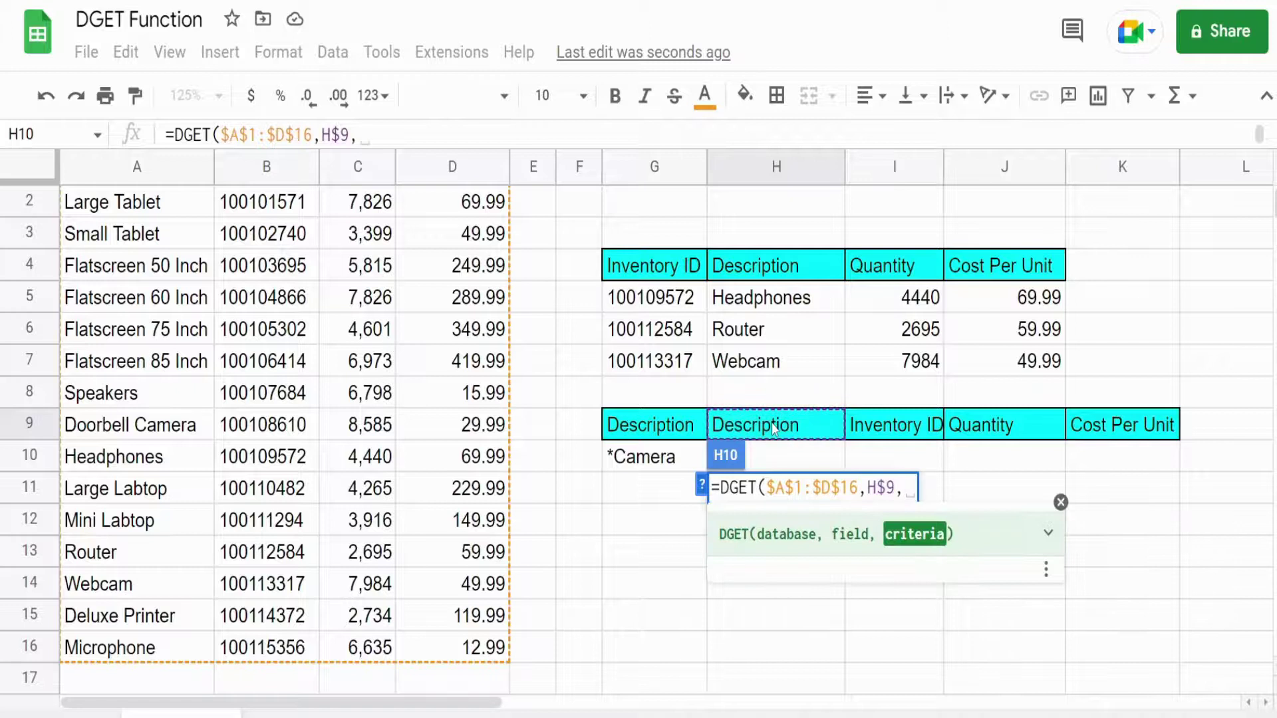
click(658, 429)
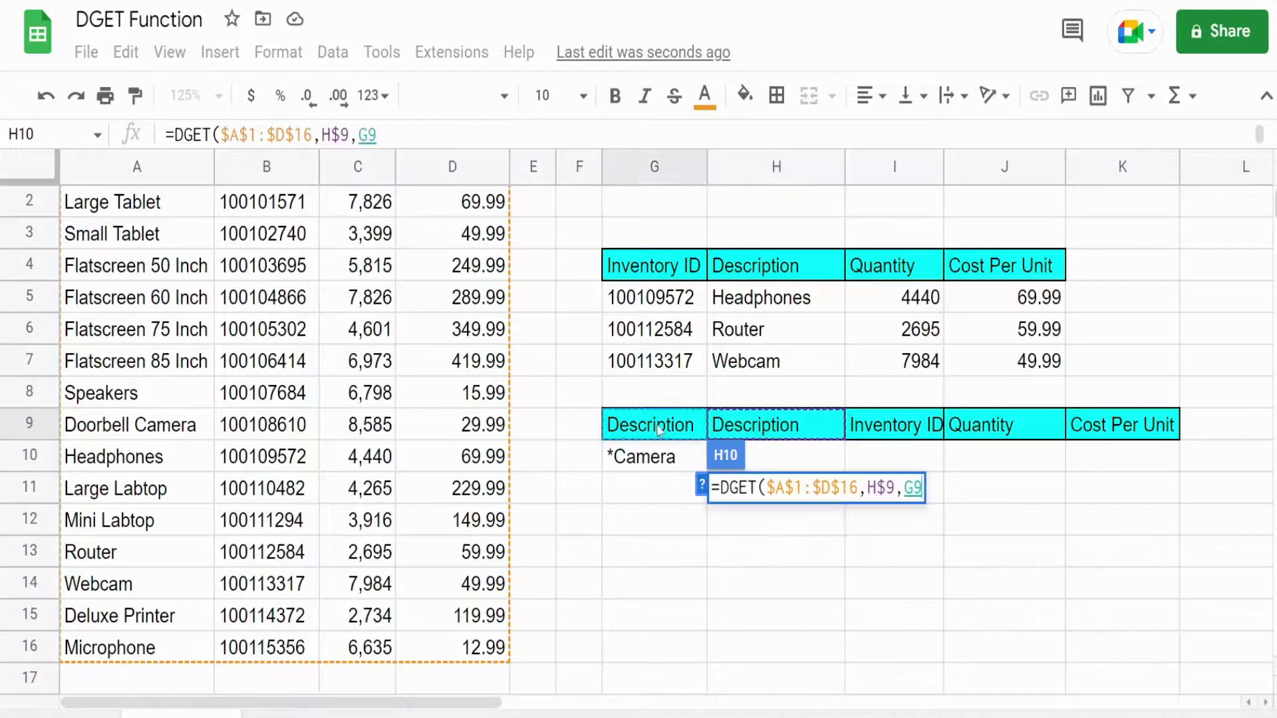
drag(659, 429, 663, 468)
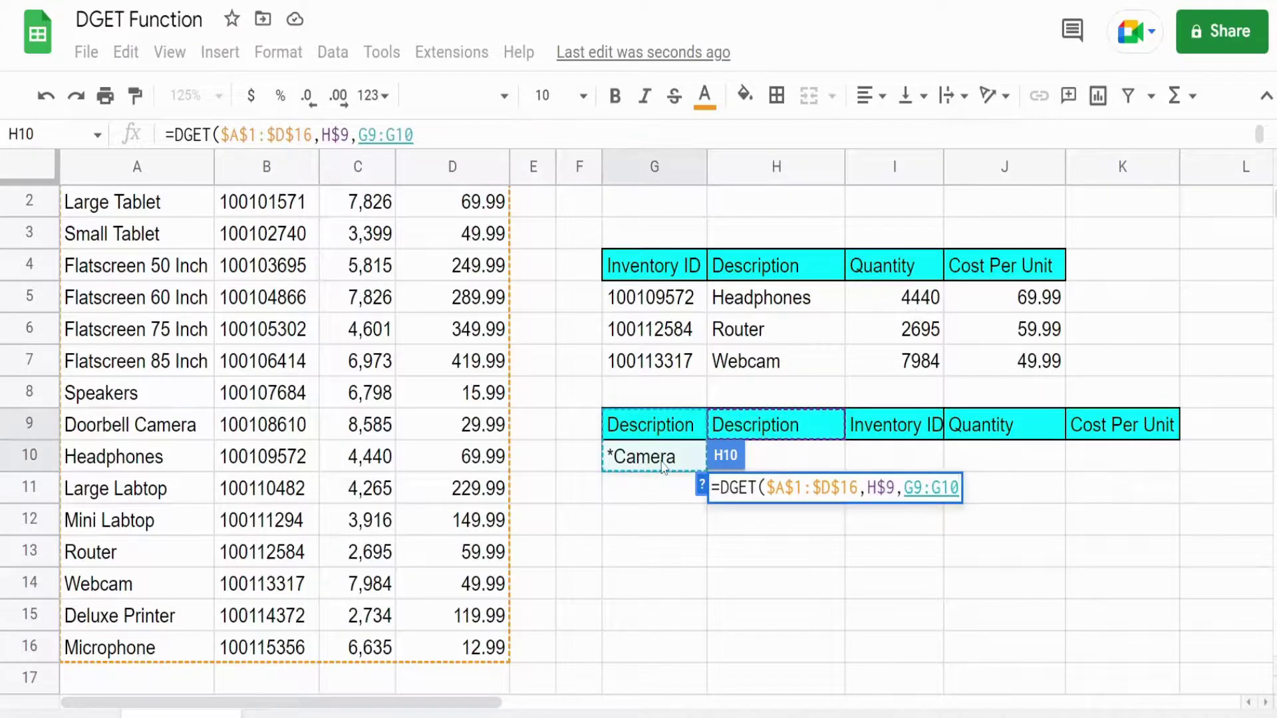
key(F4)
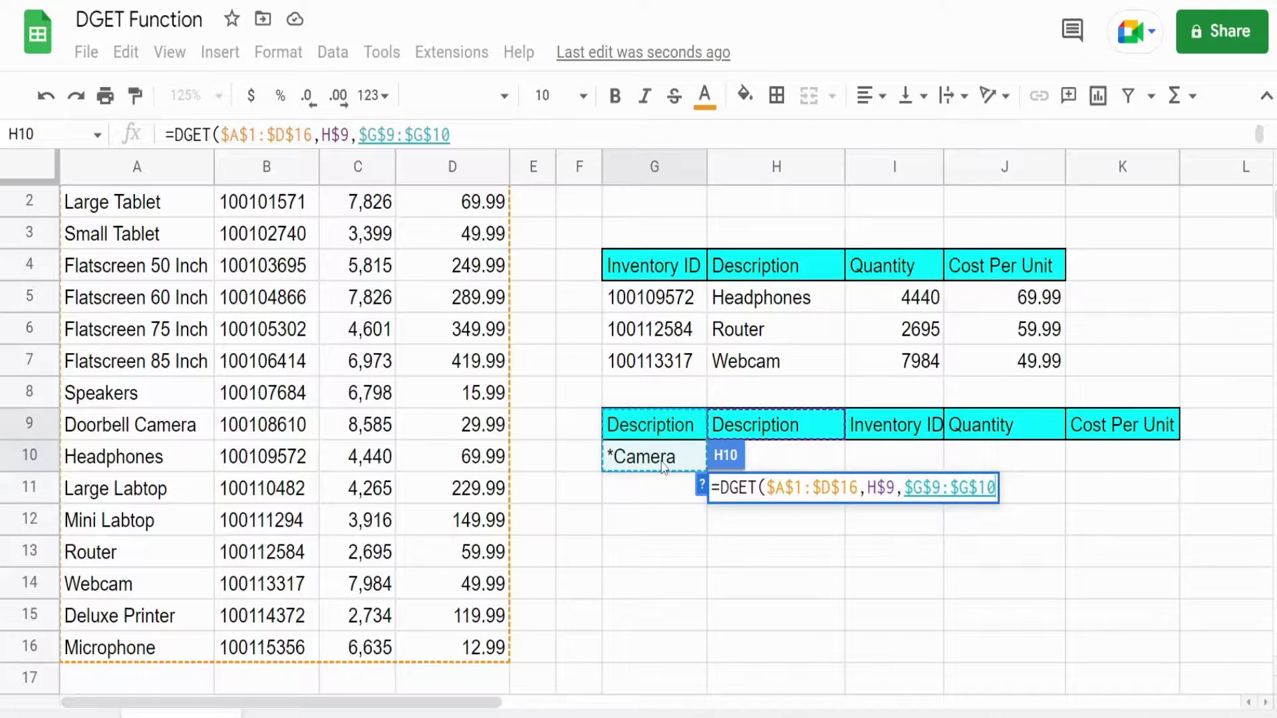
text())
key(Return)
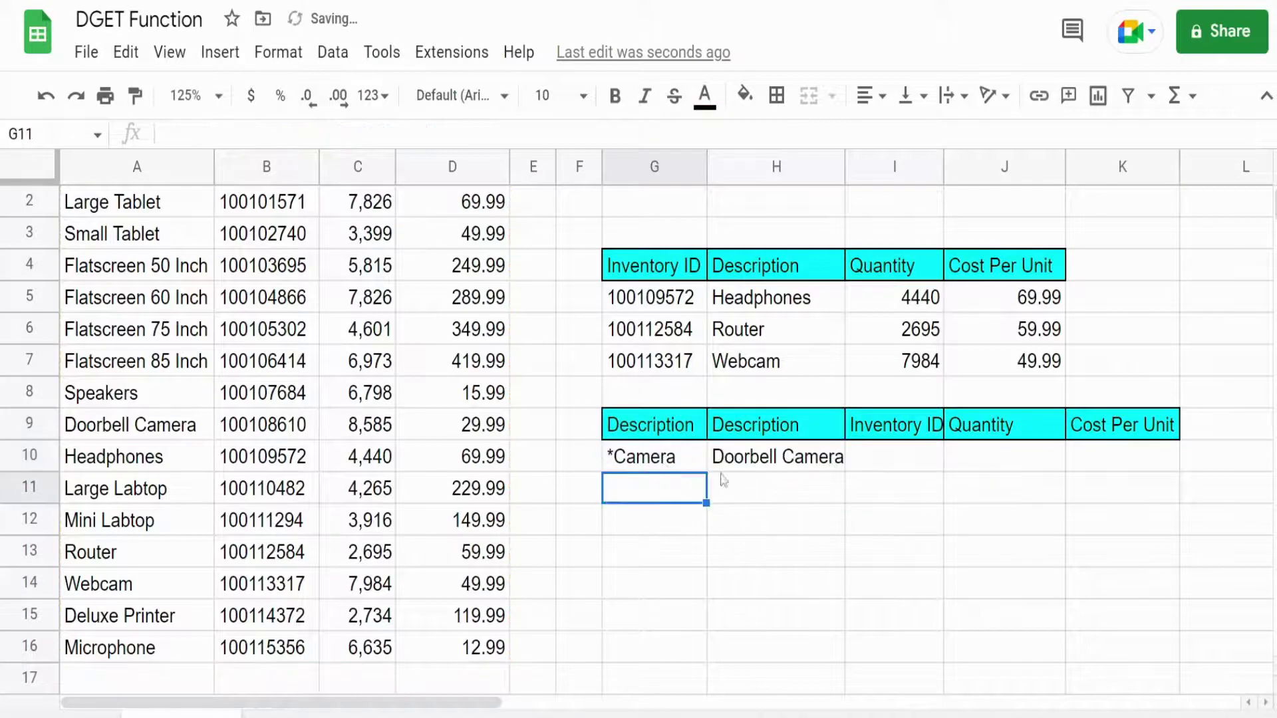
Fill H10's formula across to K10, returning 100108610, 8585 and 29.99.
click(750, 465)
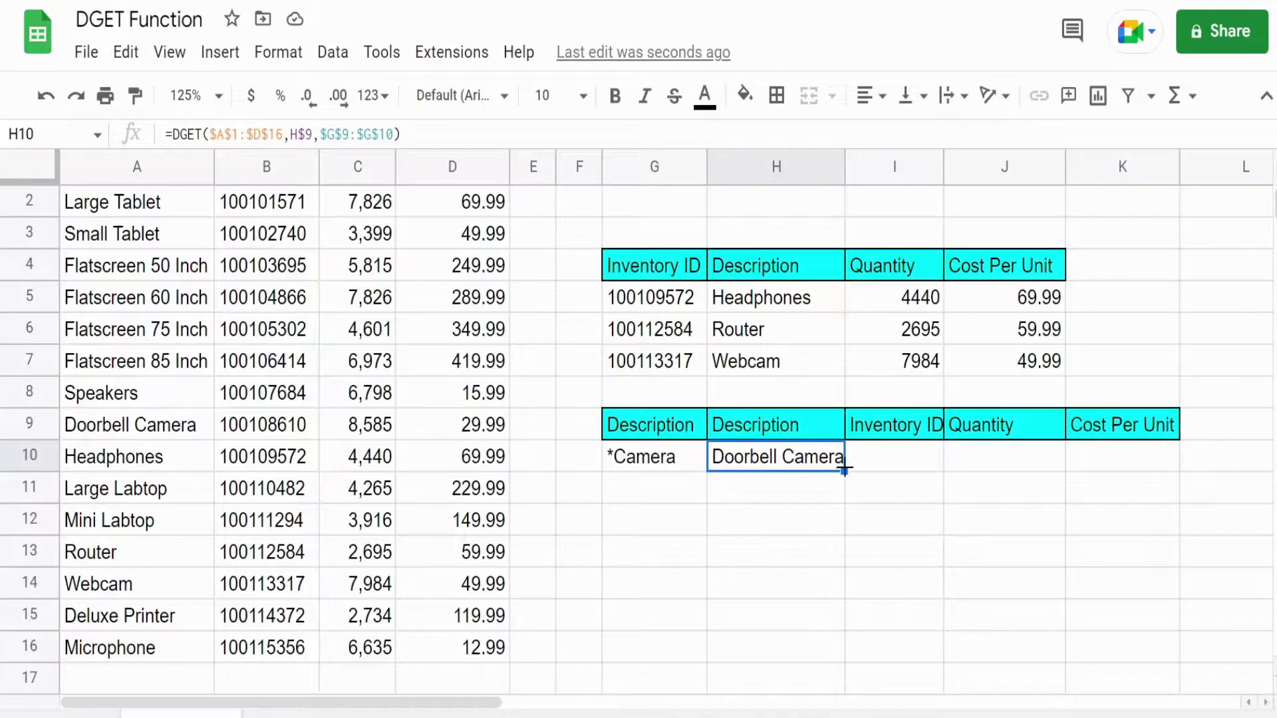
drag(843, 470, 1137, 466)
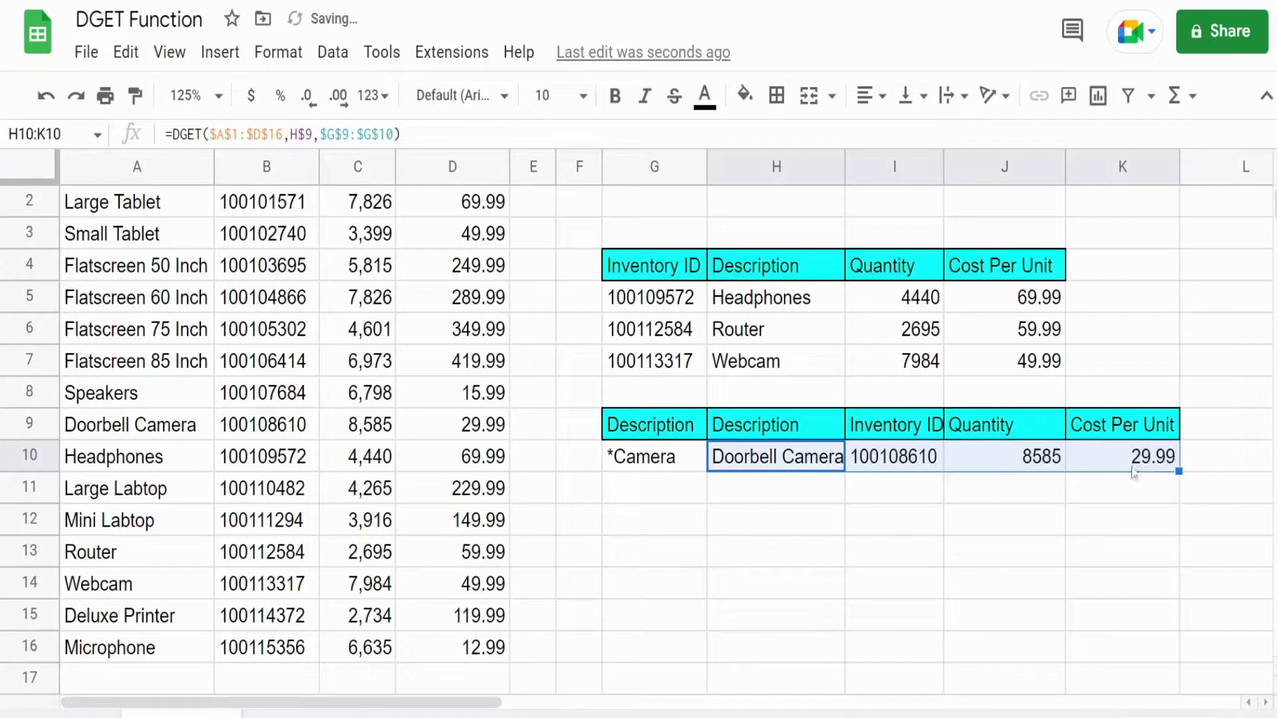
click(644, 464)
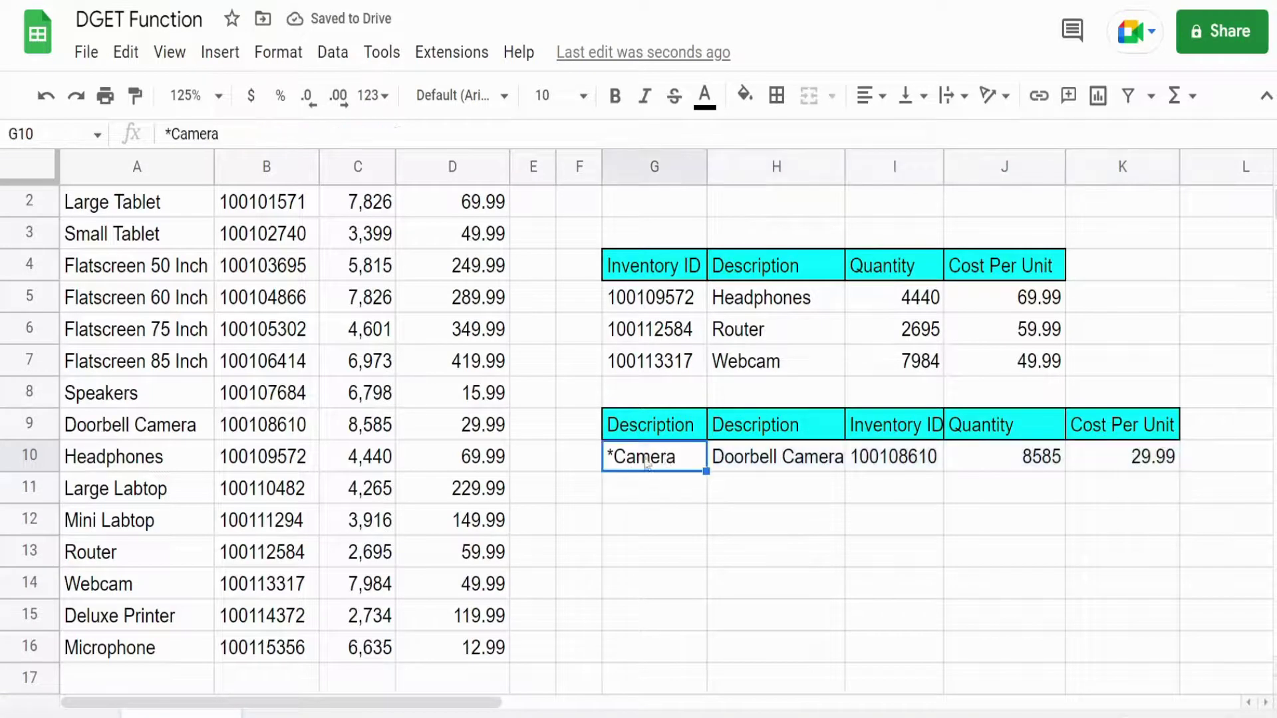
click(761, 470)
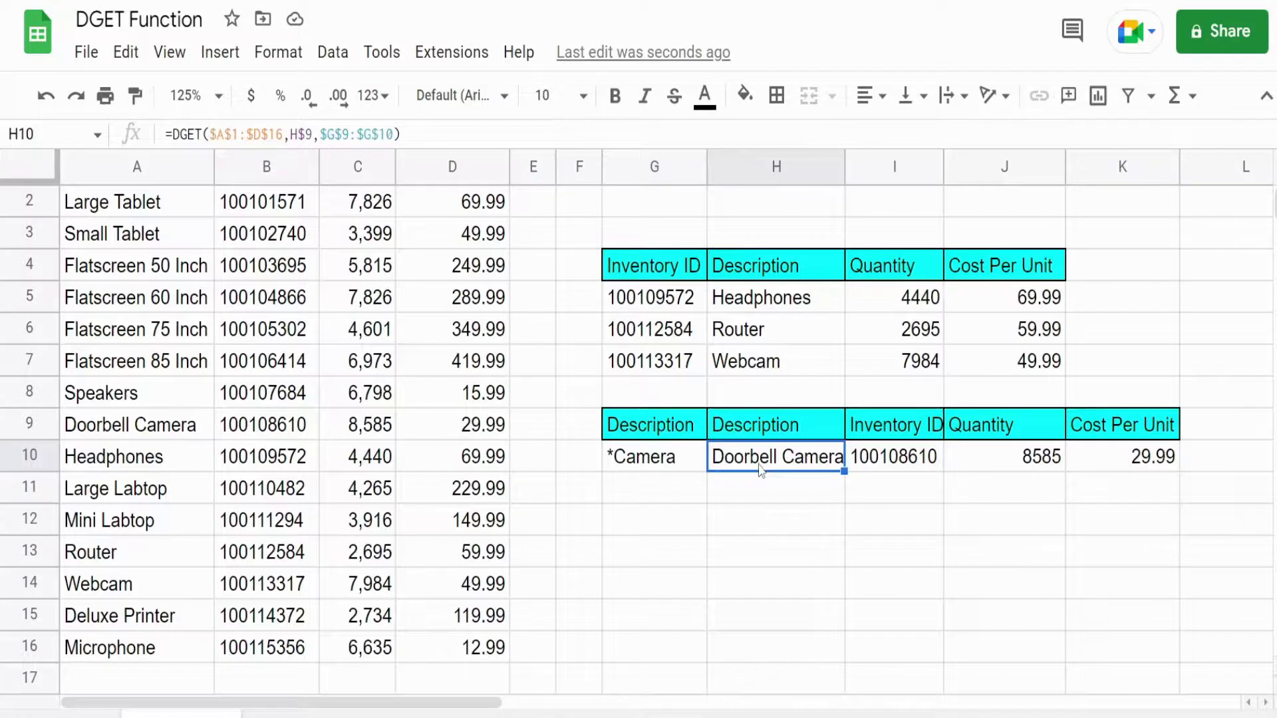
click(654, 468)
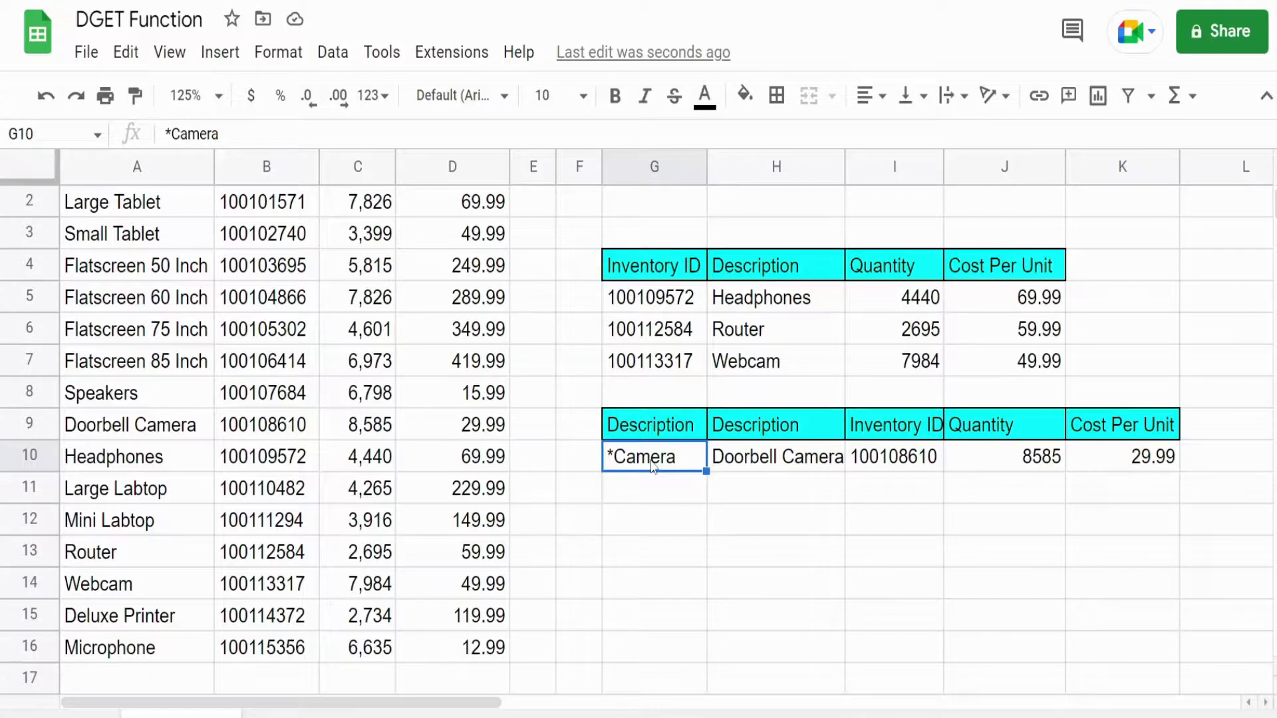
Change the G10 criterion to Deluxe so the row returns Deluxe Printer, 100114372, 2734 and 119.99.
text(Del)
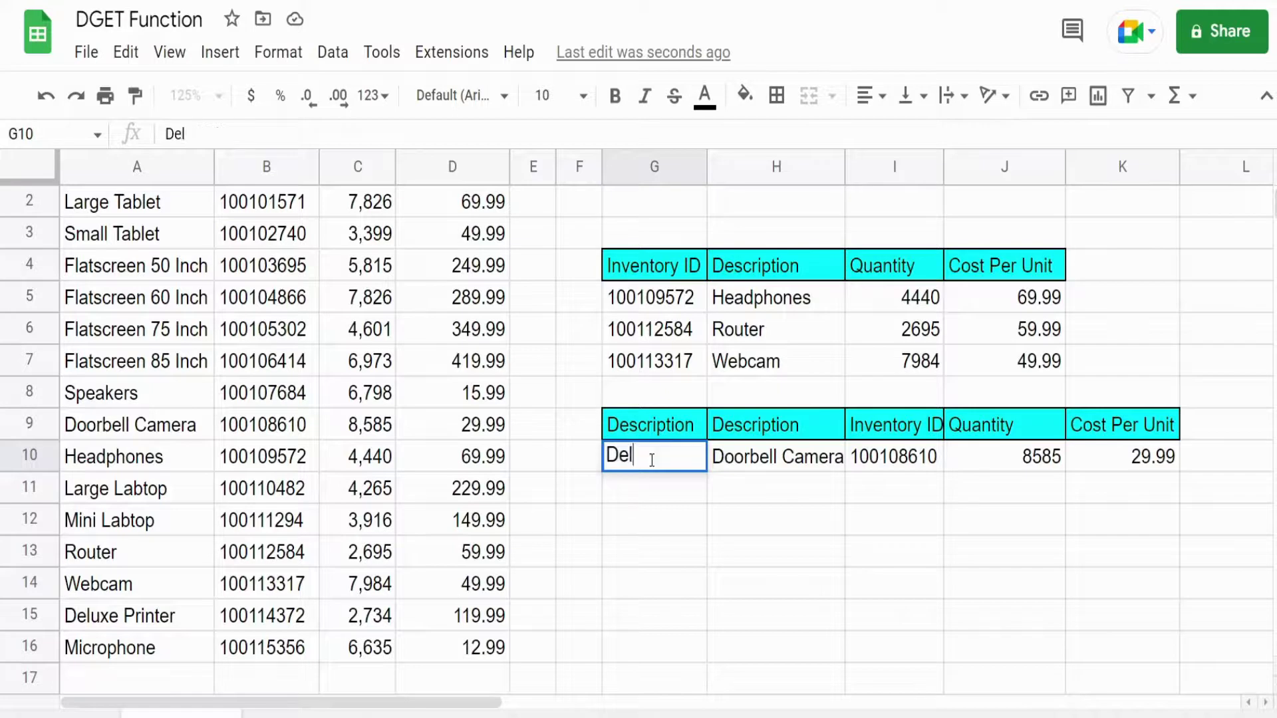
text(uxe)
key(Return)
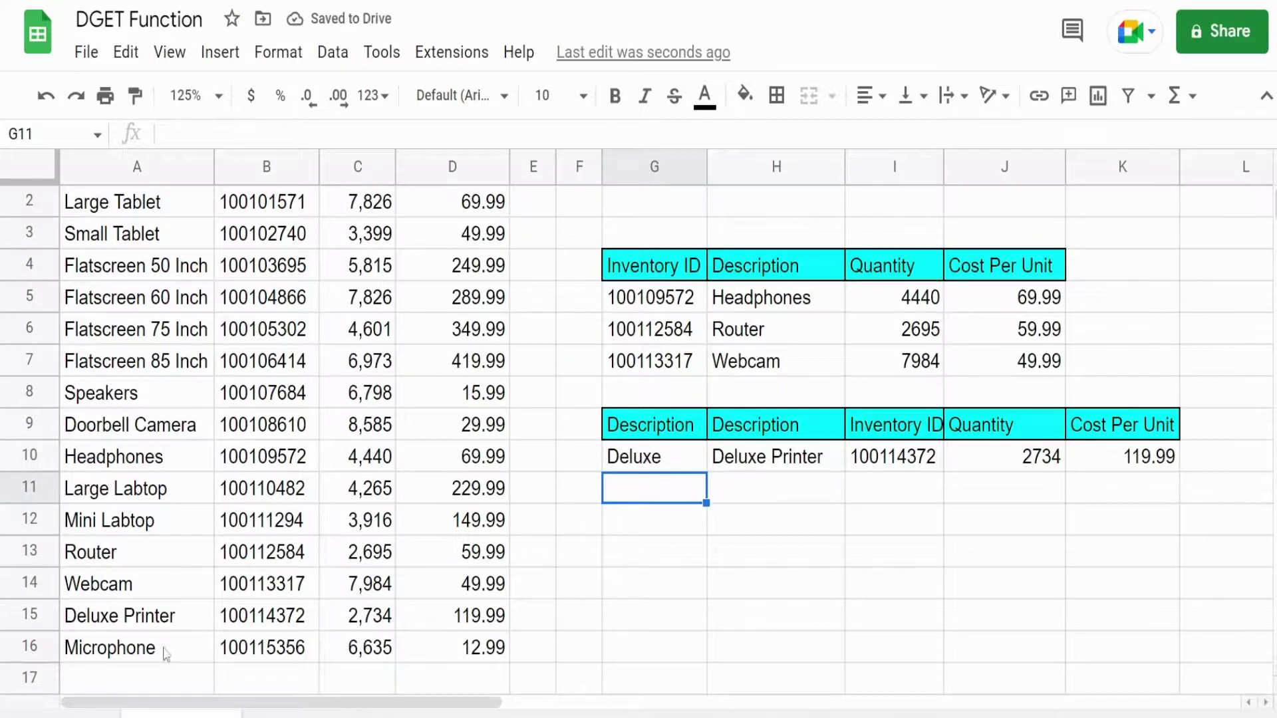
click(157, 619)
drag(157, 619, 452, 619)
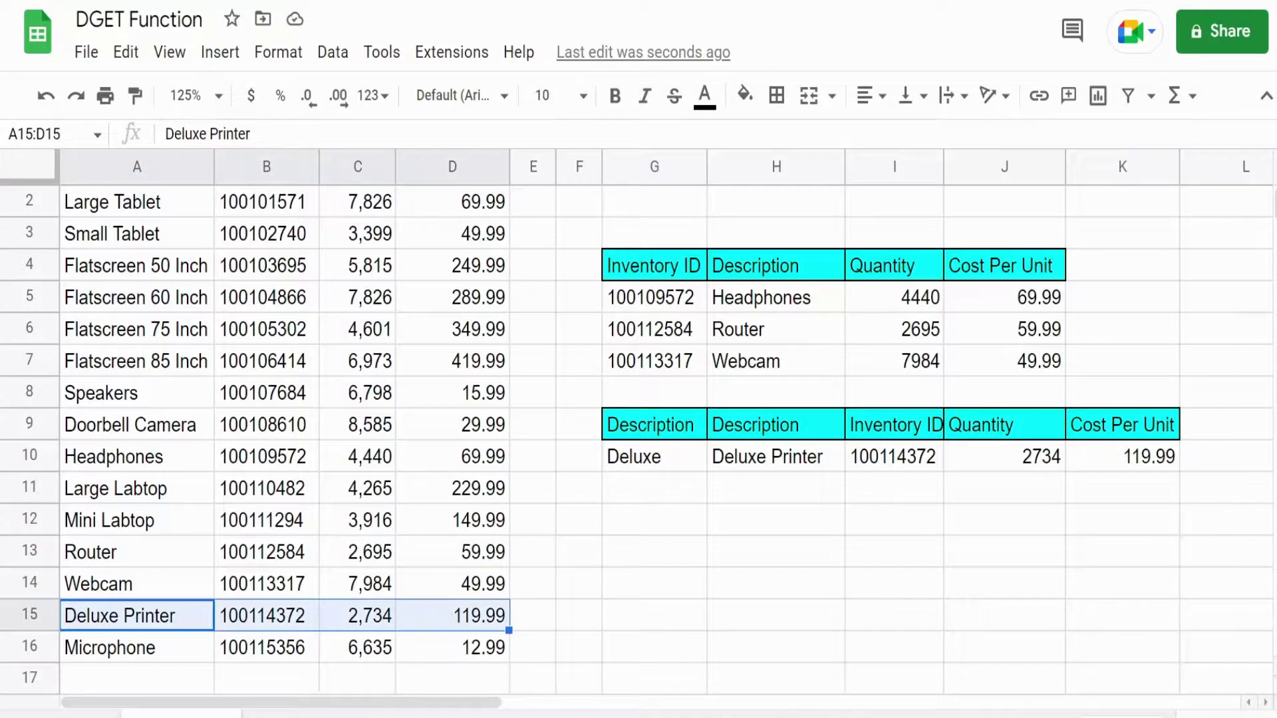
click(1132, 625)
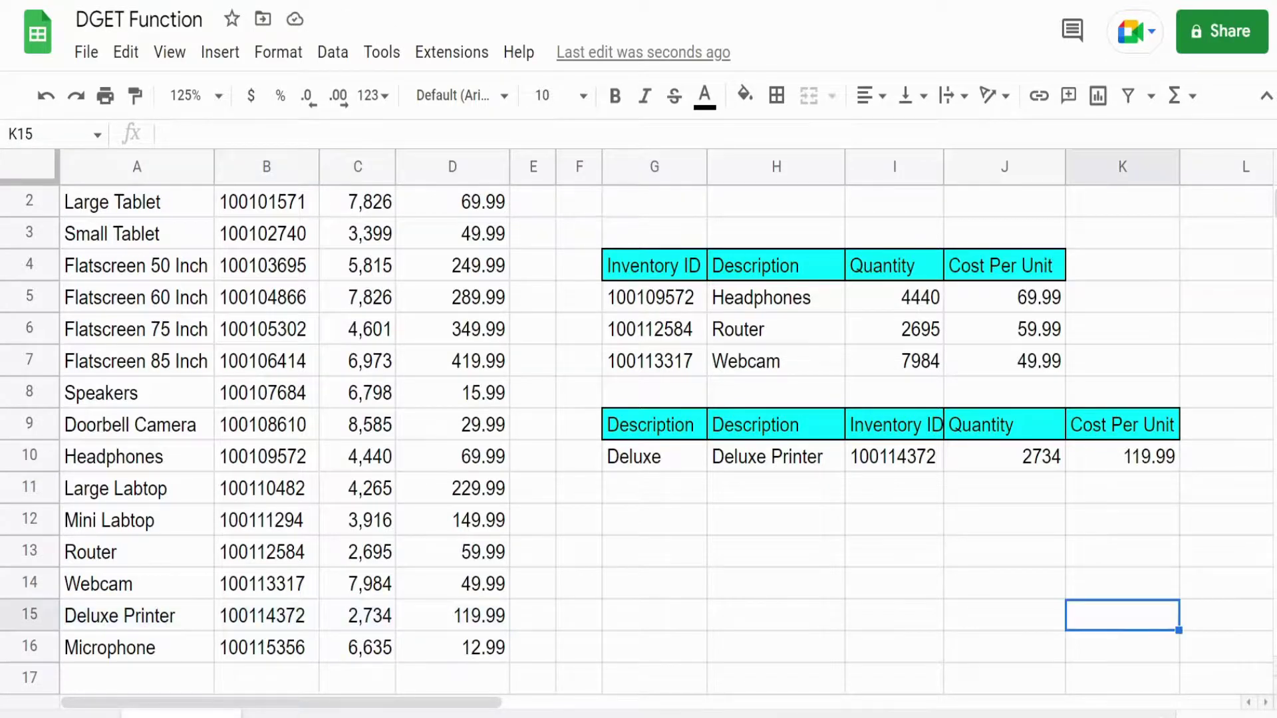
scroll(1004, 583, up, 1)
click(1004, 583)
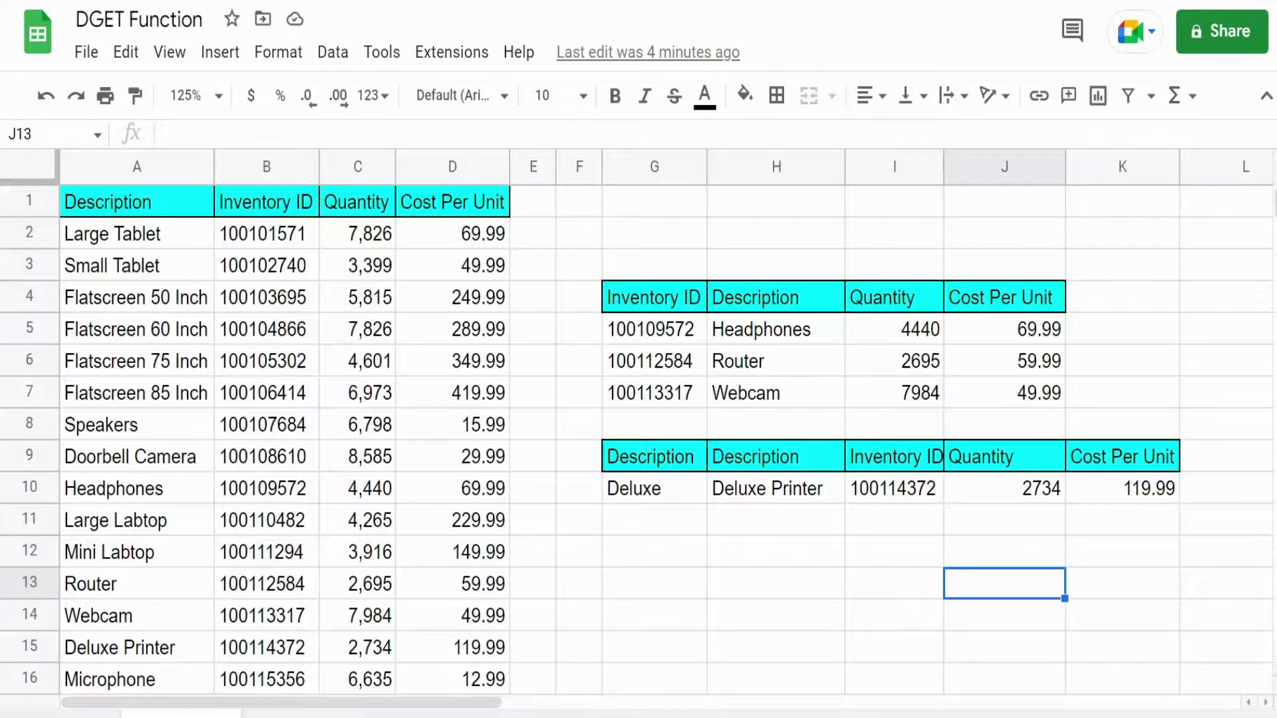
click(302, 715)
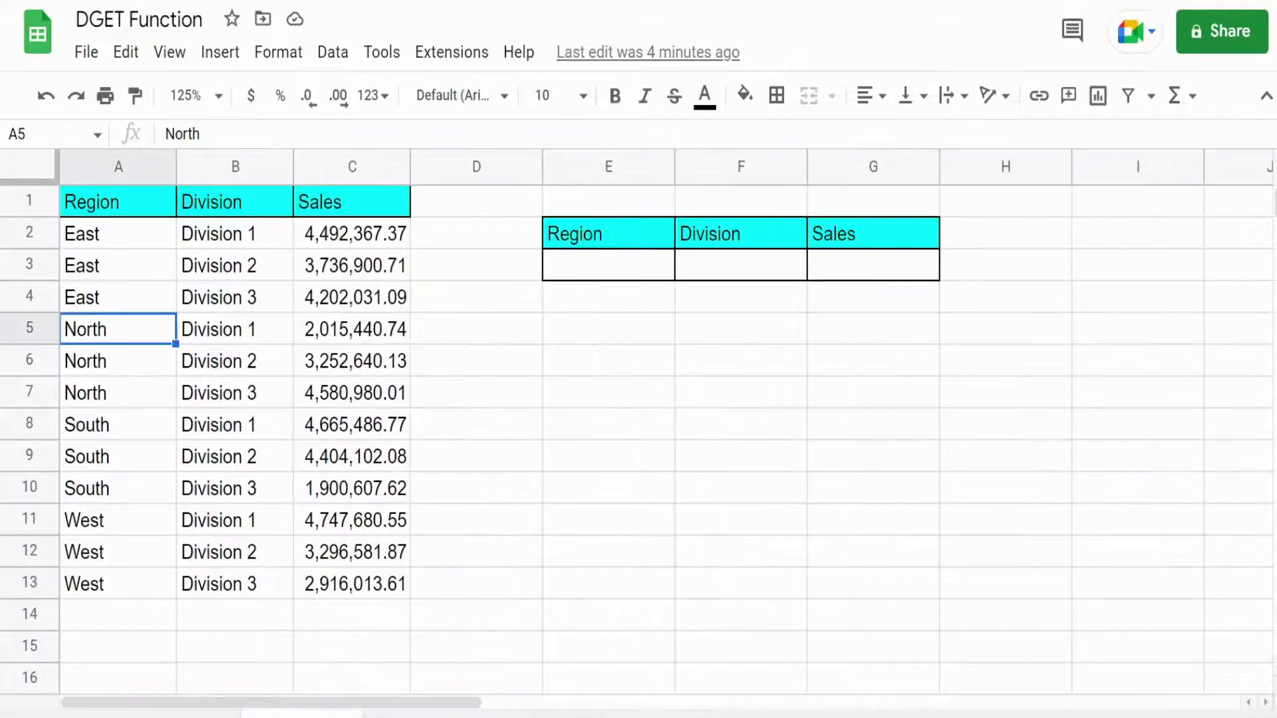
click(845, 484)
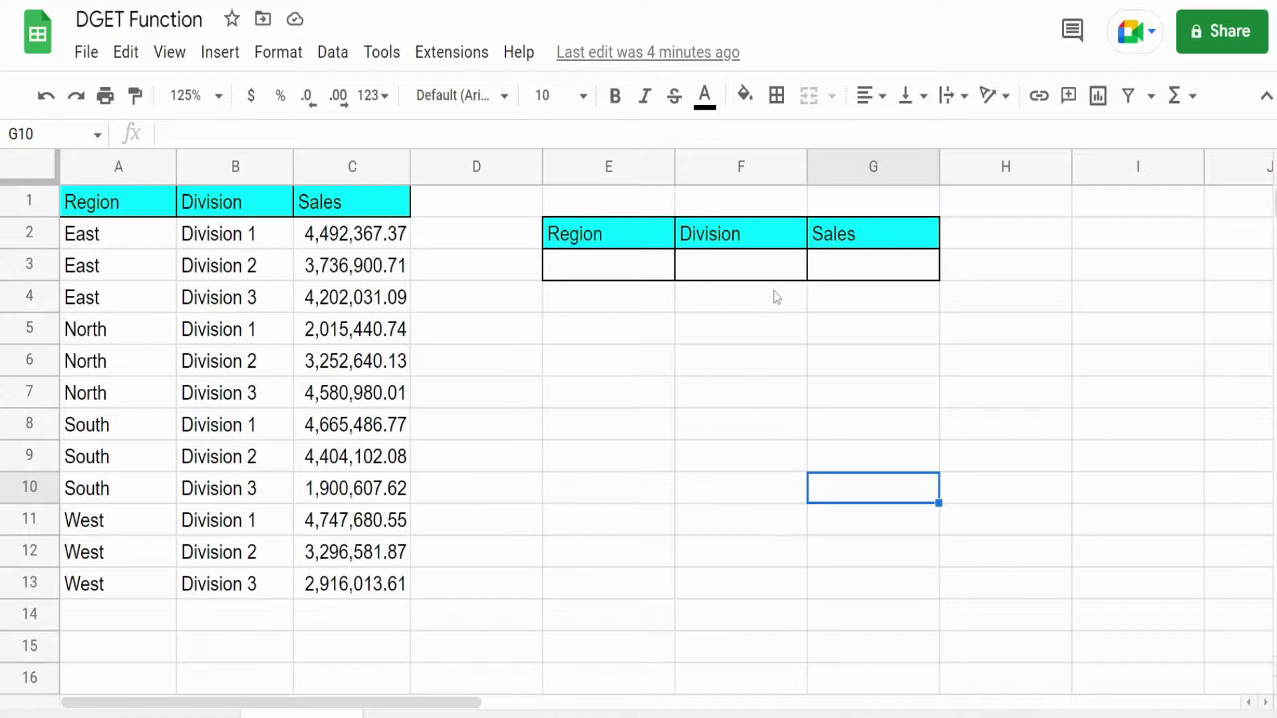
click(346, 167)
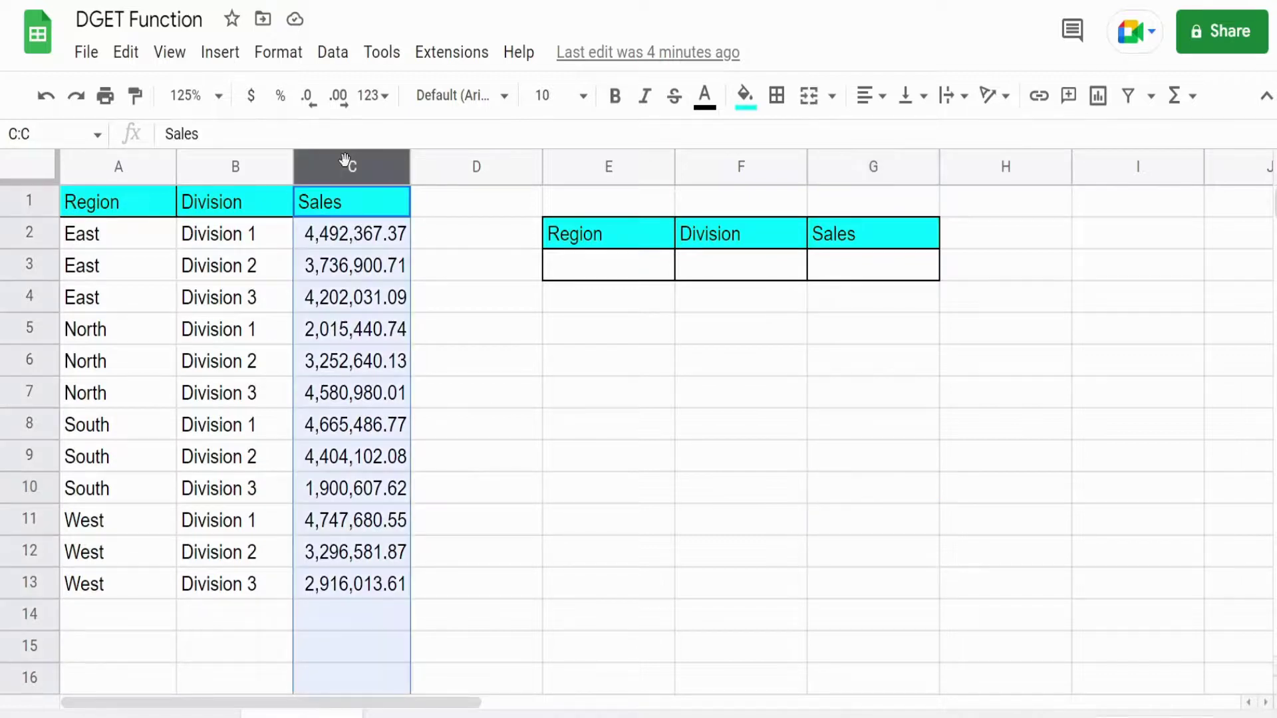
click(121, 169)
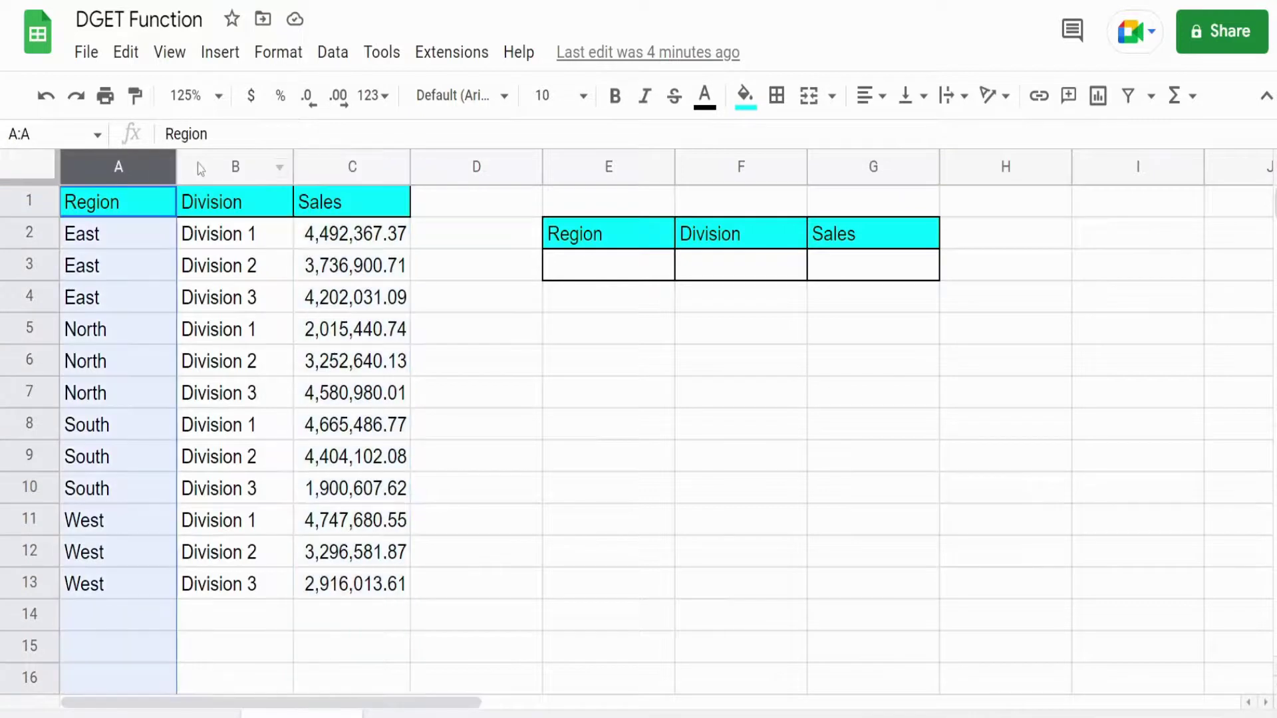
click(215, 166)
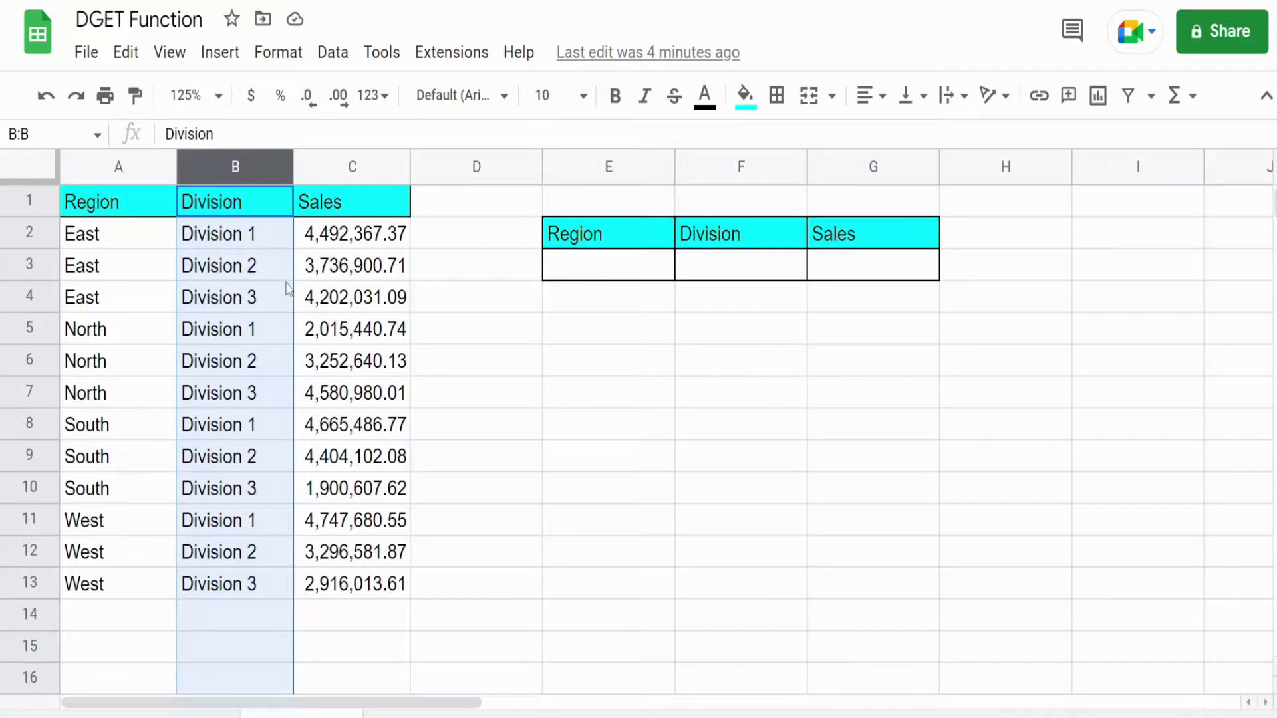
click(131, 172)
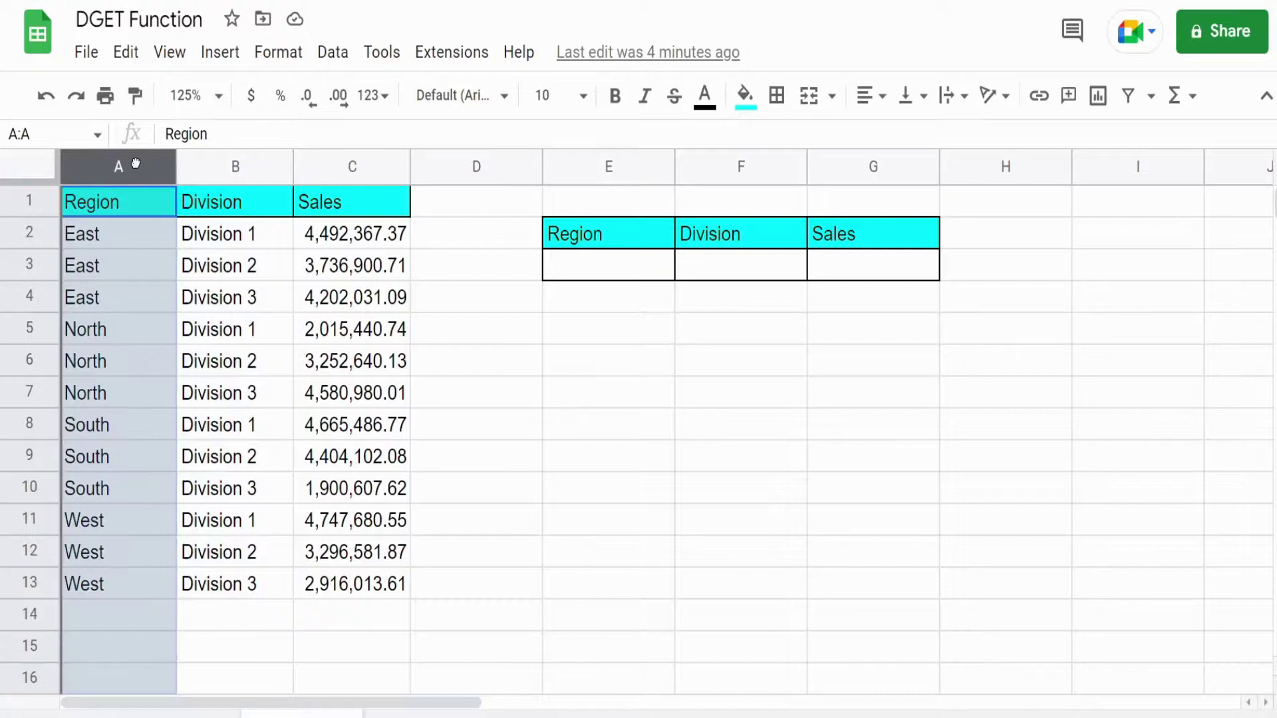
click(210, 165)
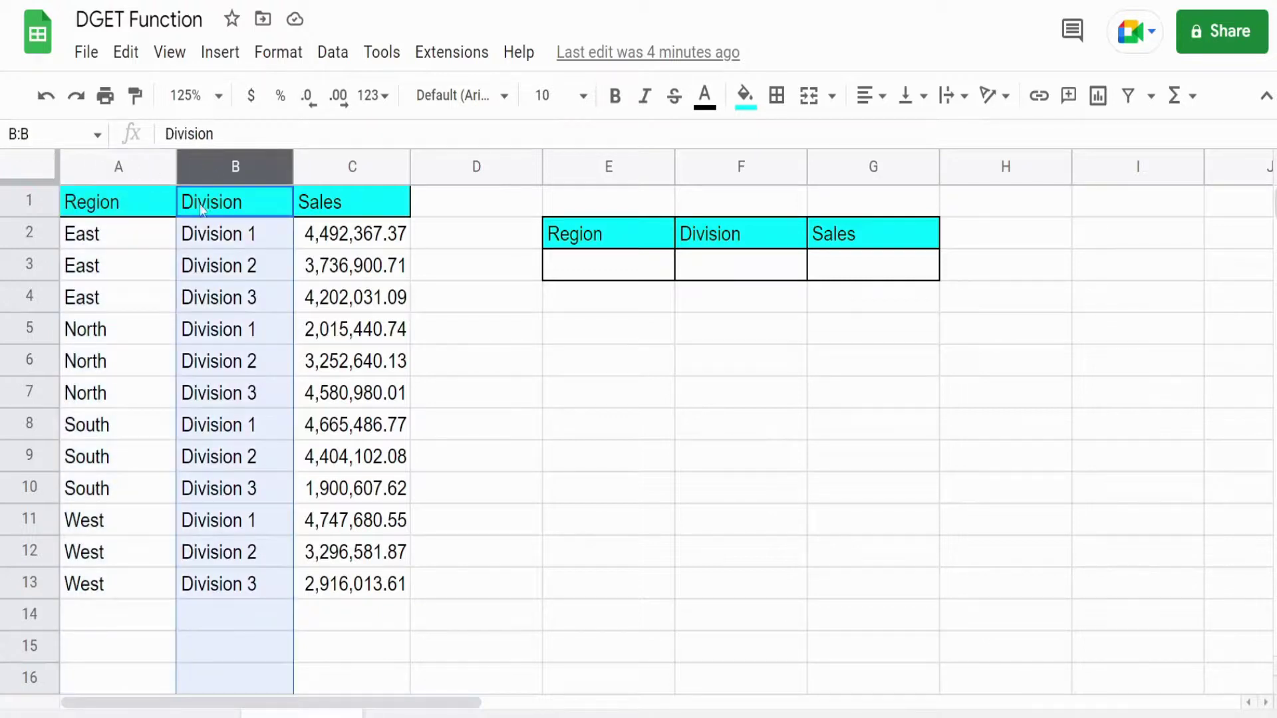
click(136, 238)
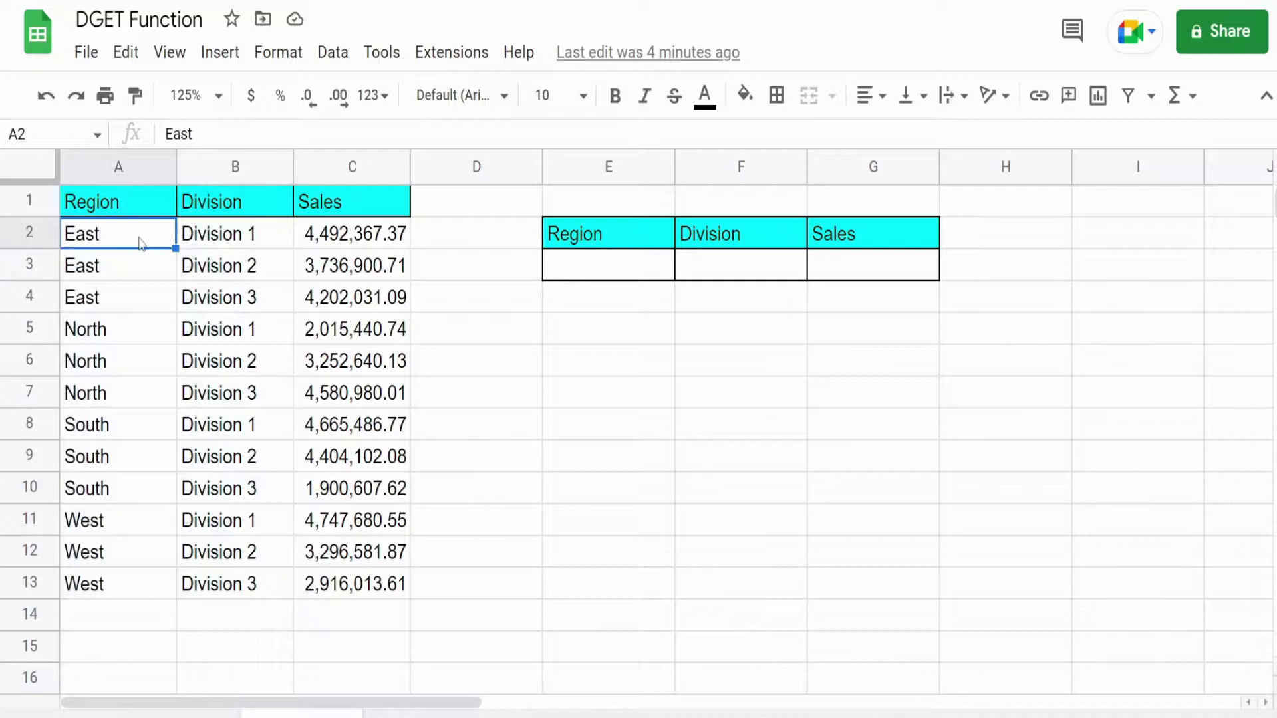
click(216, 243)
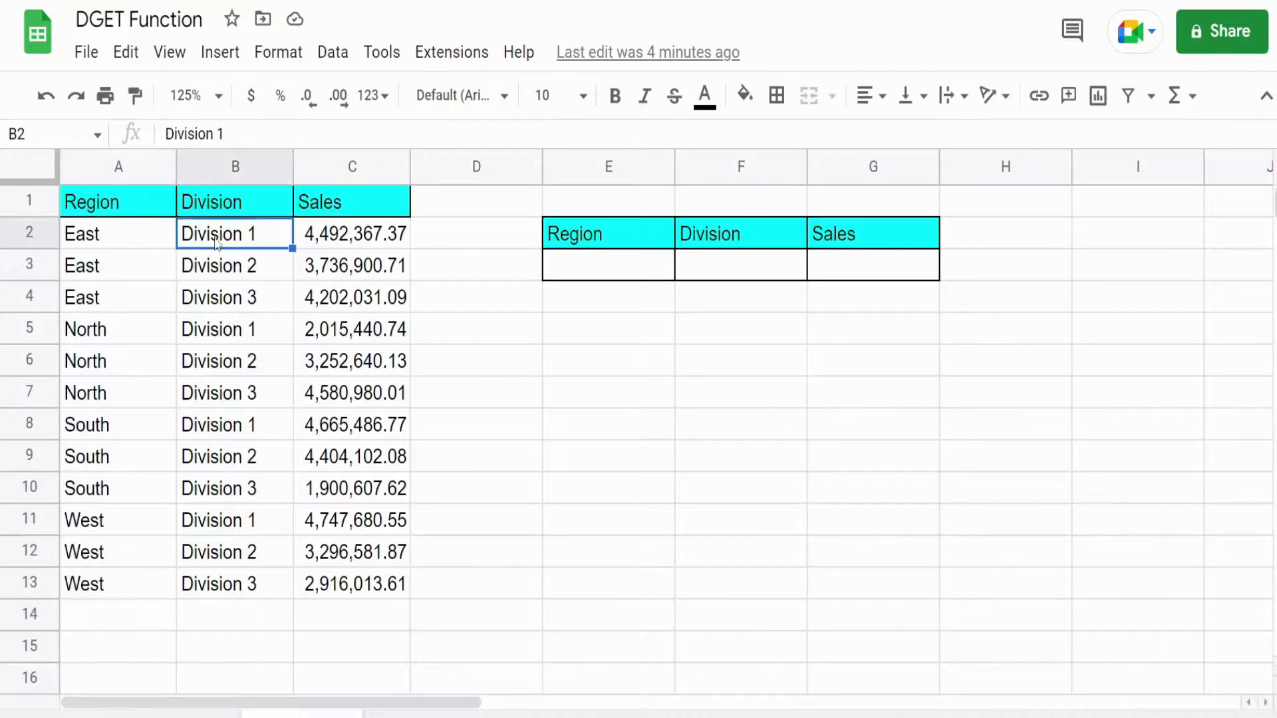
click(600, 270)
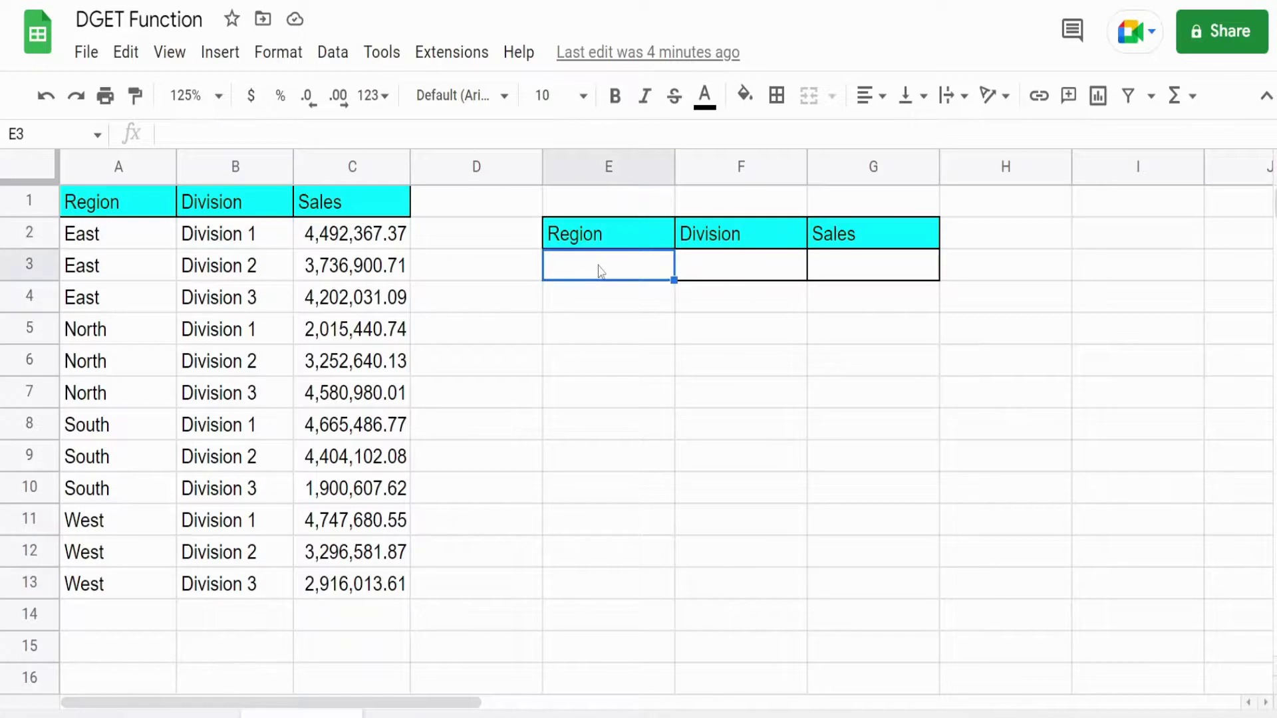
drag(600, 270, 755, 262)
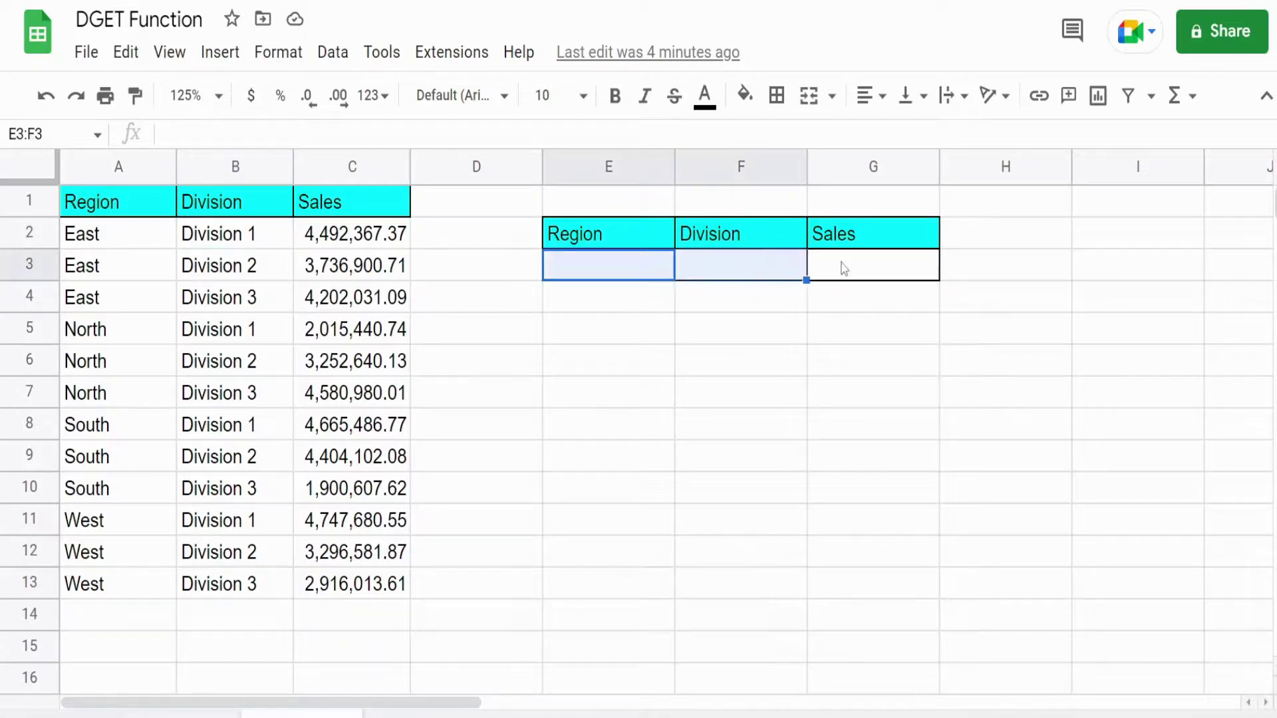
click(844, 268)
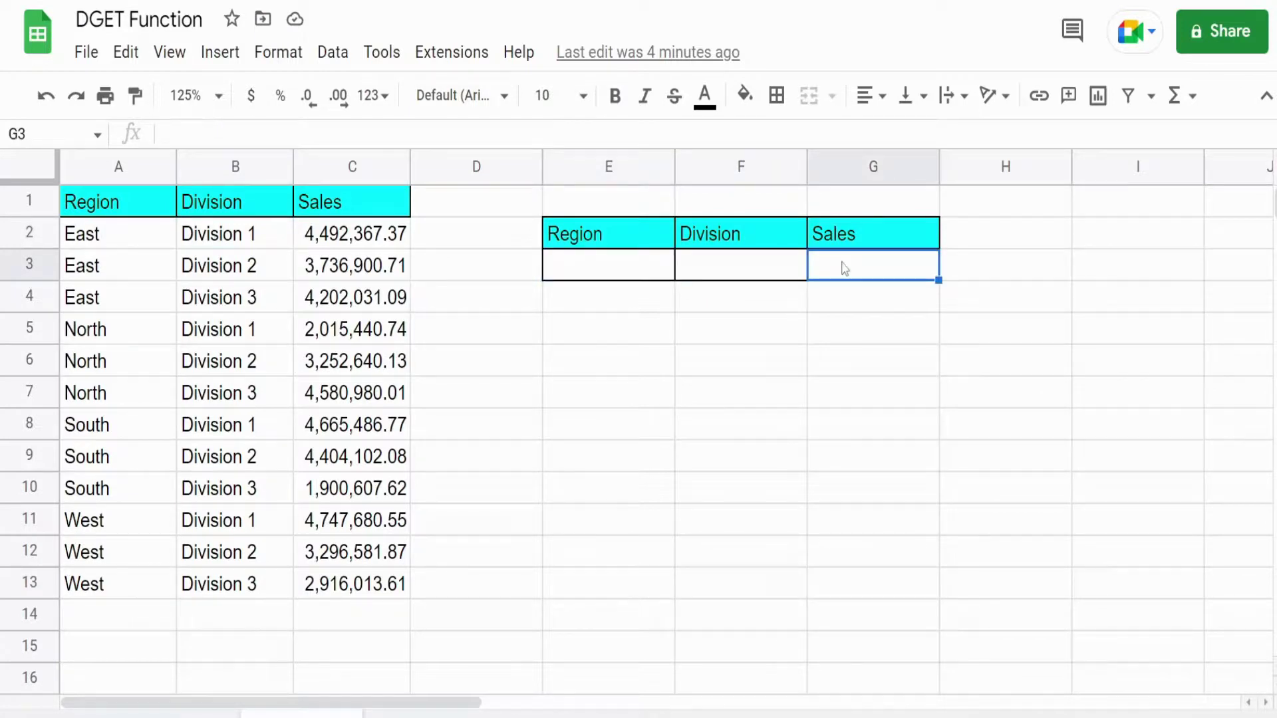
click(651, 274)
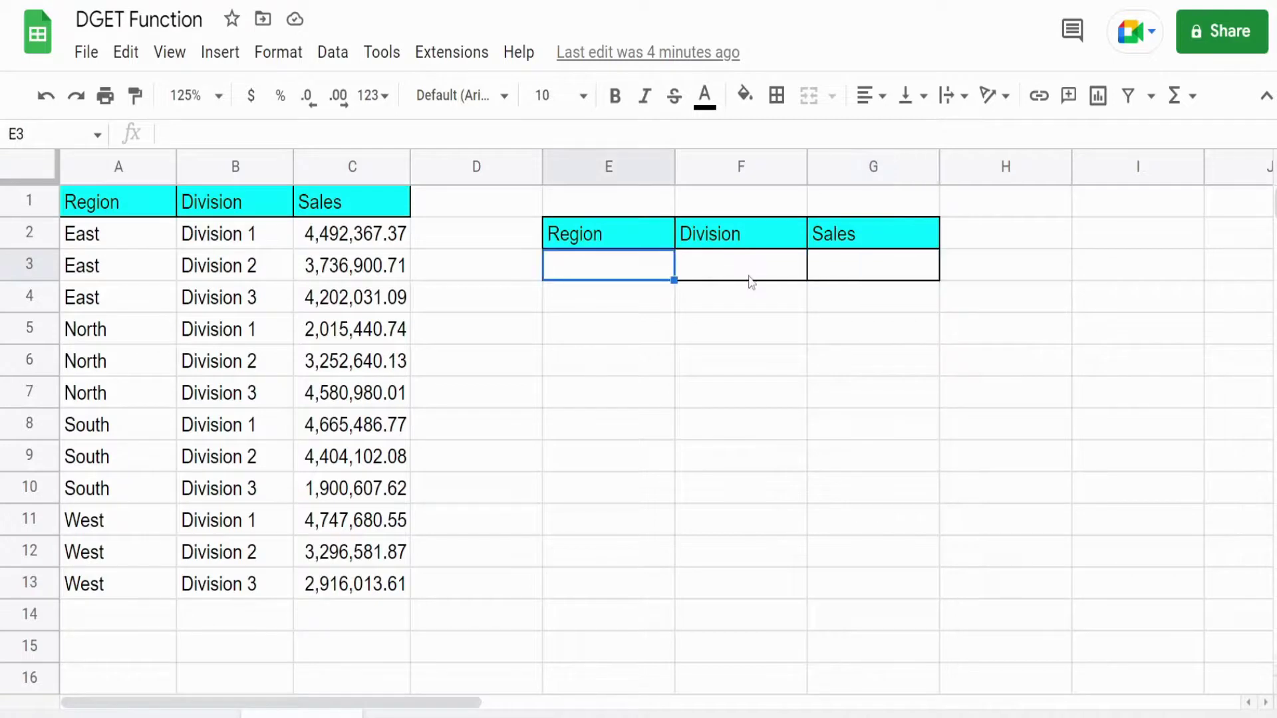
click(749, 280)
click(608, 268)
Add a dropdown to E3 listing the regions from A2:A13 and set it to North.
click(332, 53)
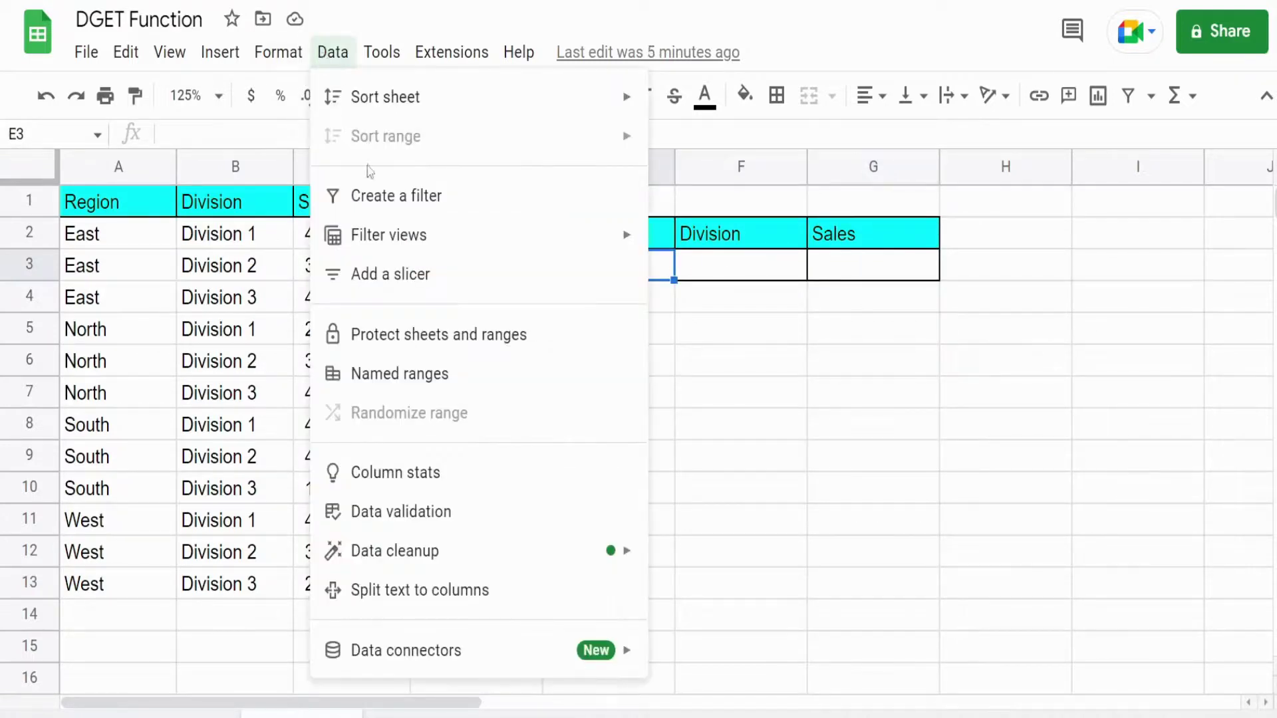
click(414, 520)
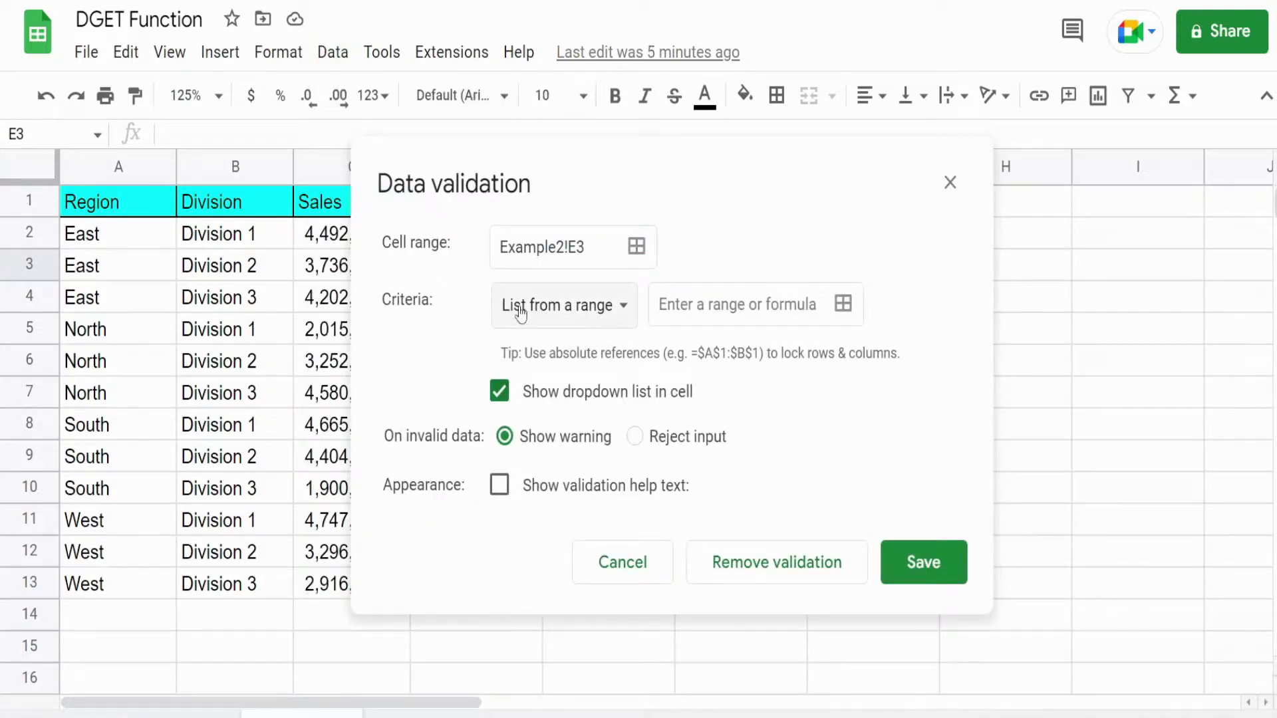
click(844, 305)
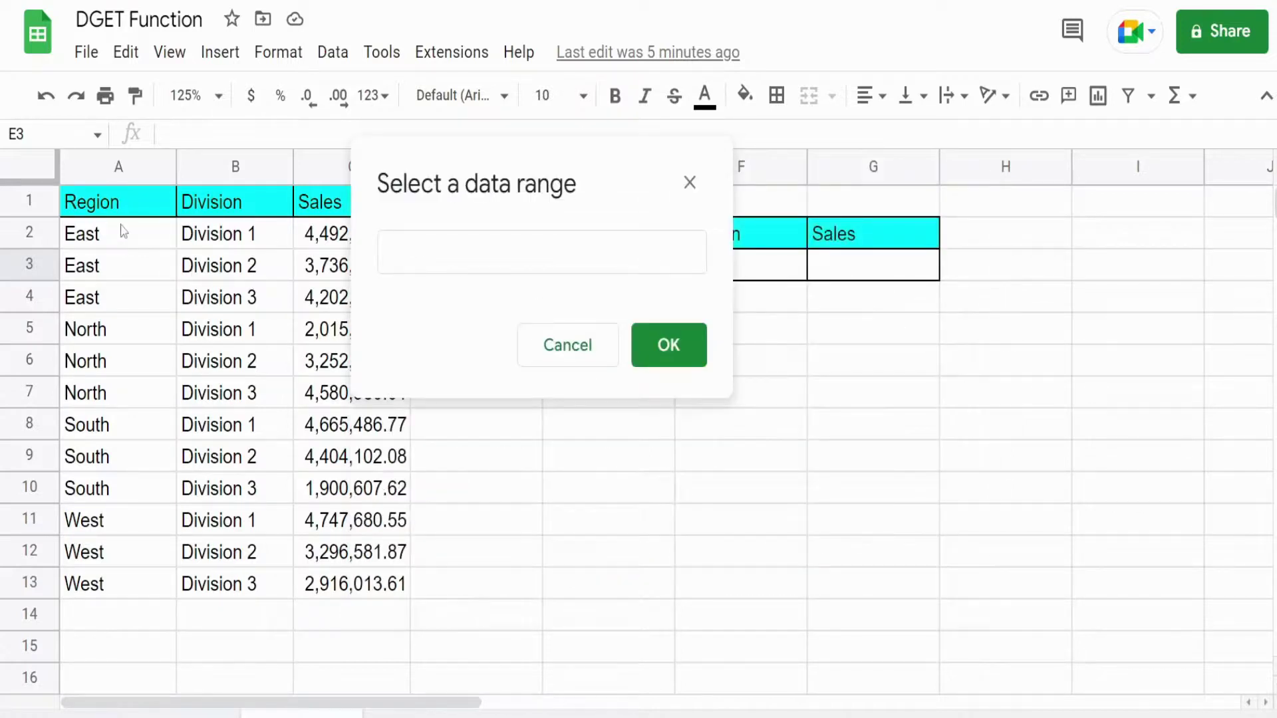
drag(123, 231, 114, 582)
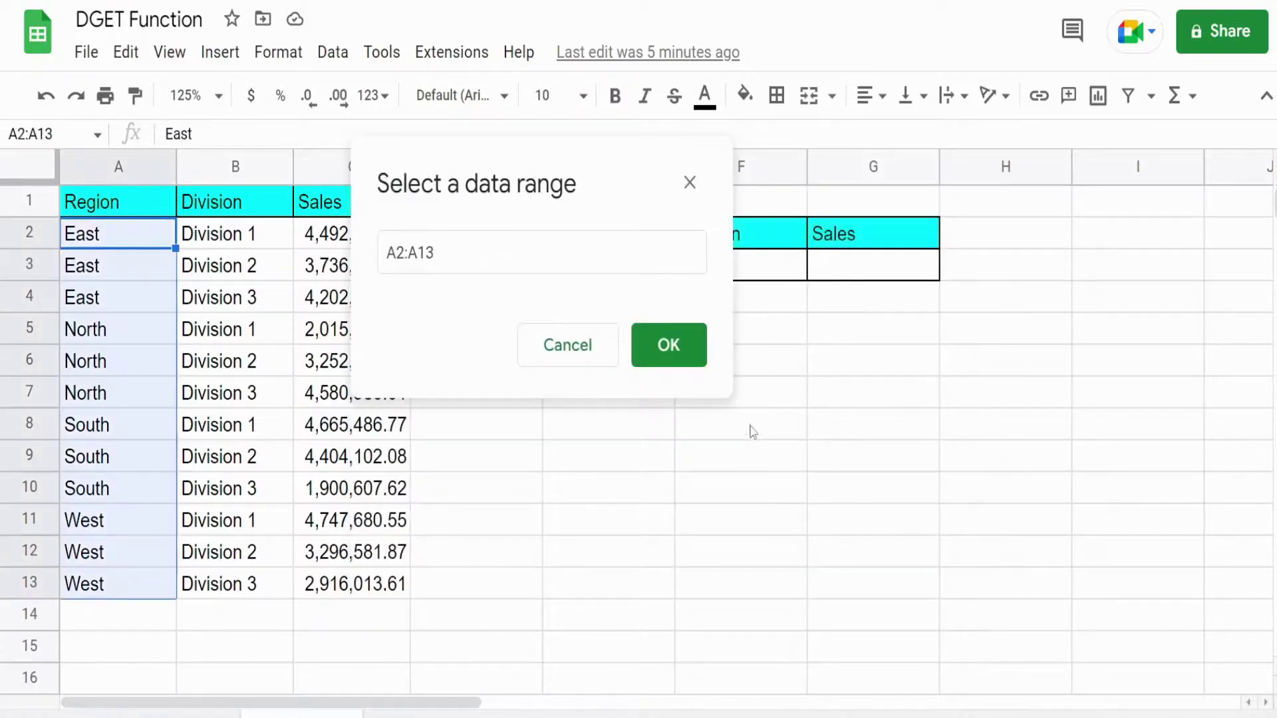
click(687, 357)
click(908, 561)
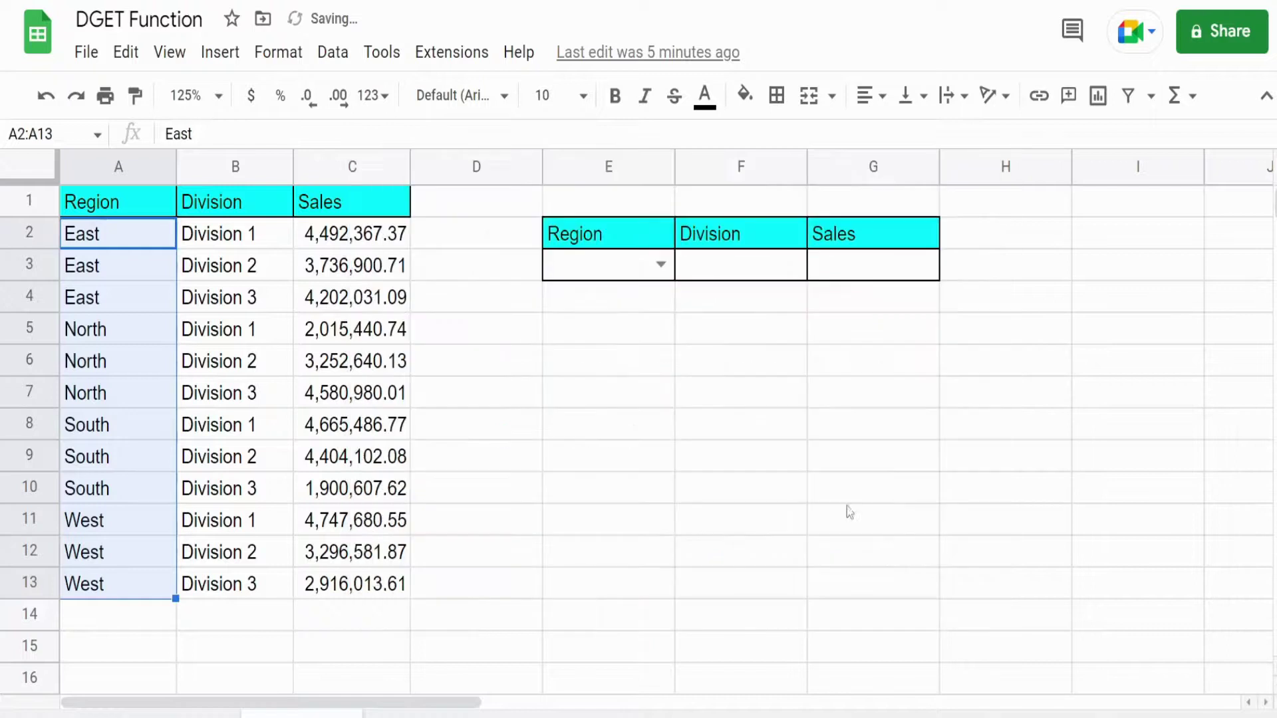
click(658, 263)
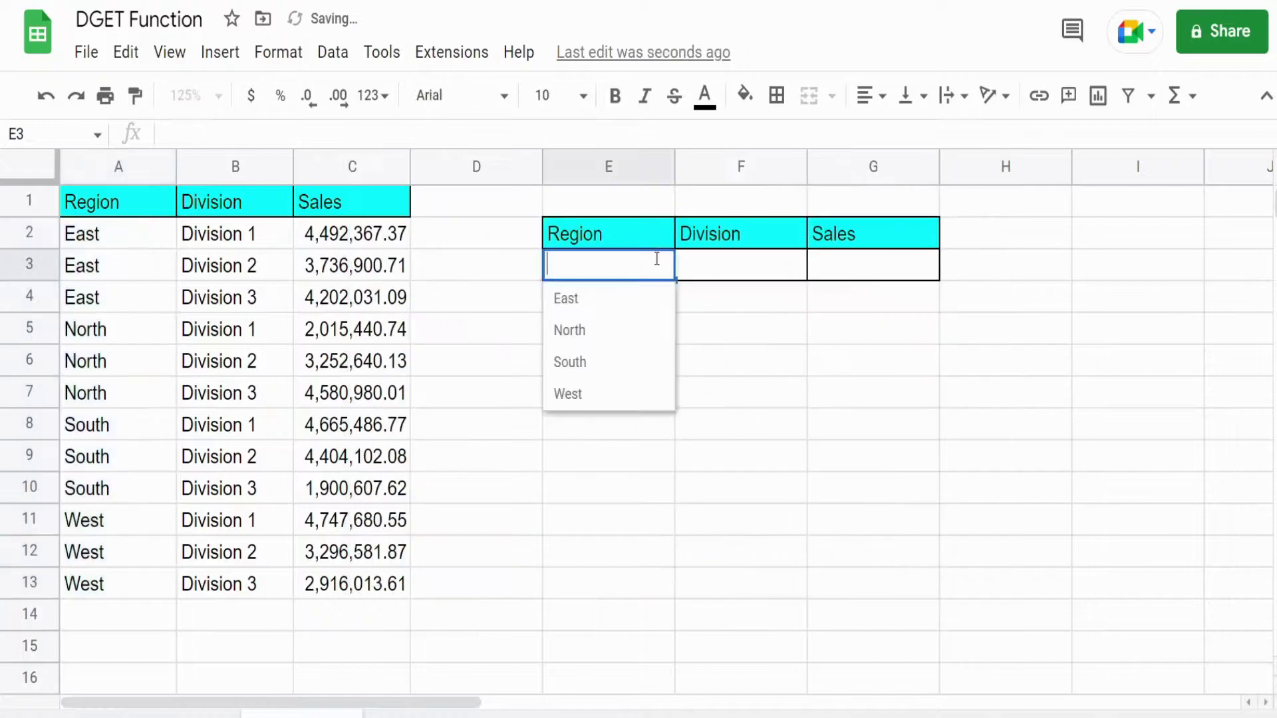
click(598, 341)
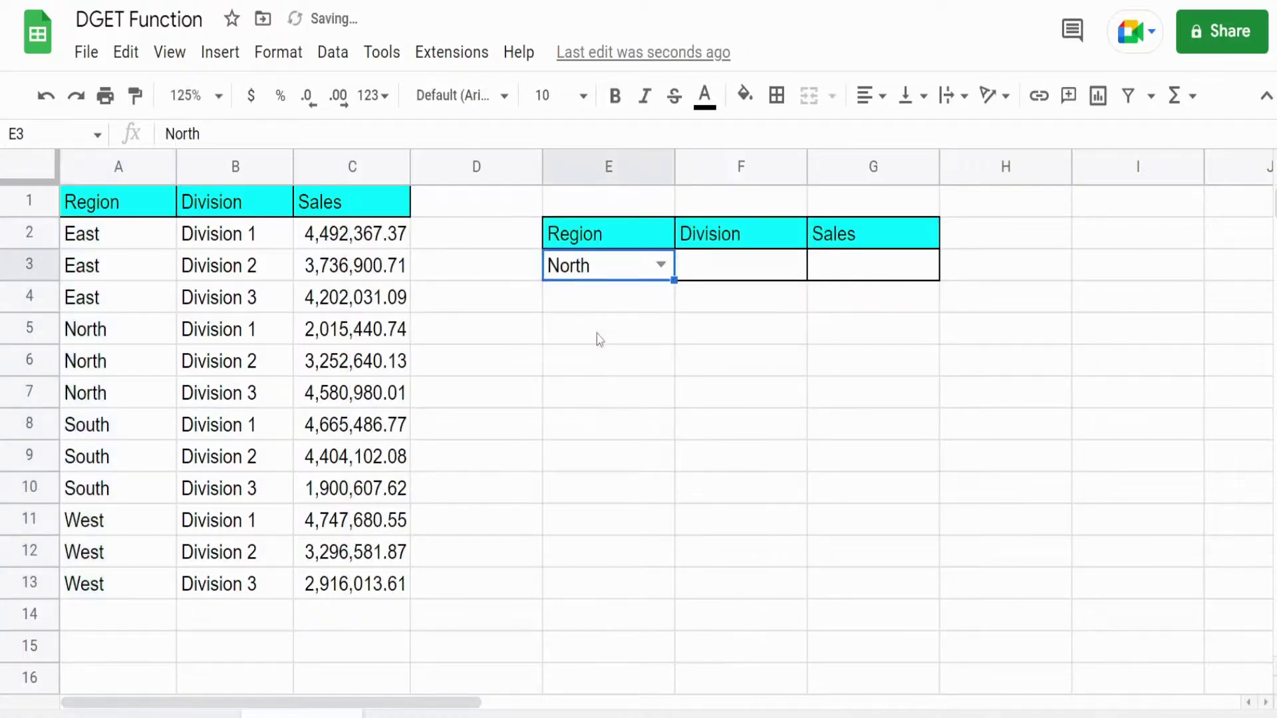
click(736, 278)
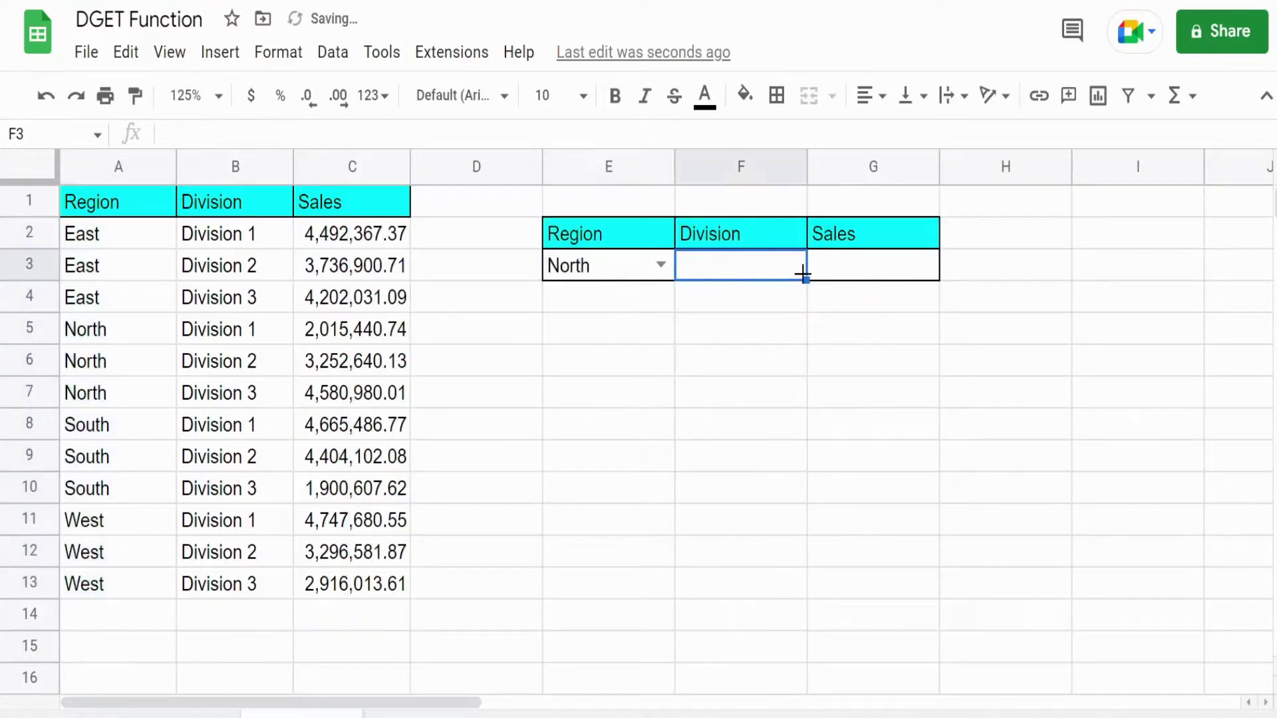
Add a data validation dropdown to F3 listing the divisions from B2:B13.
click(344, 53)
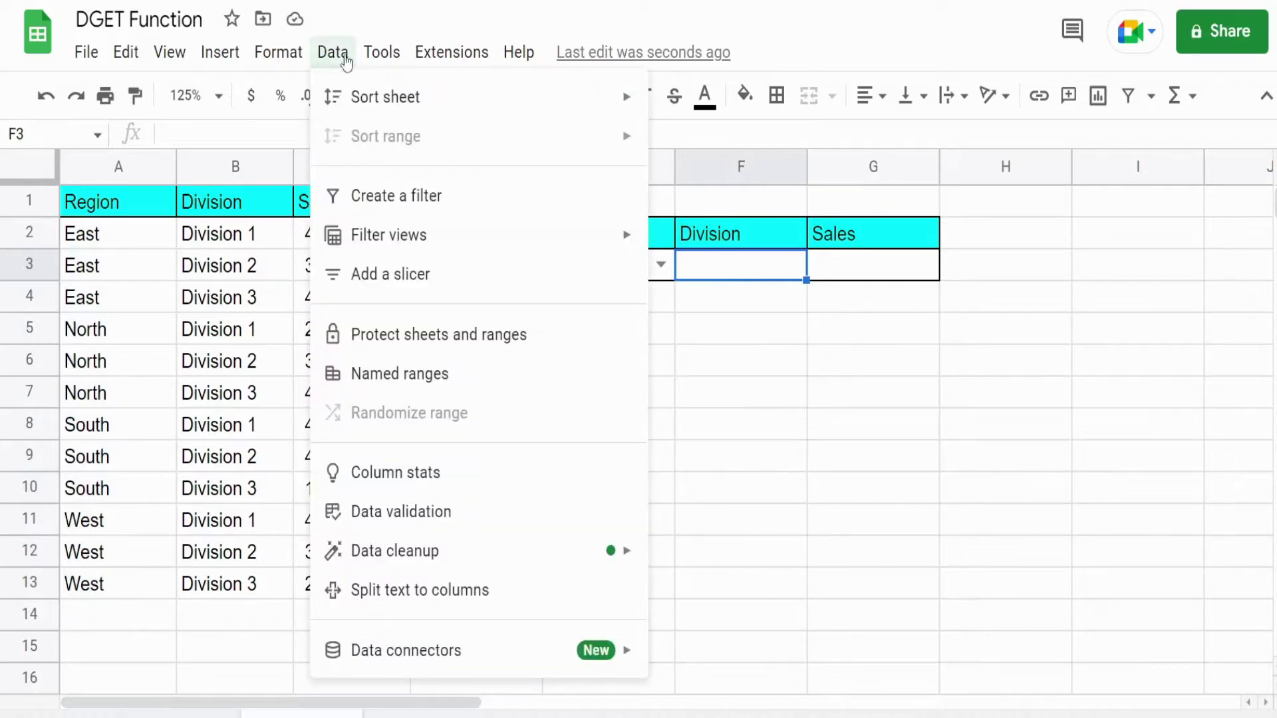
click(442, 510)
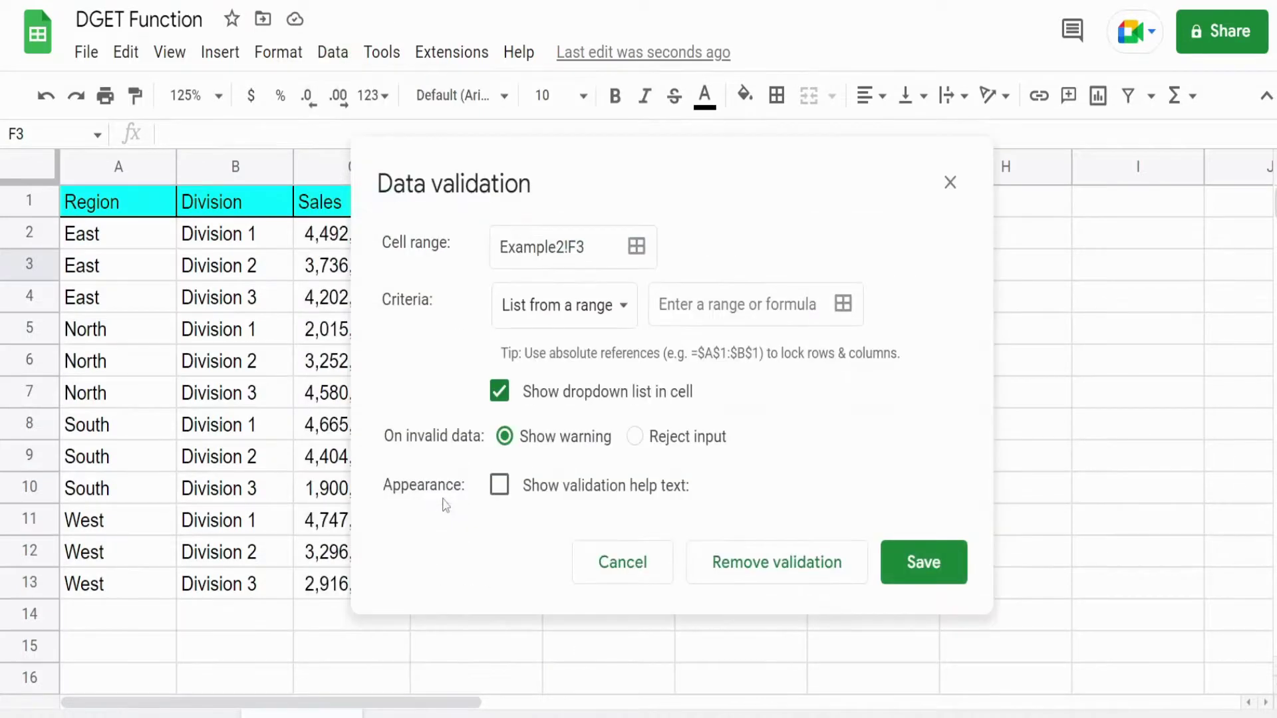
click(843, 304)
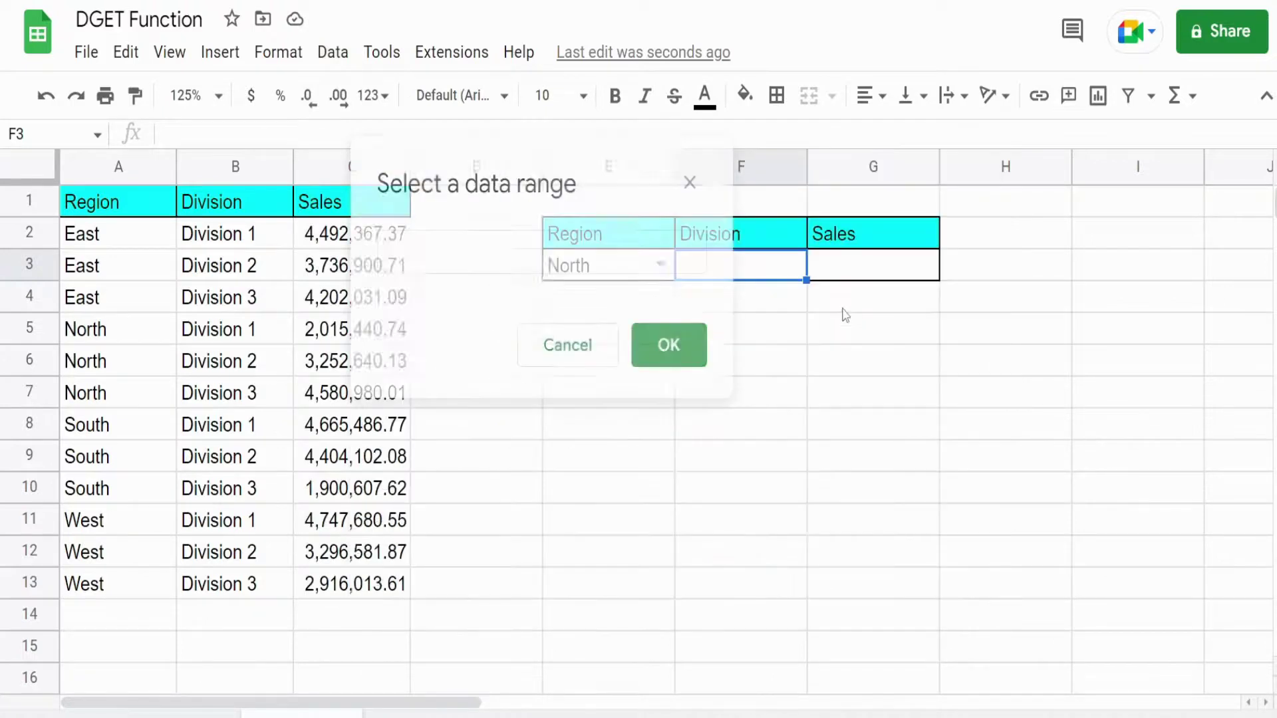
drag(259, 235, 262, 588)
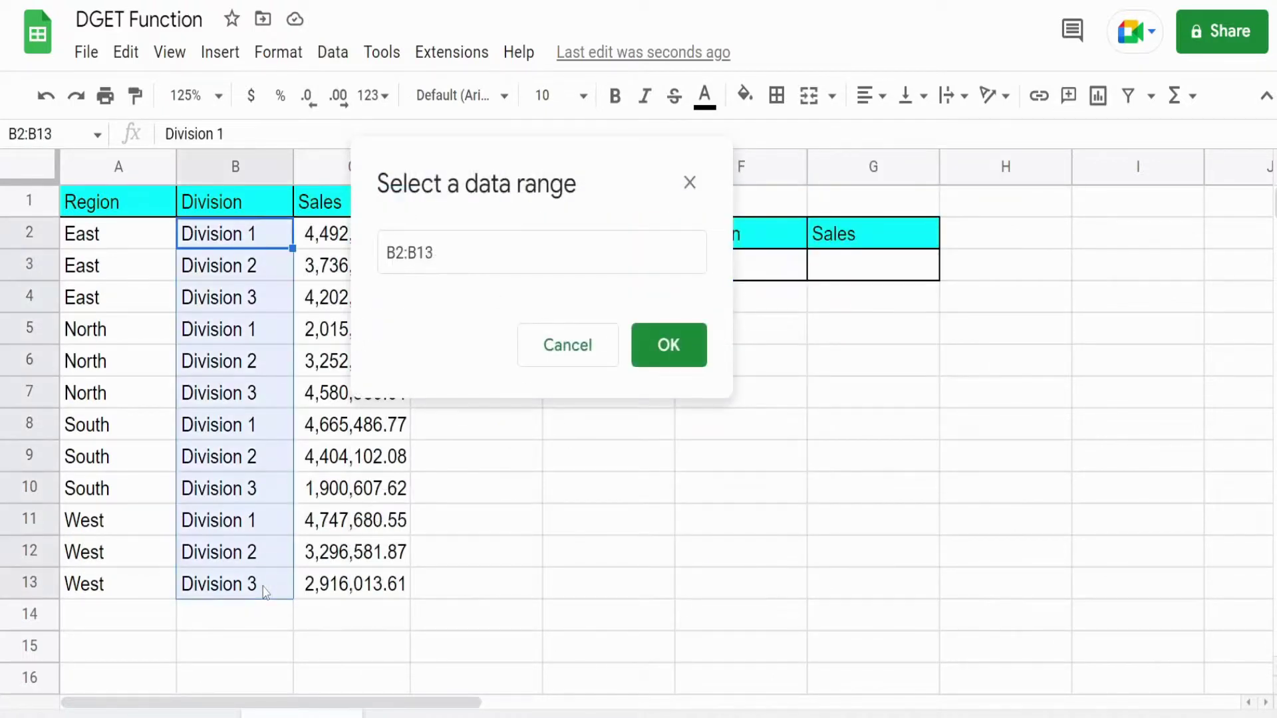
click(670, 353)
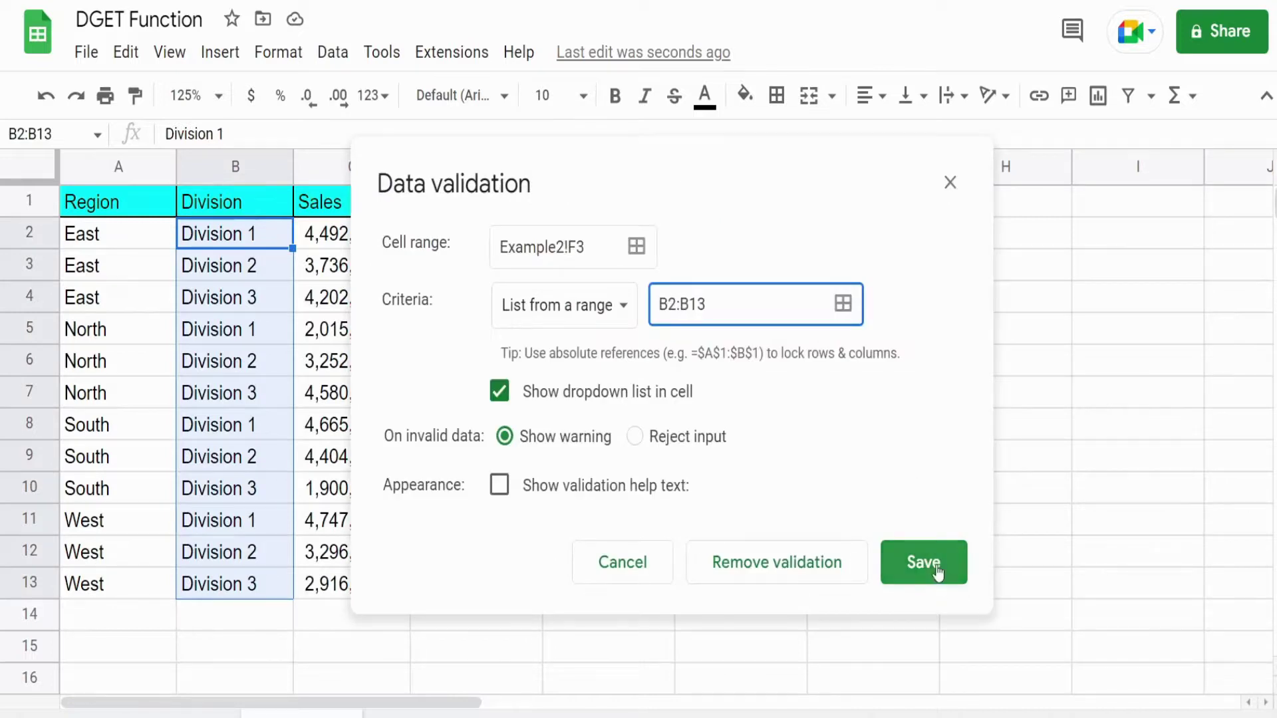
click(936, 565)
Choose Division 2 in F3's dropdown.
click(797, 271)
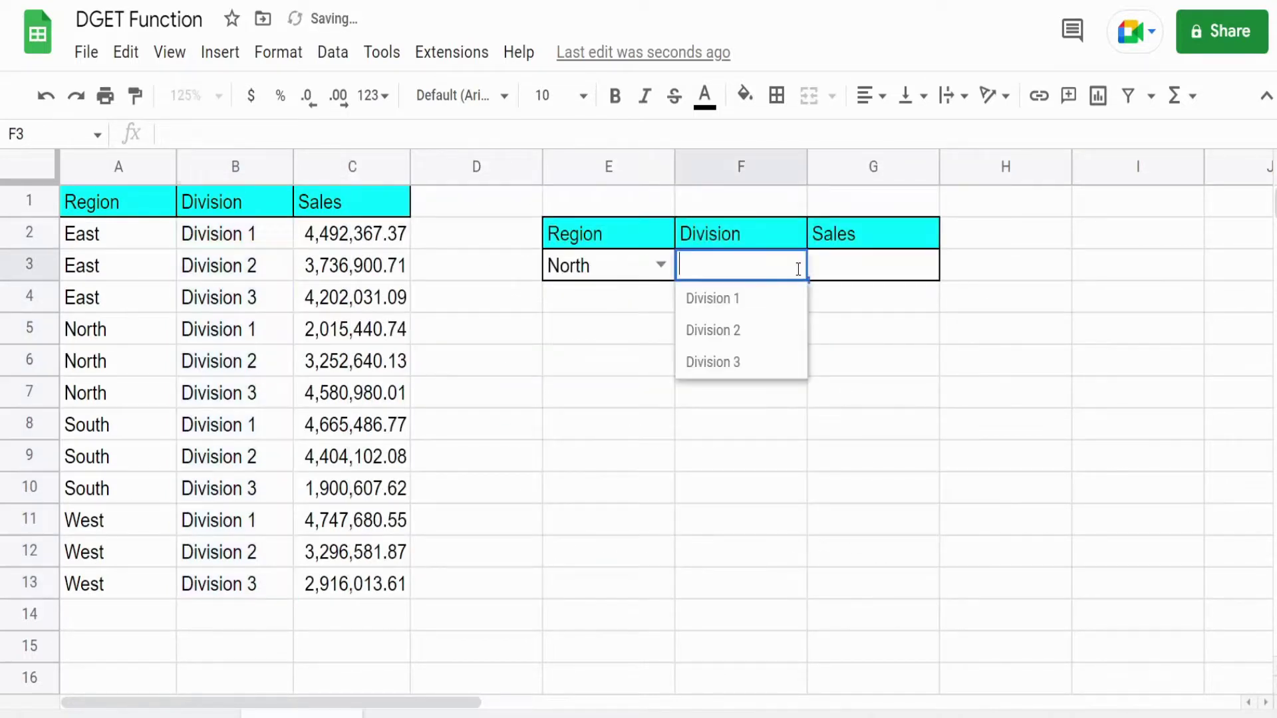
click(741, 332)
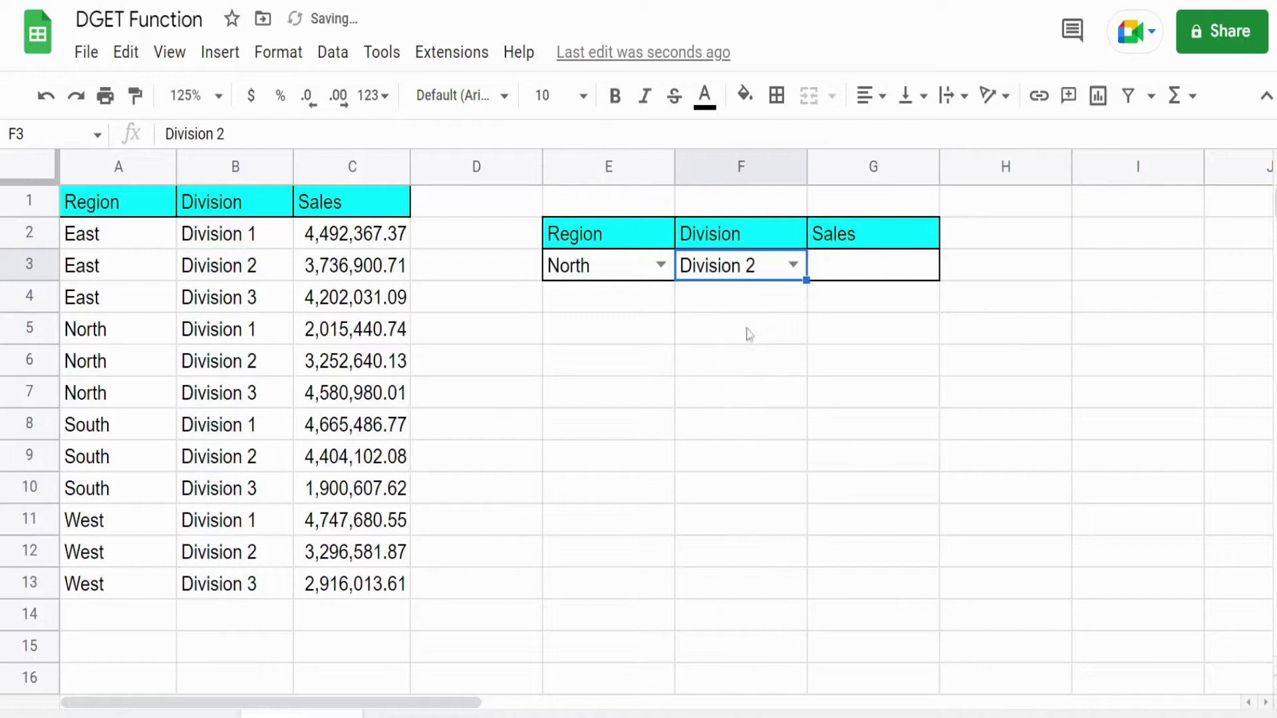
click(883, 266)
Start a DGET formula in G3 with the absolute database range $A$1:$C$13.
text(=)
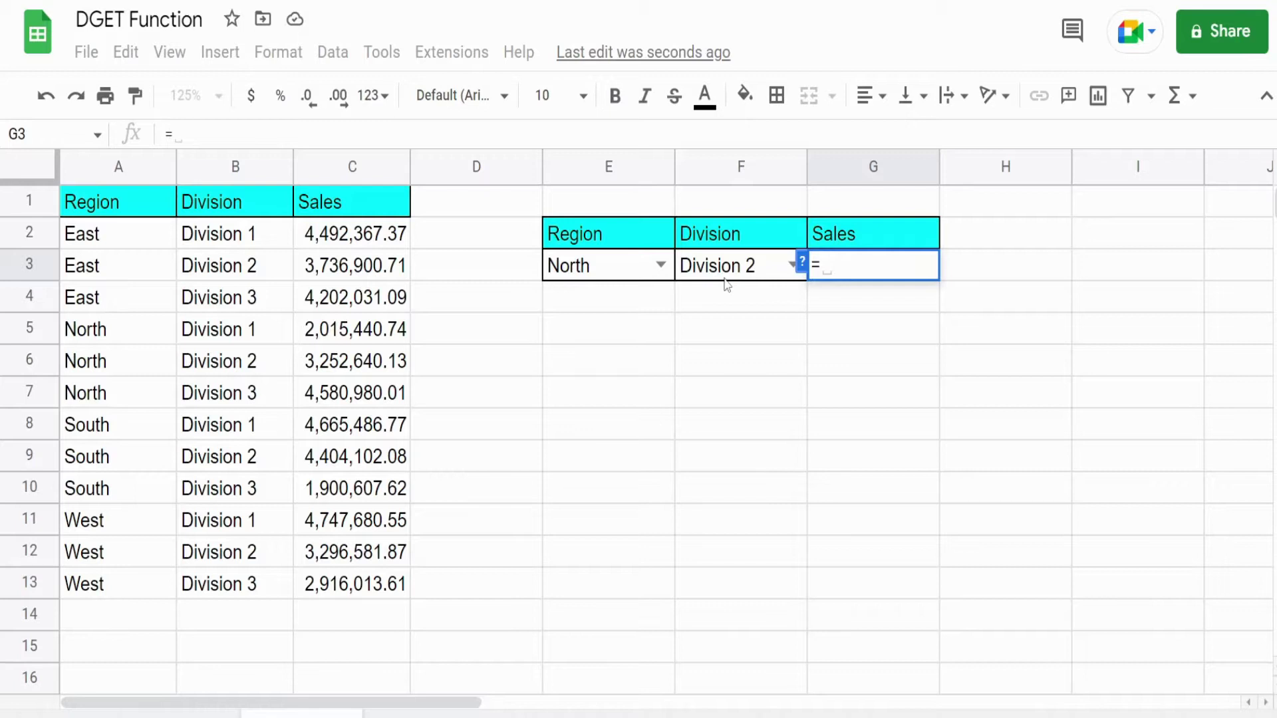
text(Dg)
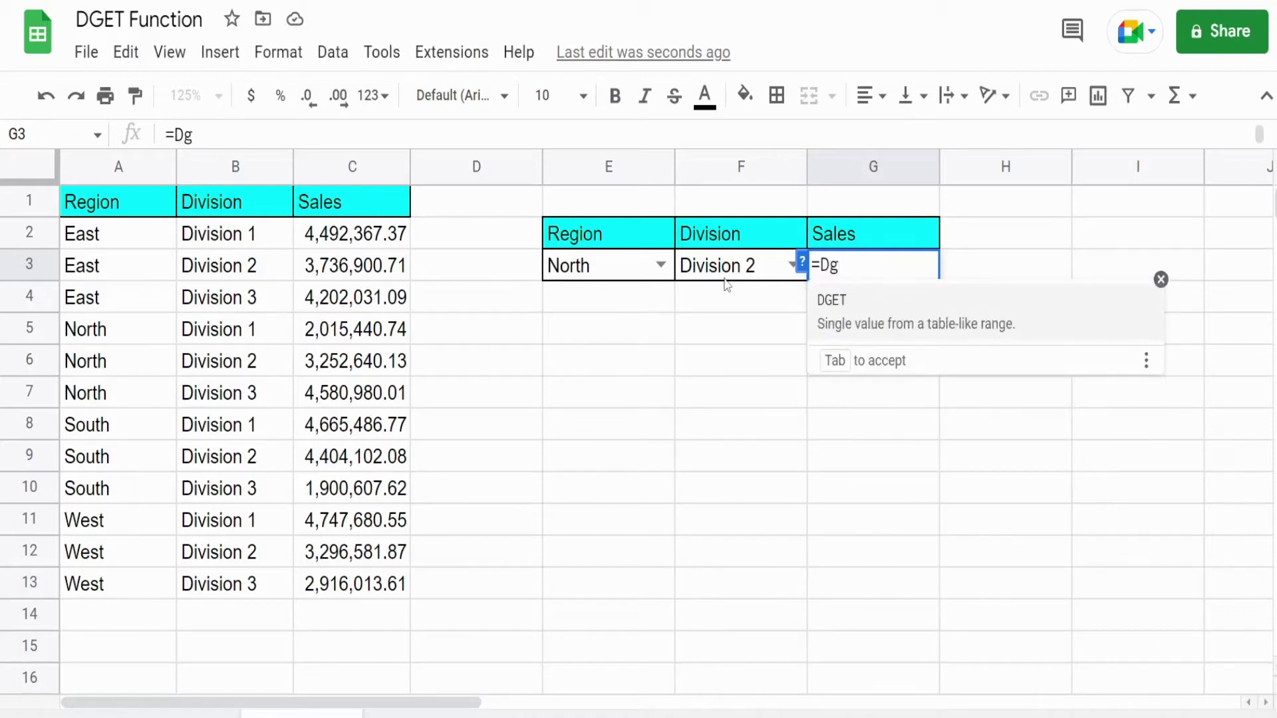
key(Tab)
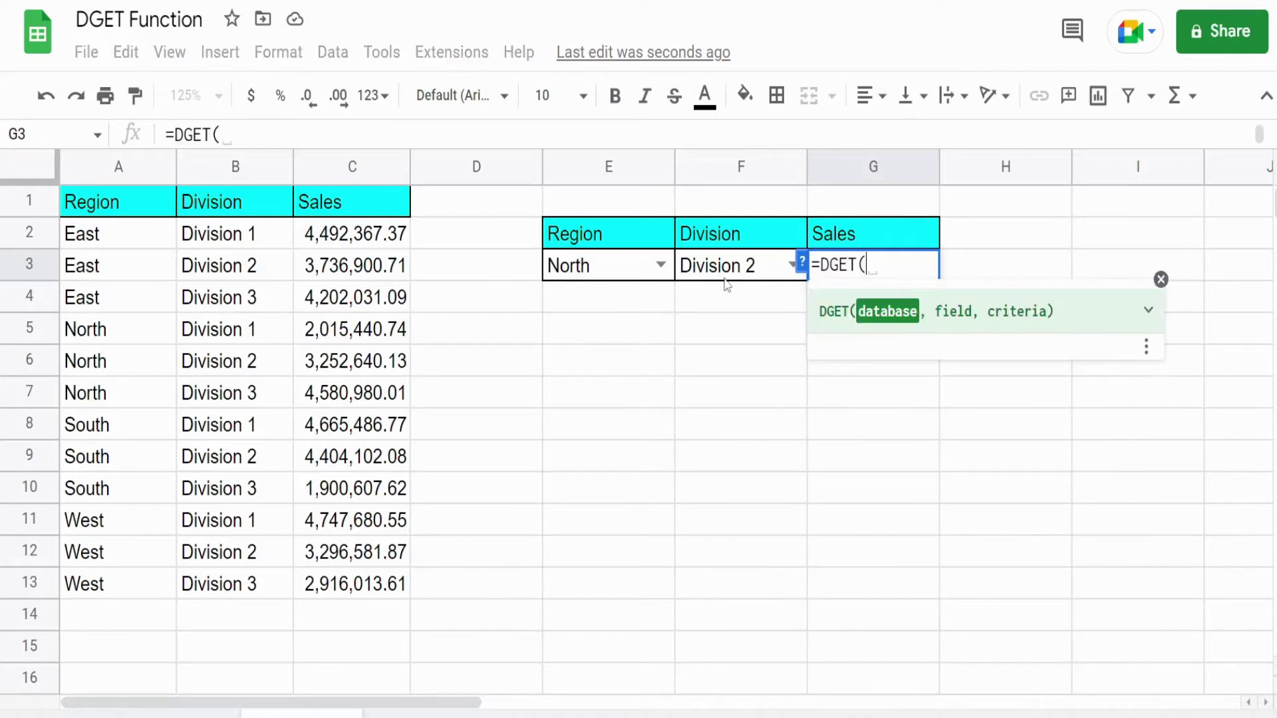
click(93, 210)
drag(209, 214, 341, 596)
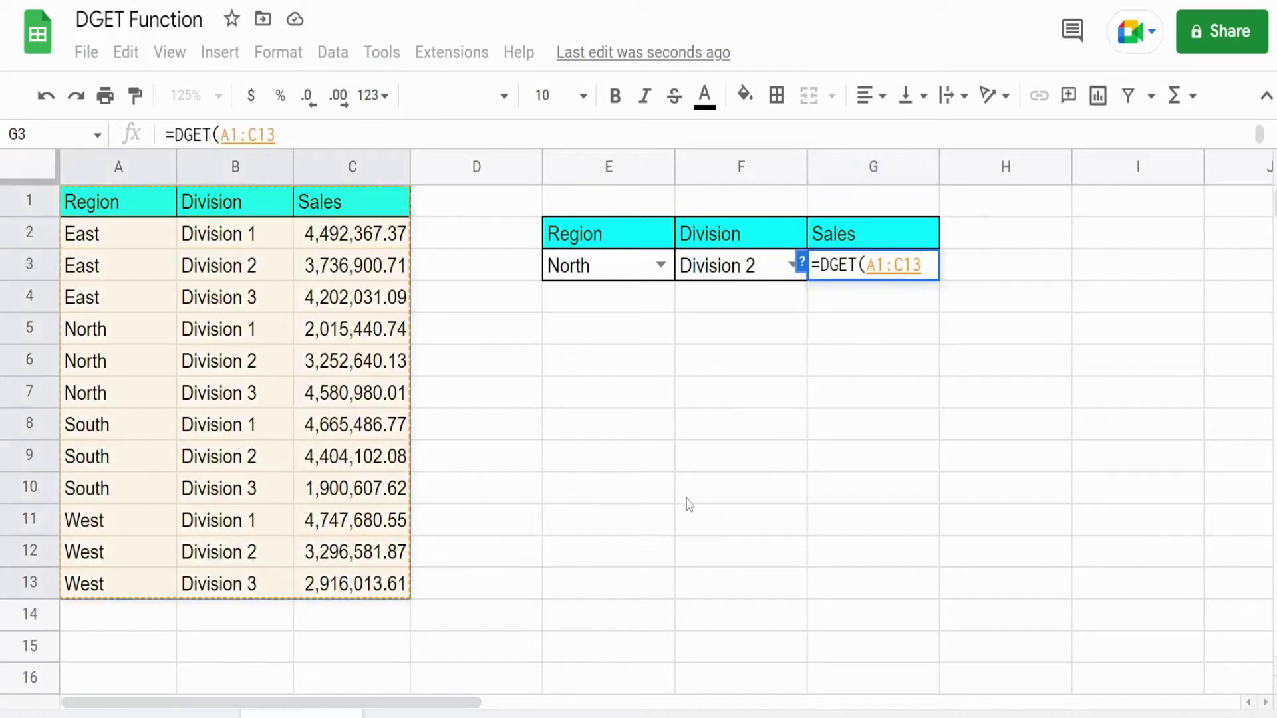
key(F4)
text(,)
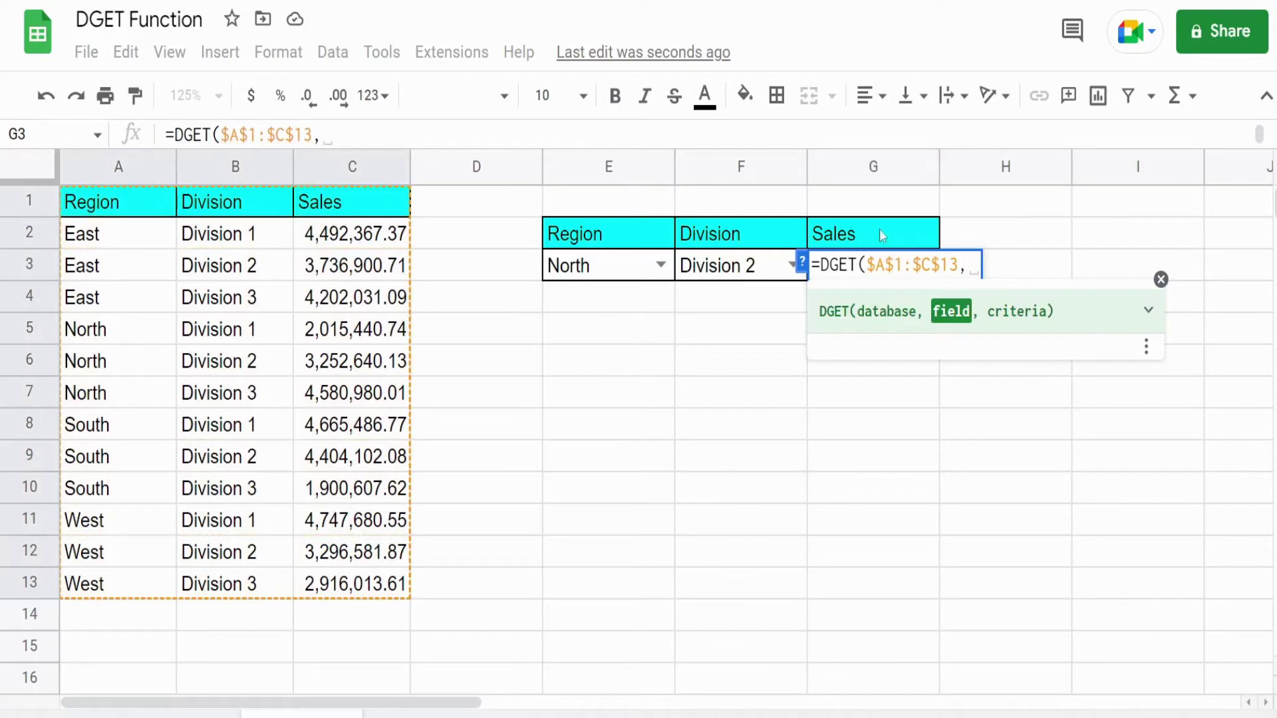
Finish the DGET with field G2 and criteria $E$2:$F$3, returning 3,252,640.13.
click(863, 235)
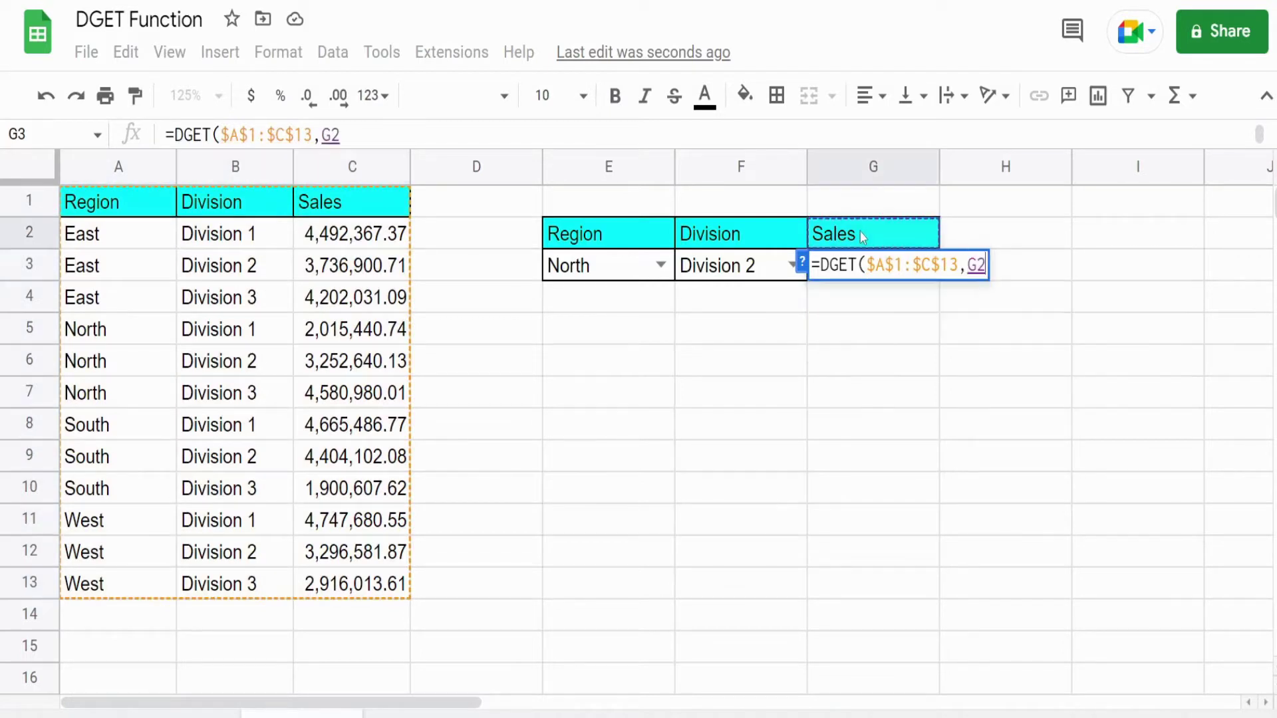
text(,)
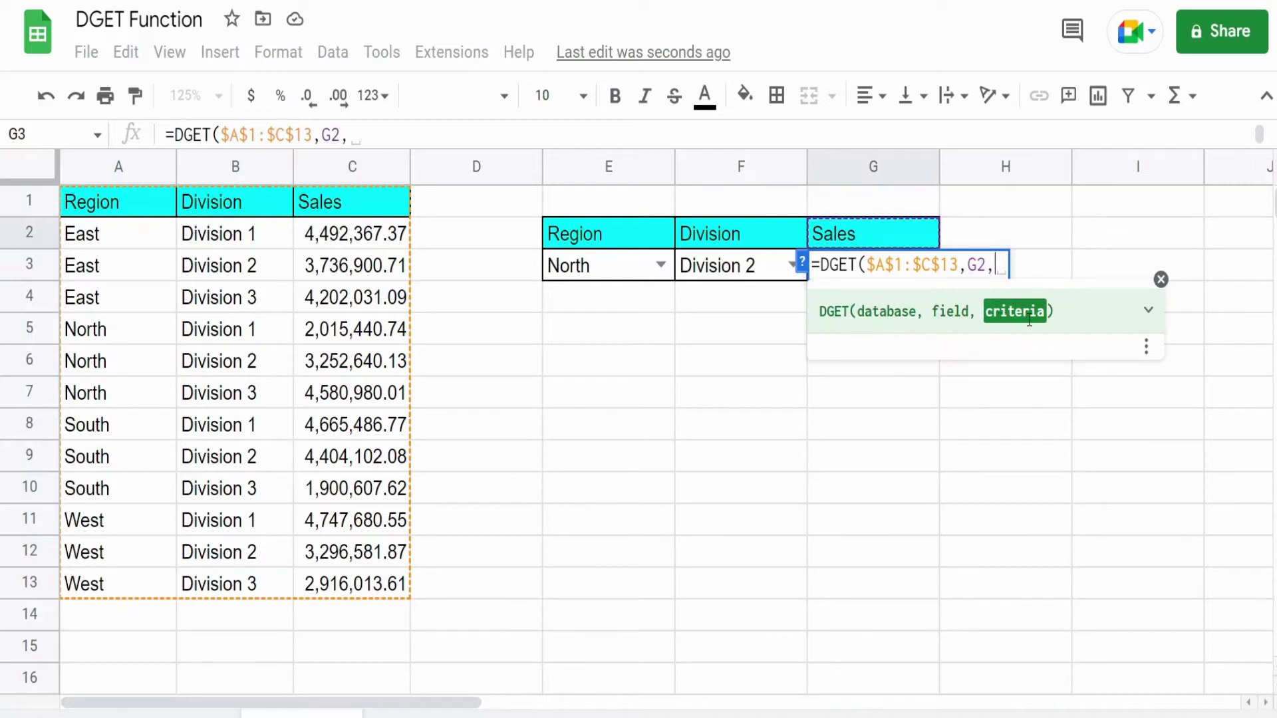
drag(601, 246, 743, 266)
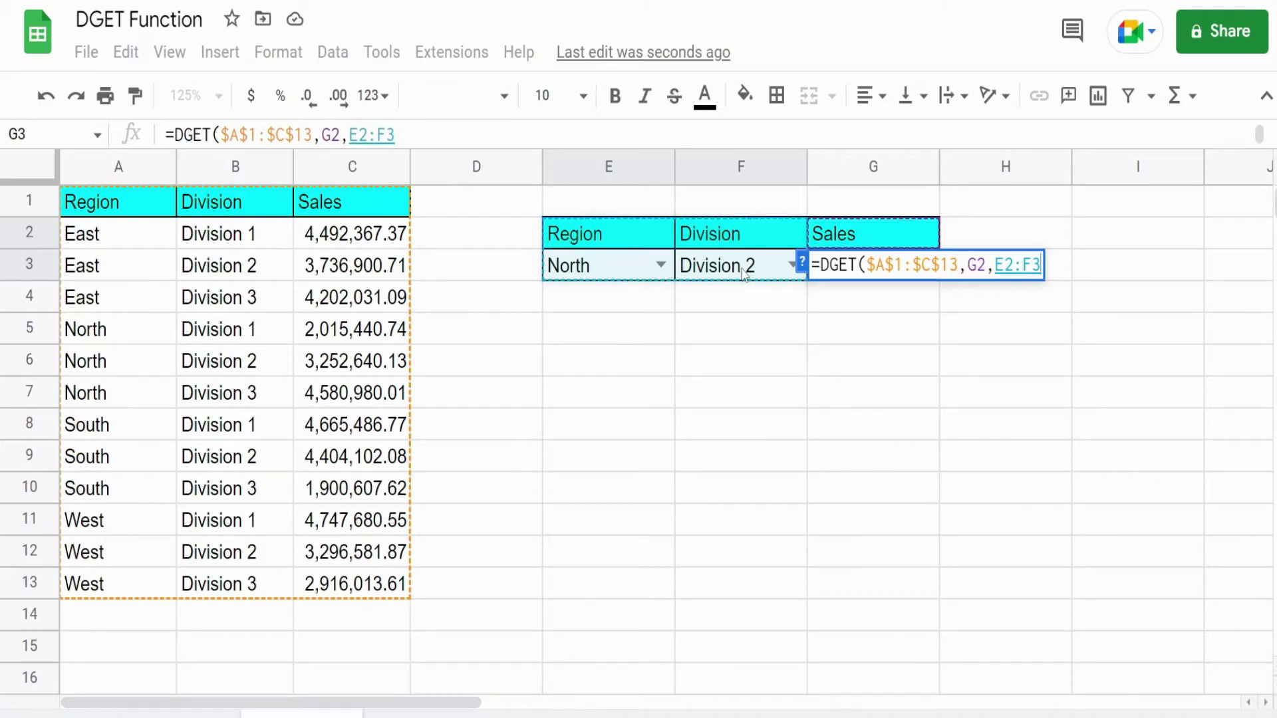
key(F4)
text())
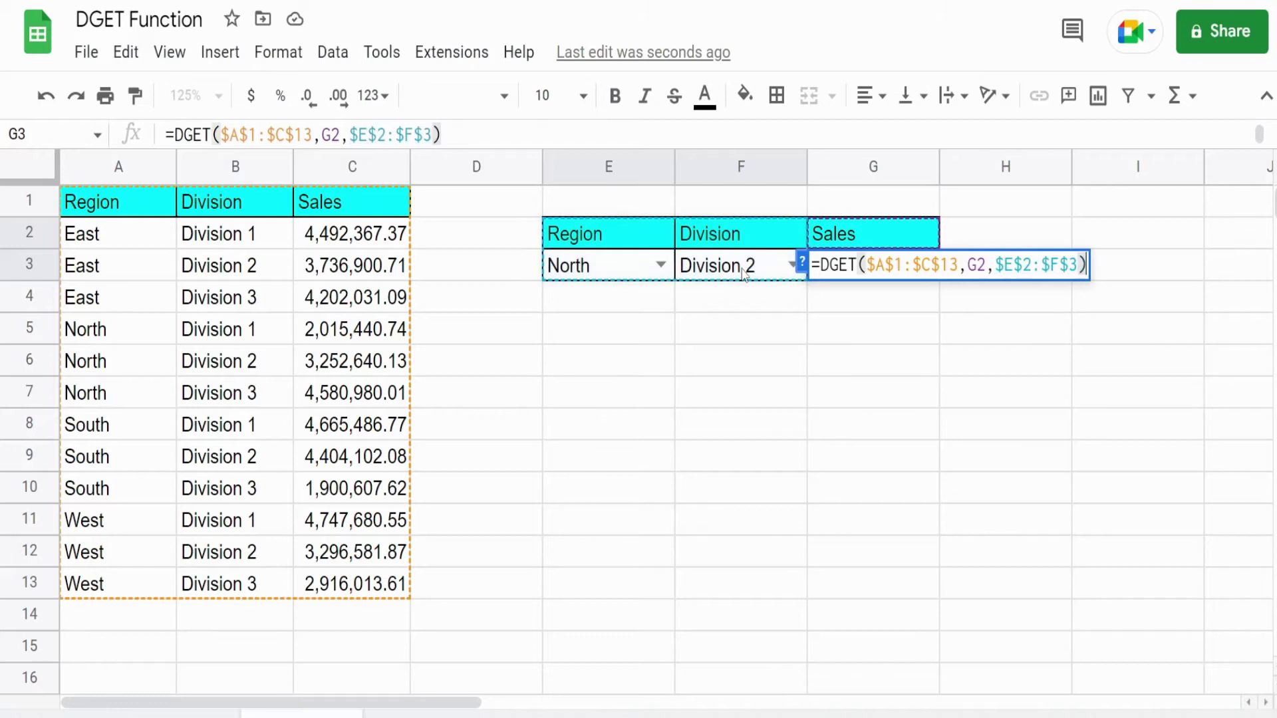
key(Return)
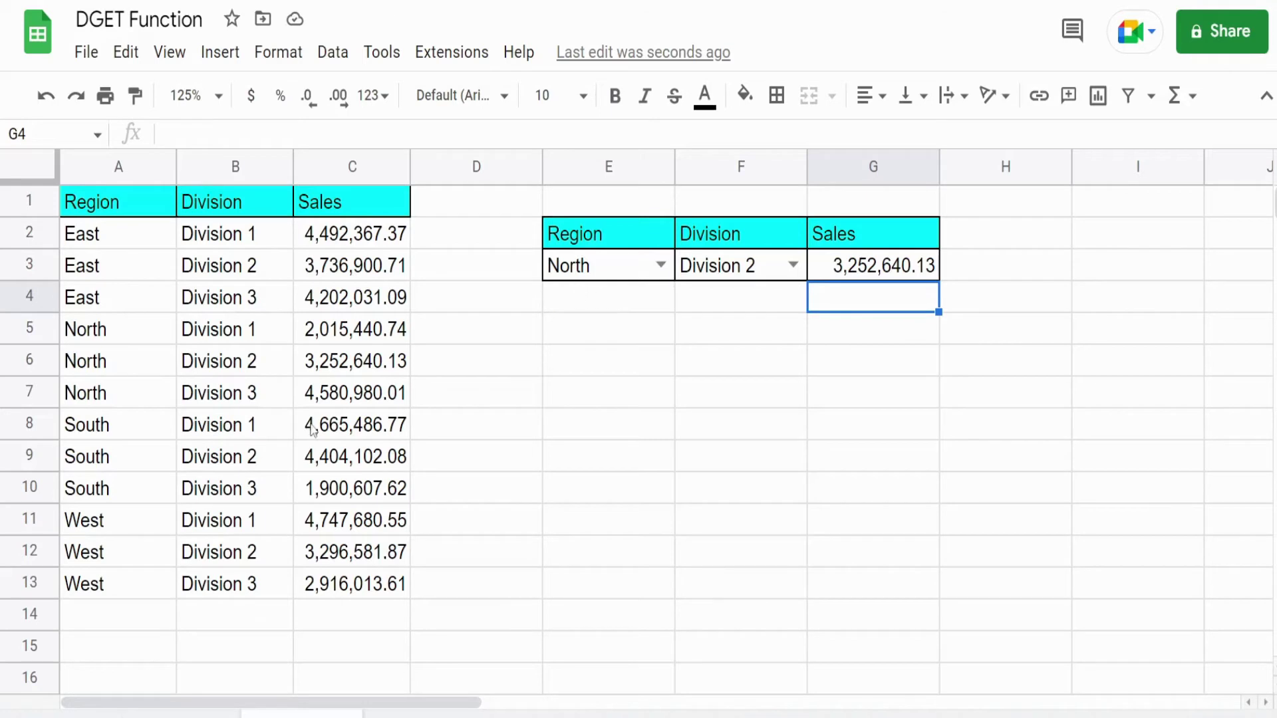
Highlight matching row A6:C6, then switch the criteria to Division 3 and West.
drag(129, 364, 380, 373)
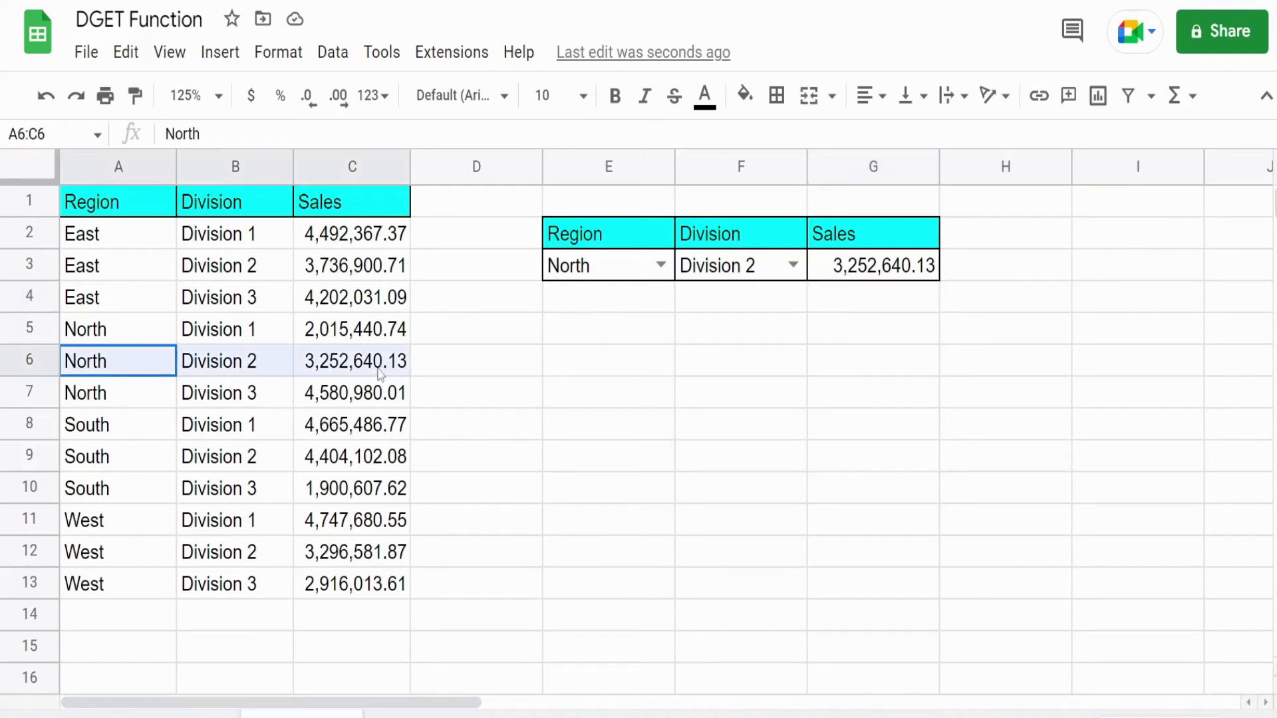
click(794, 266)
click(733, 359)
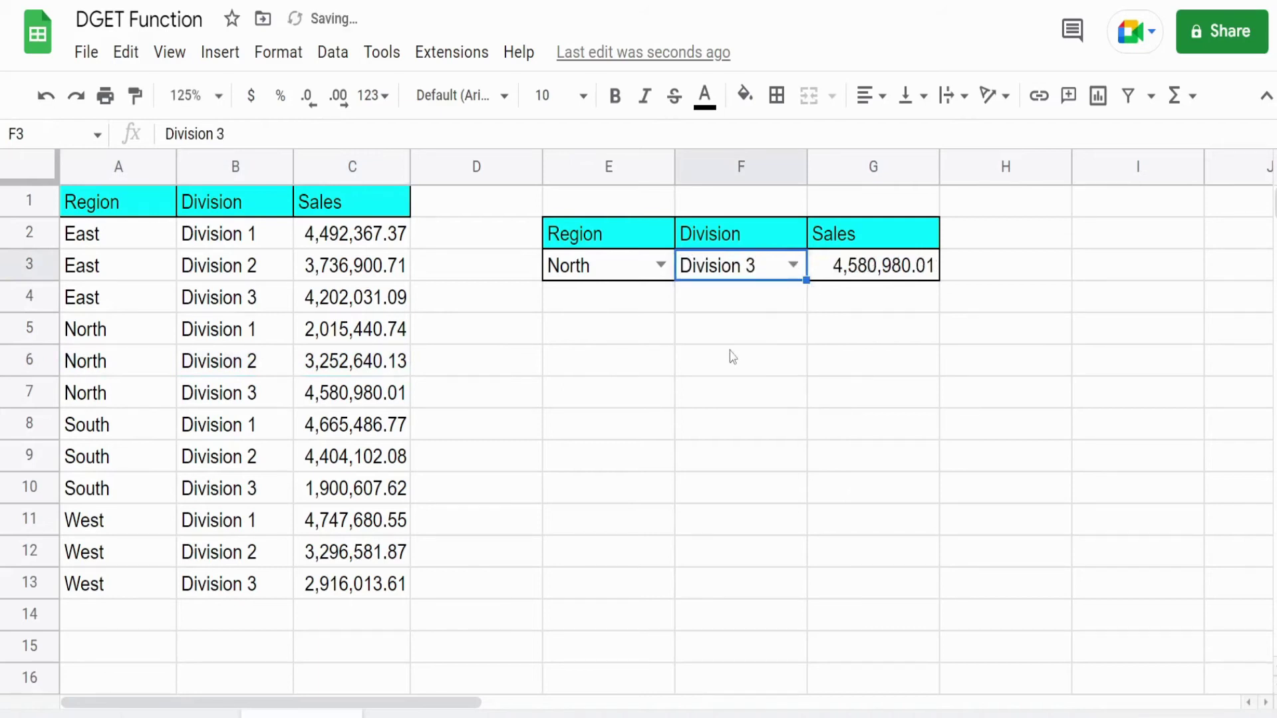
click(660, 265)
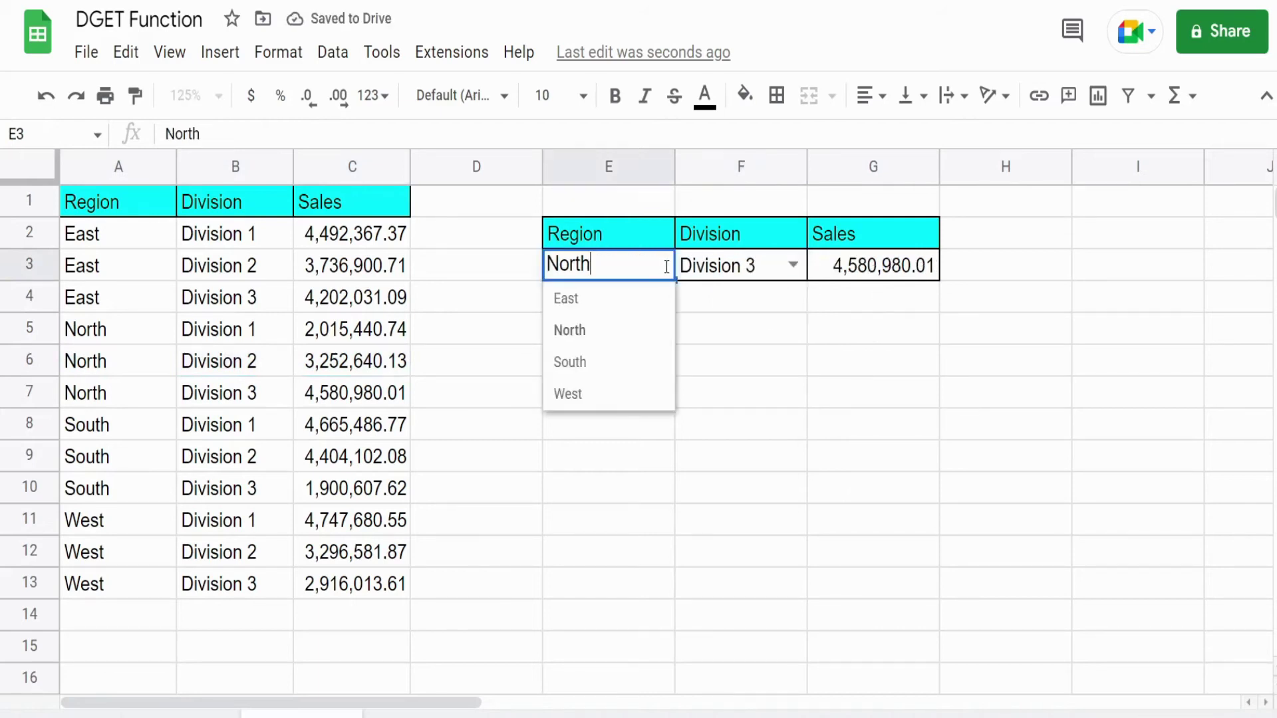
click(576, 397)
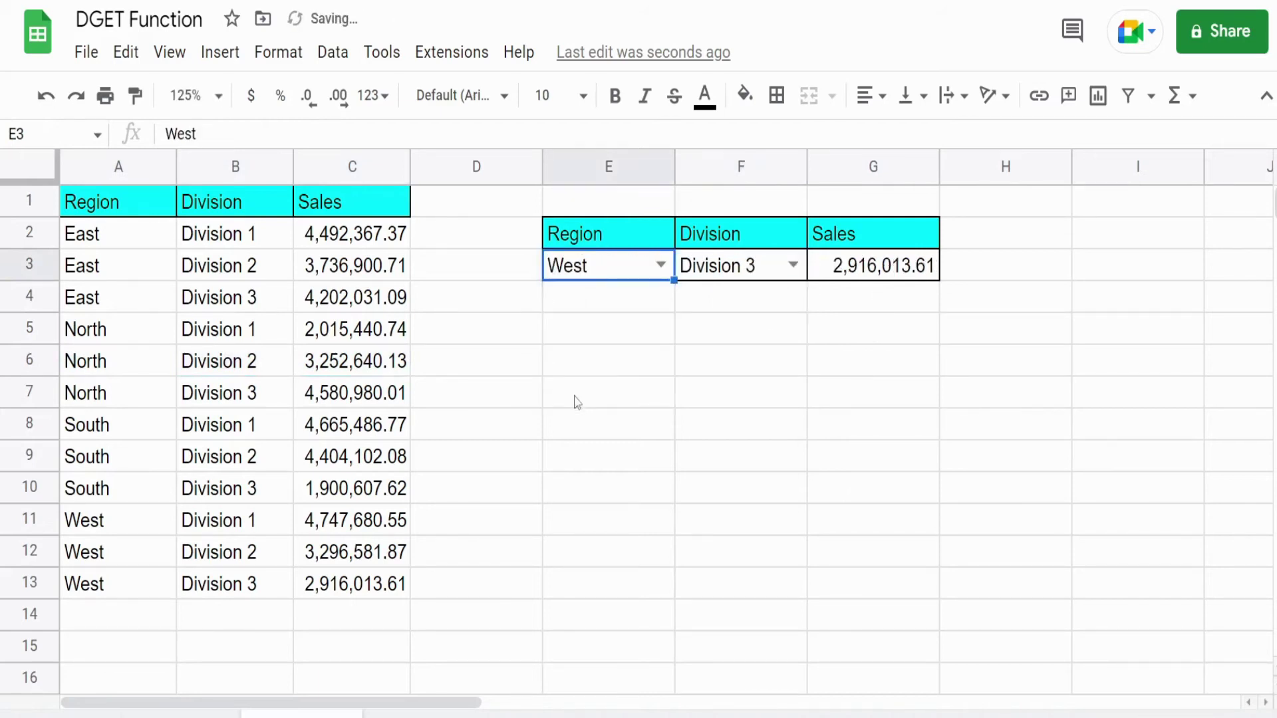